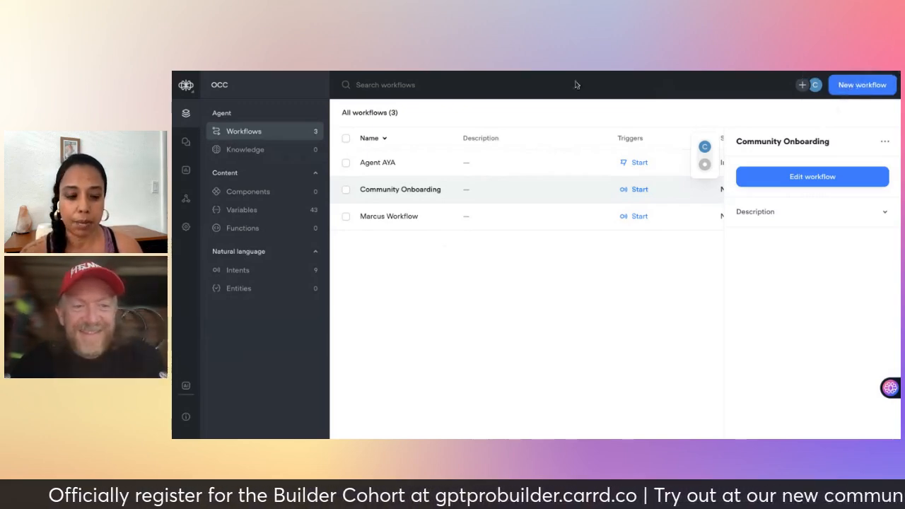
Dismiss the Community Onboarding details panel and open the Create workflow dialog.
click(870, 85)
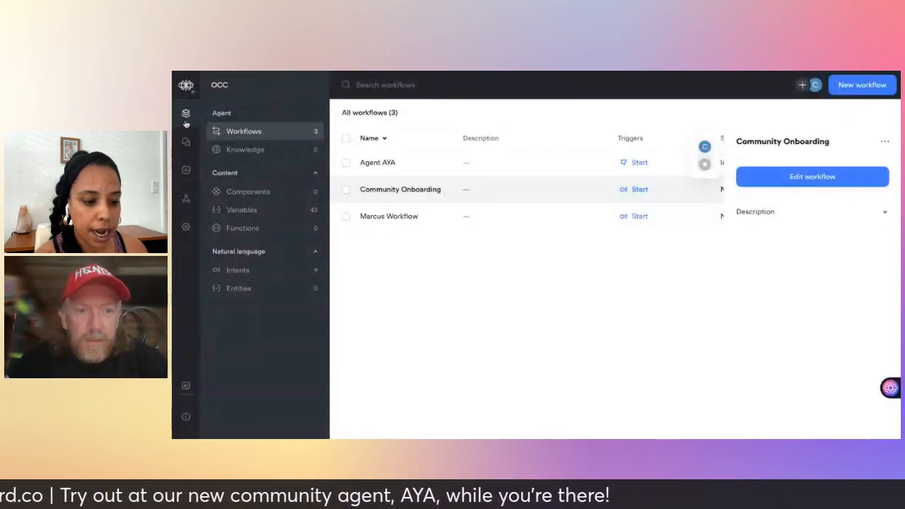
click(406, 196)
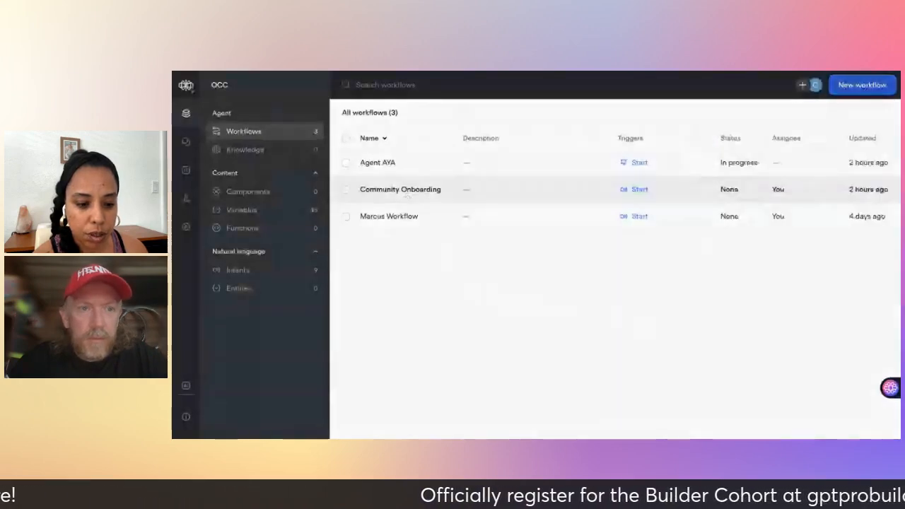
click(863, 85)
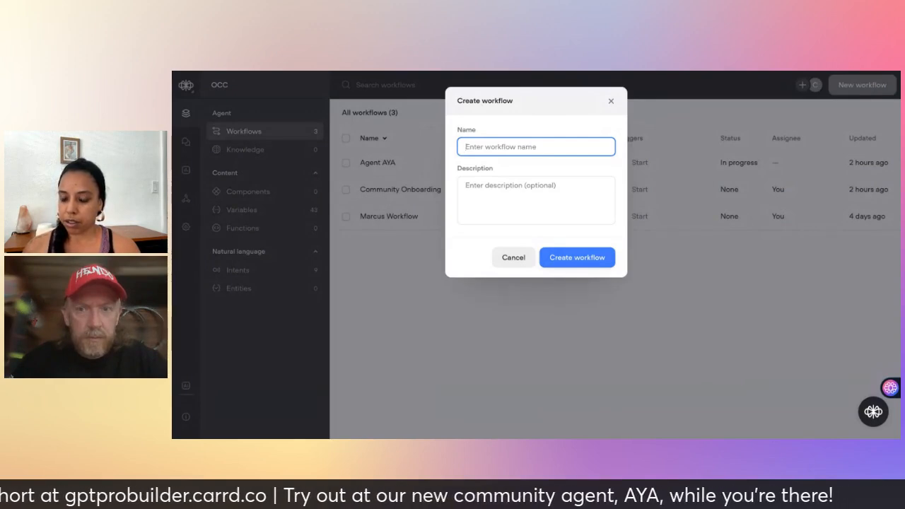
Name the new workflow 'Community Onboarding' and create it.
text(Common)
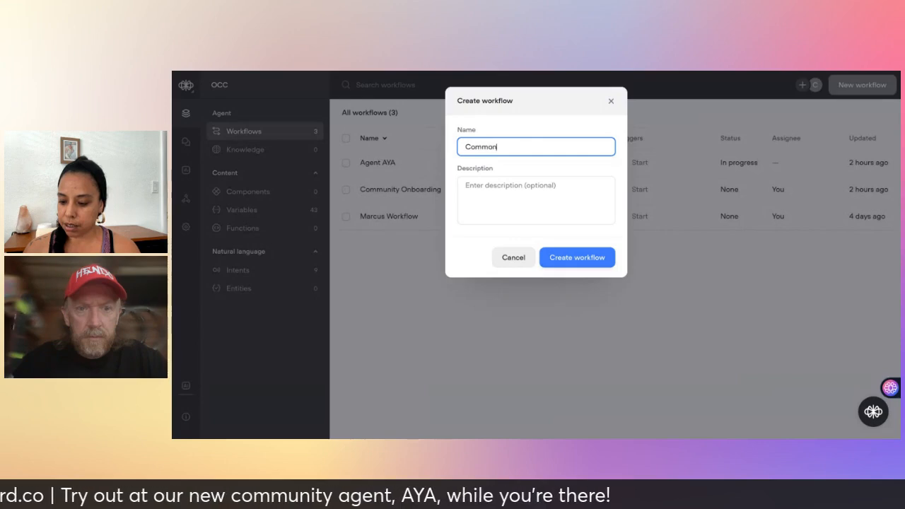
key(BackSpace)
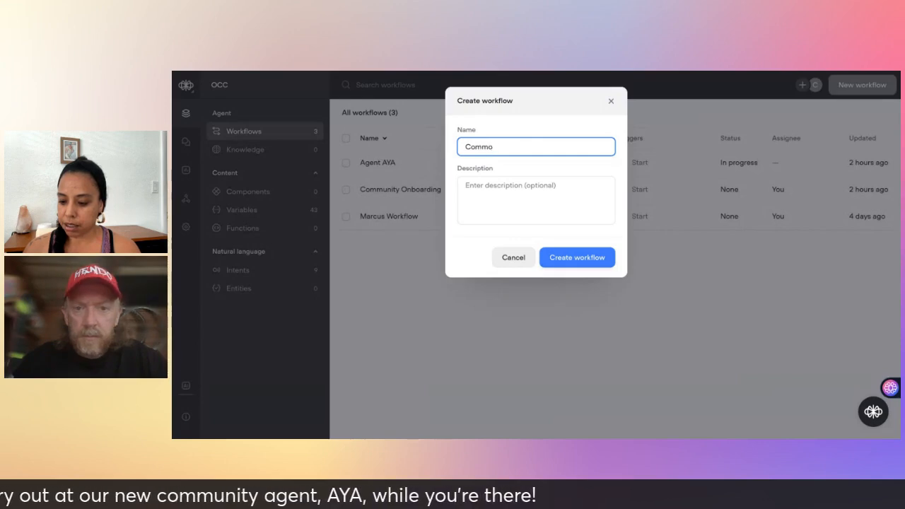
key(BackSpace)
text(unity Onboarding)
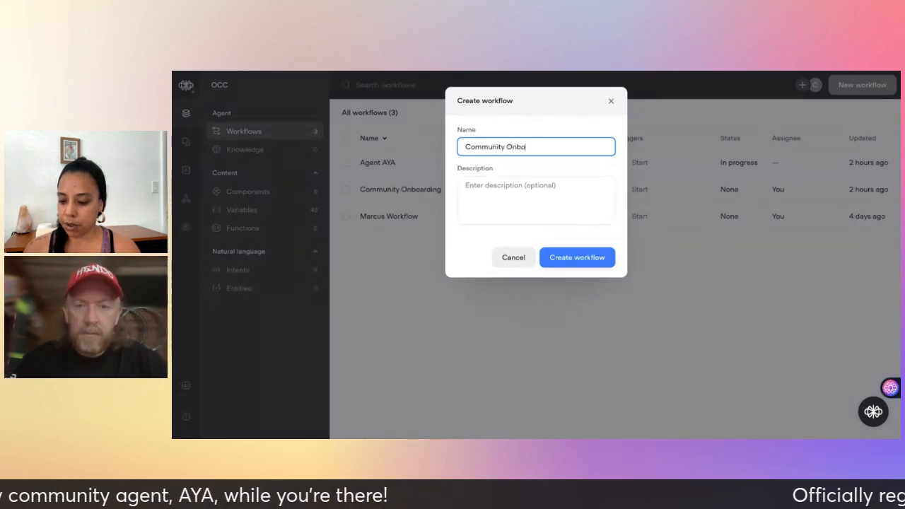
click(570, 261)
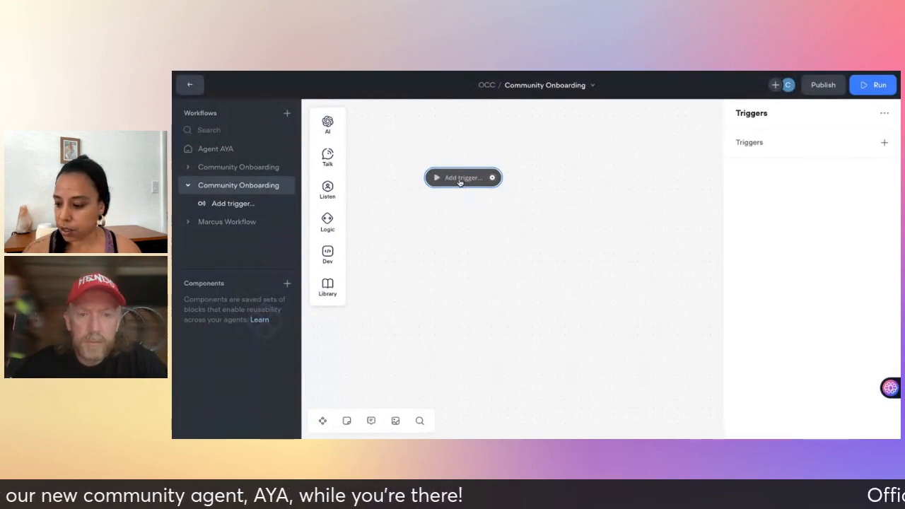
Choose Start from the triggers list as the workflow's trigger.
click(885, 143)
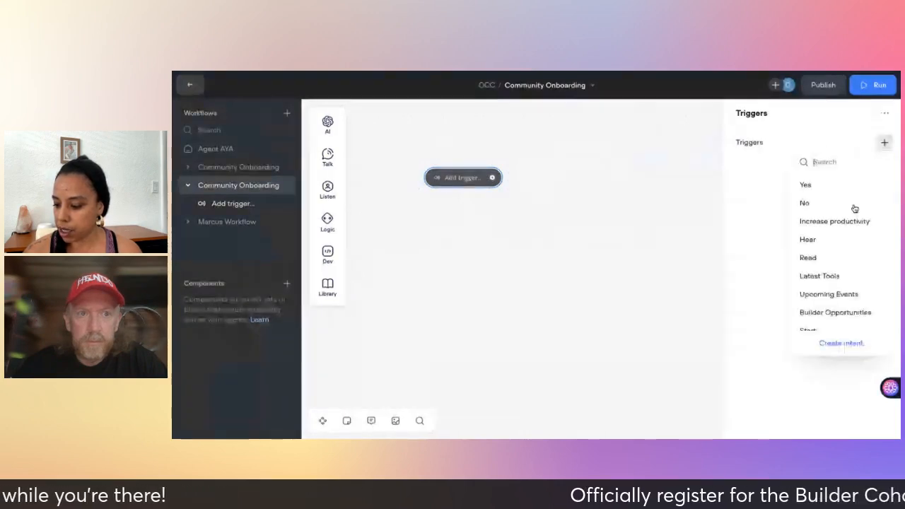
scroll(838, 259, down, 1)
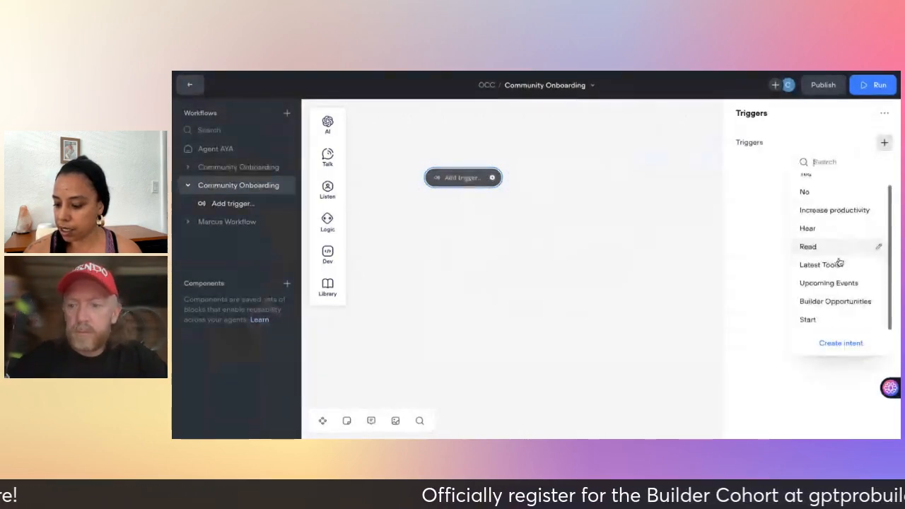
click(808, 320)
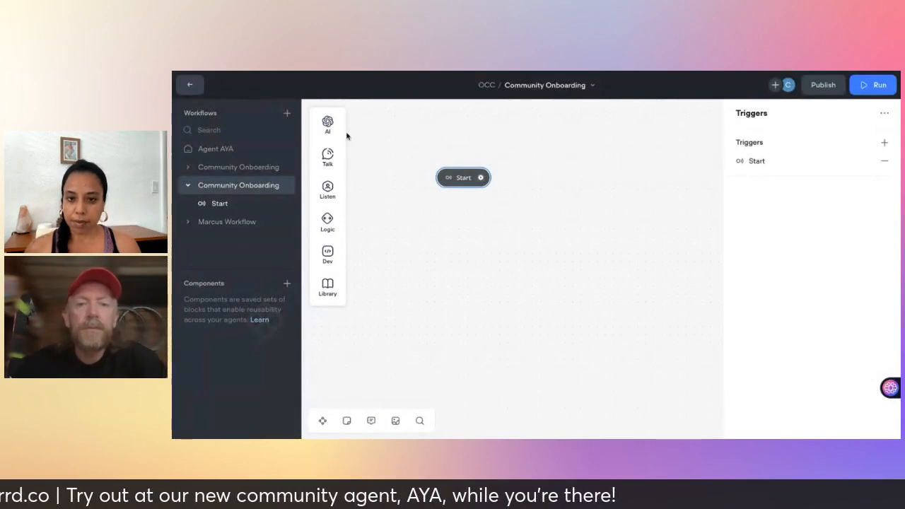
mouse_move(329, 127)
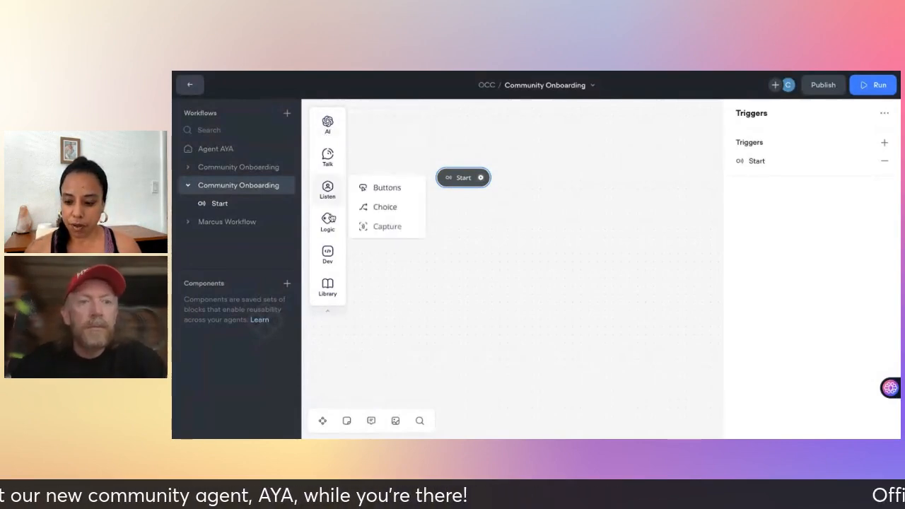
mouse_move(328, 152)
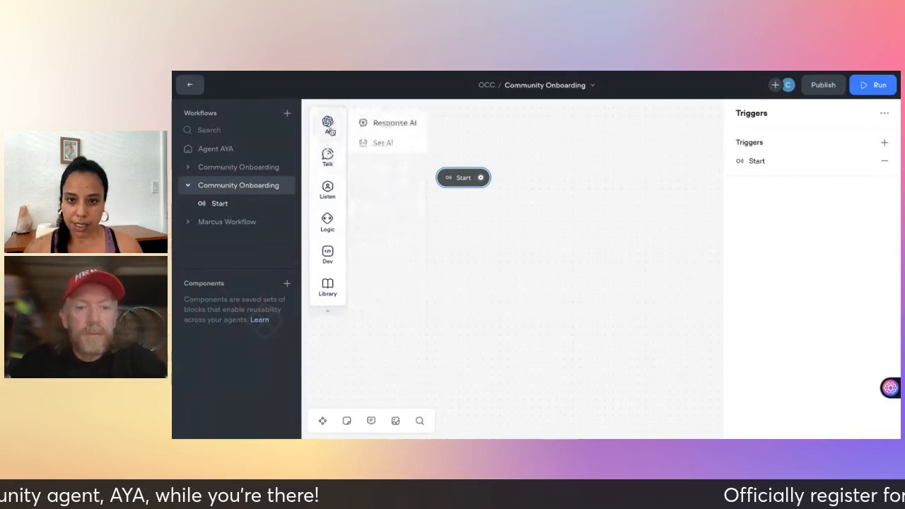
mouse_move(326, 255)
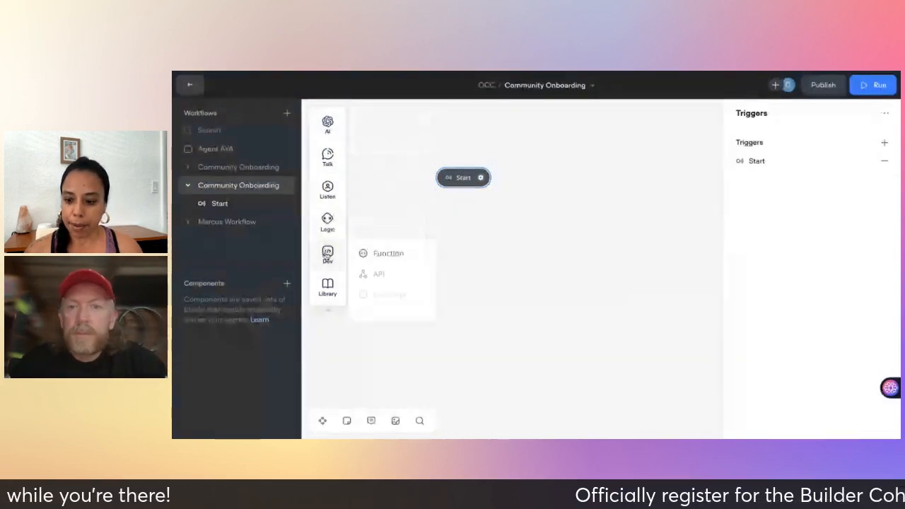
mouse_move(332, 128)
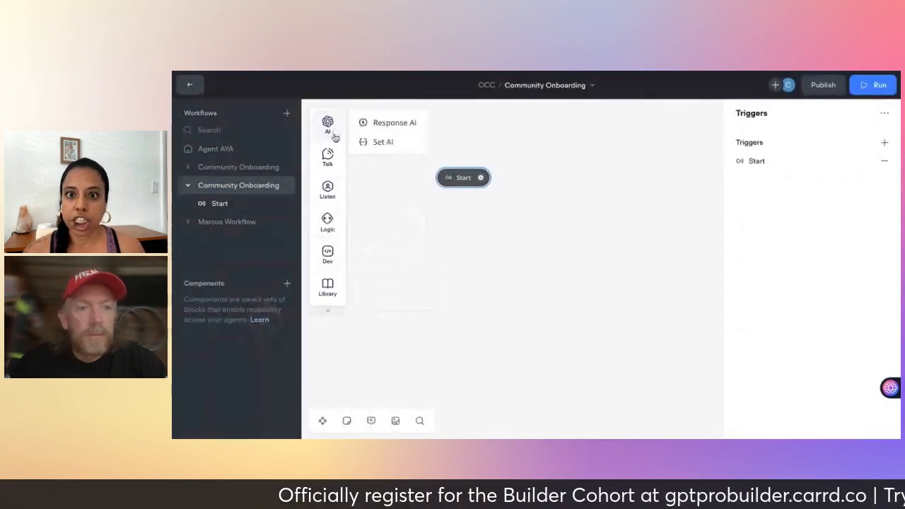
mouse_move(333, 150)
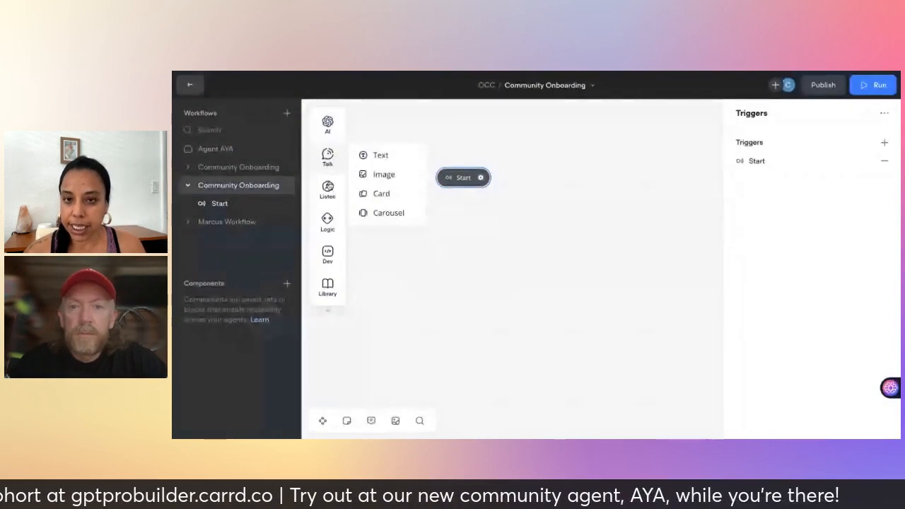
mouse_move(329, 203)
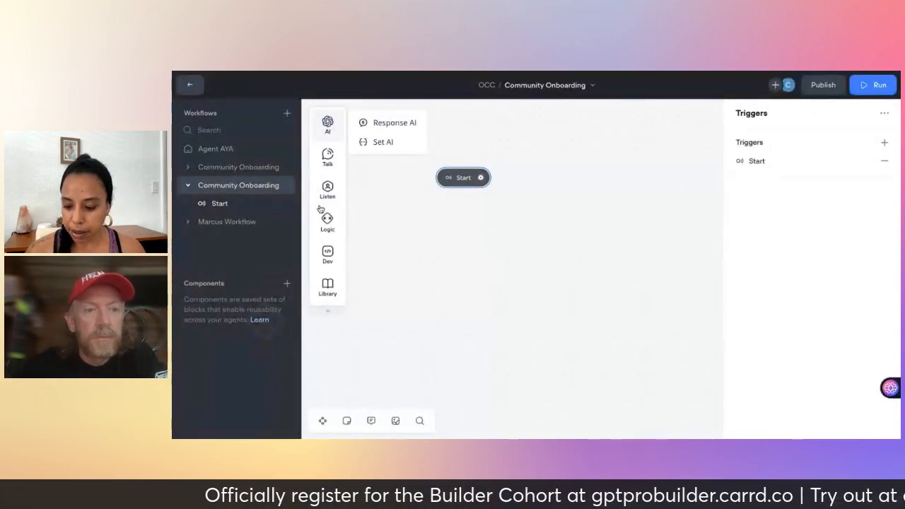
mouse_move(328, 228)
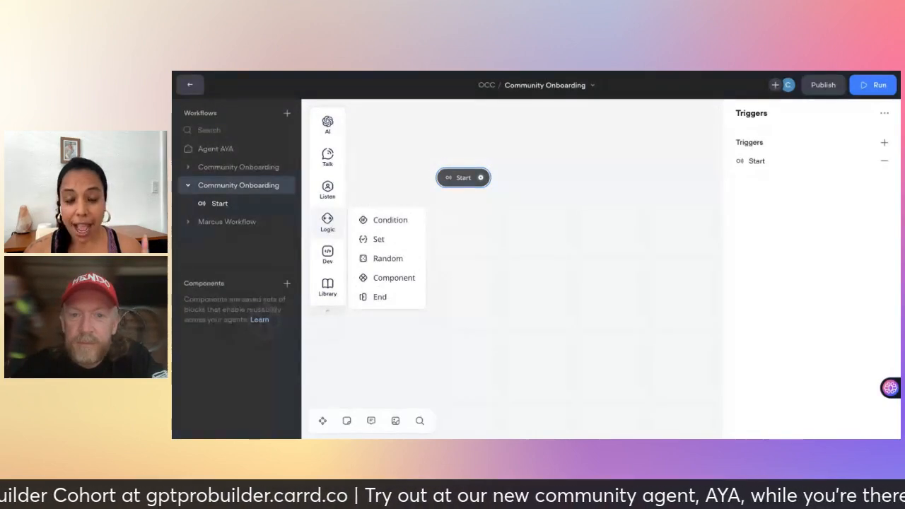
mouse_move(325, 272)
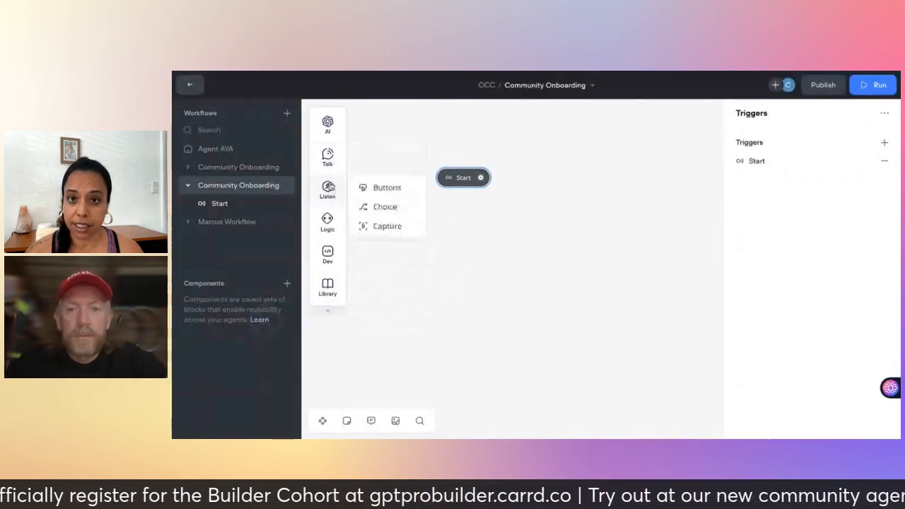
mouse_move(332, 183)
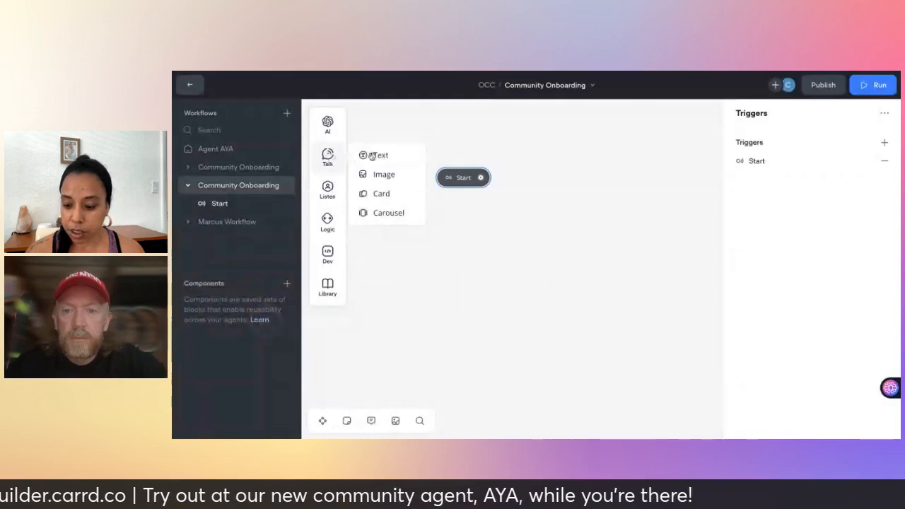
Add a text step reading 'Welcome to the One Click Creator Community! How can I assist you?'.
drag(381, 158, 544, 201)
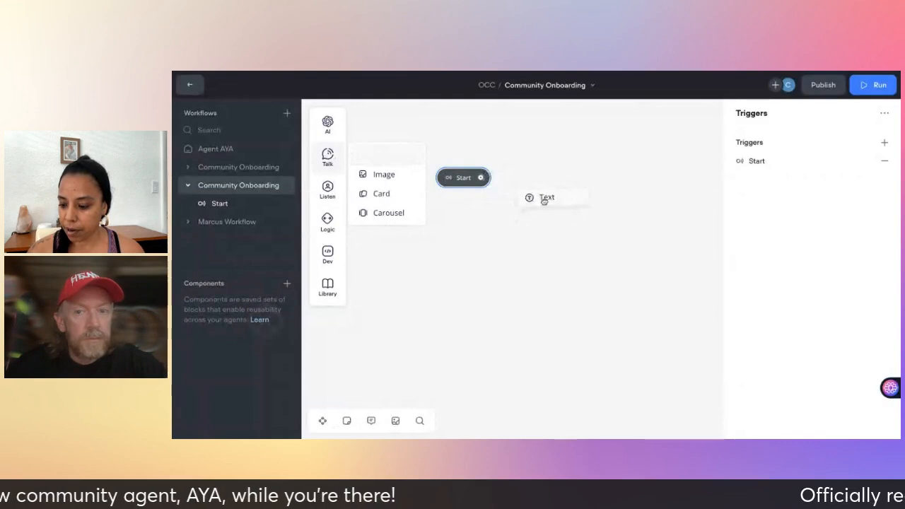
drag(619, 141, 618, 127)
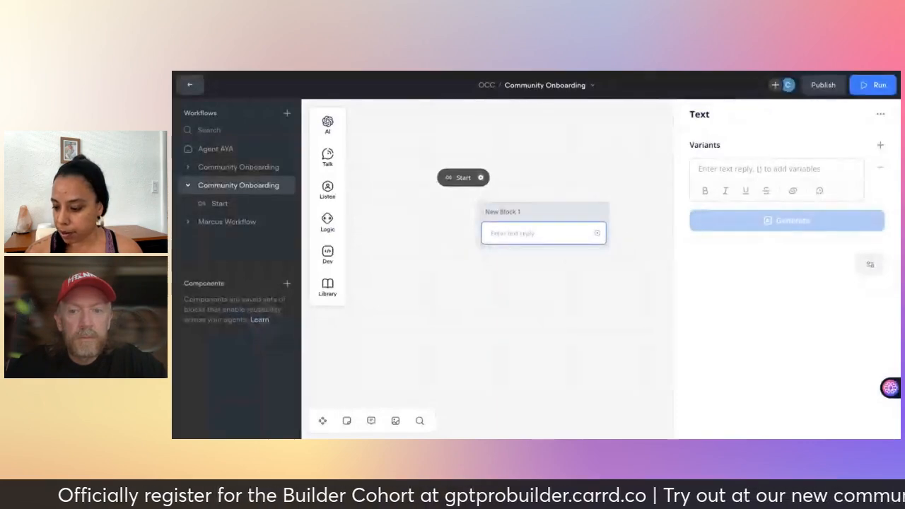
click(716, 175)
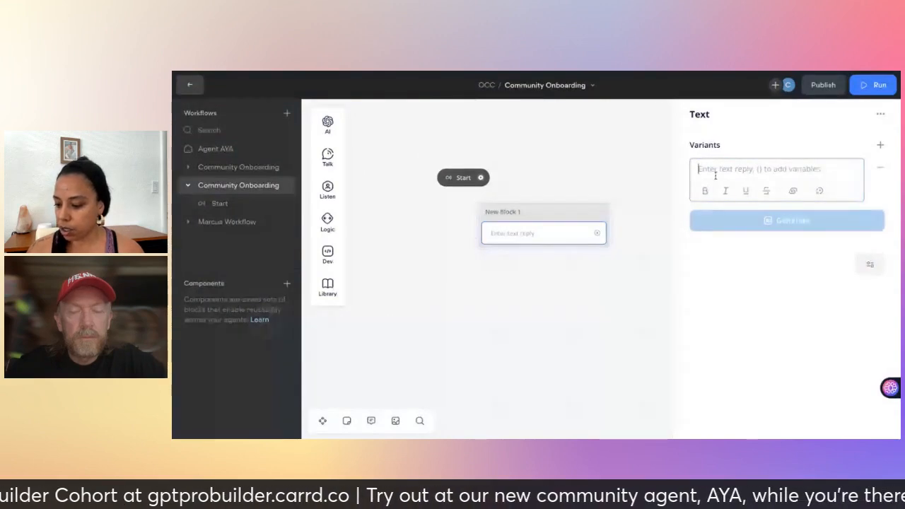
text(Welcome to )
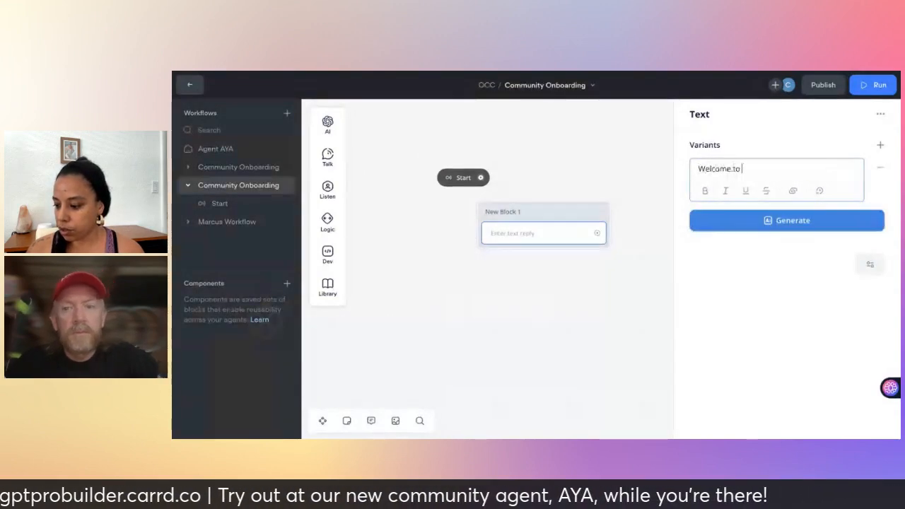
text(the One)
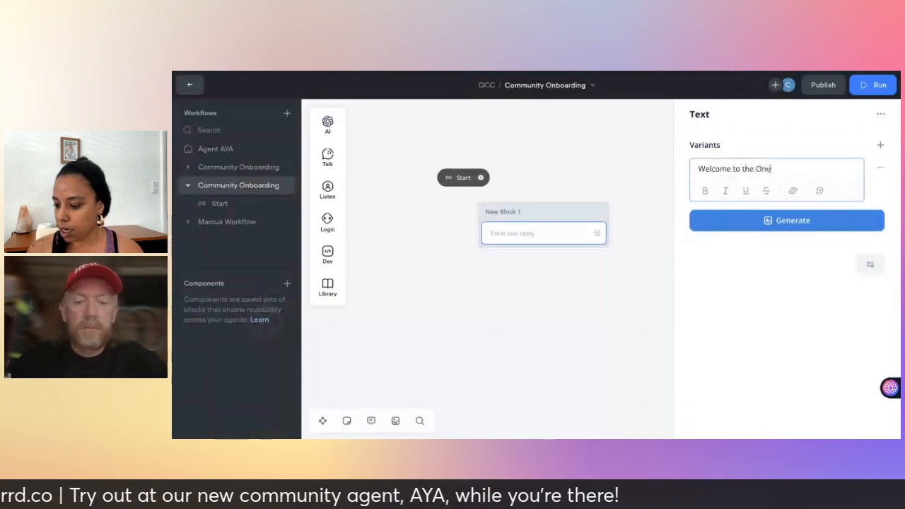
text( Click Crea)
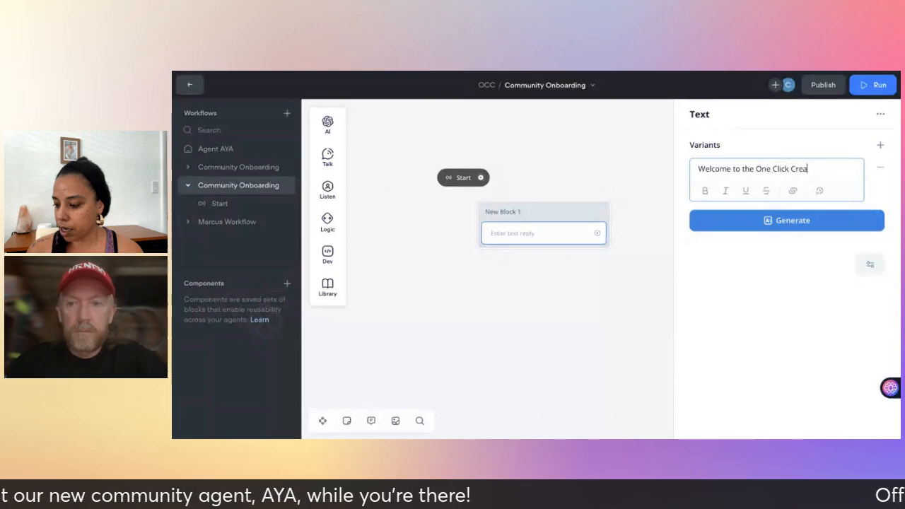
text(tor Communi)
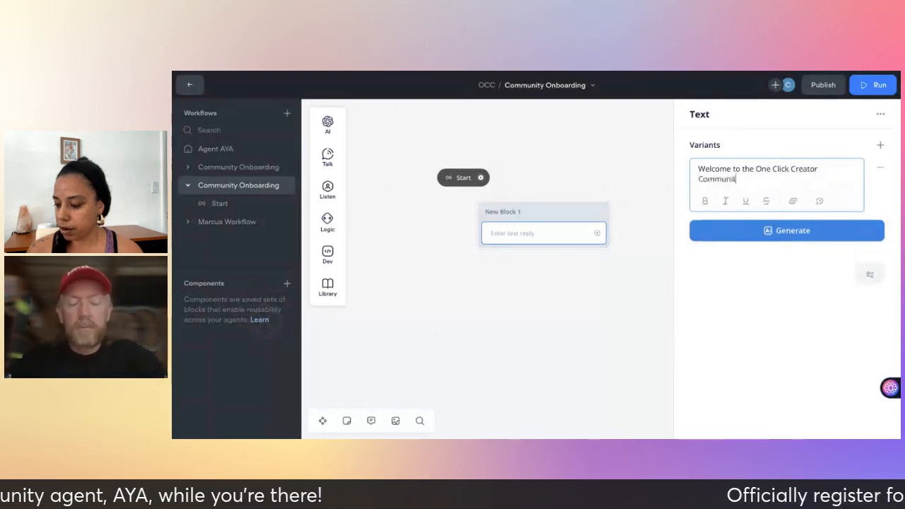
text(ty!)
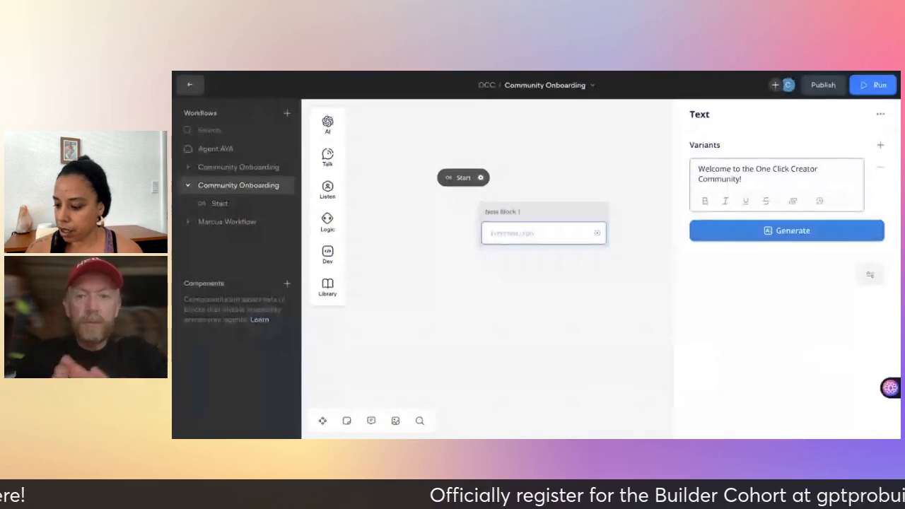
key(Return)
text(H)
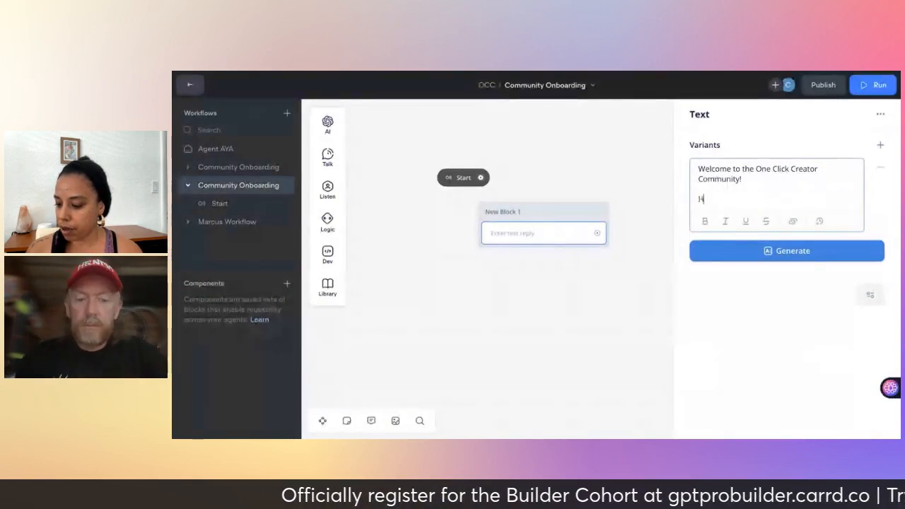
text(ow can I assist you?)
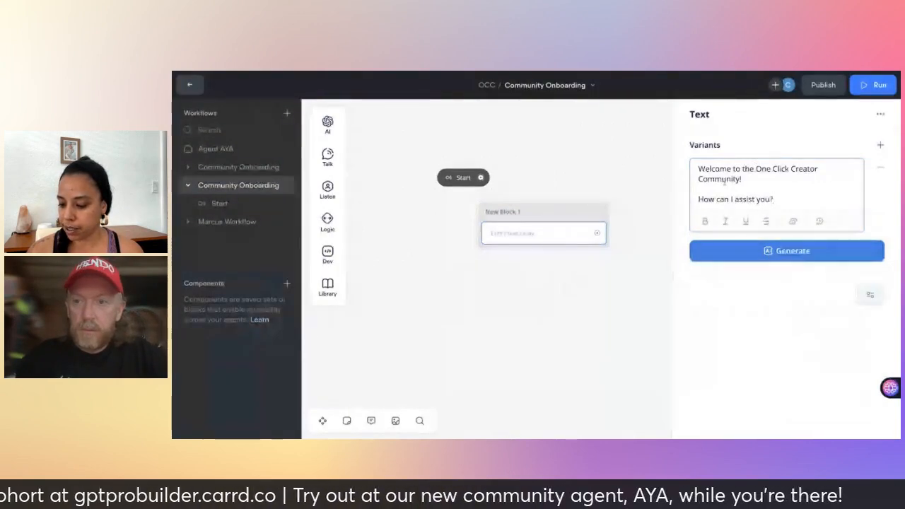
click(546, 278)
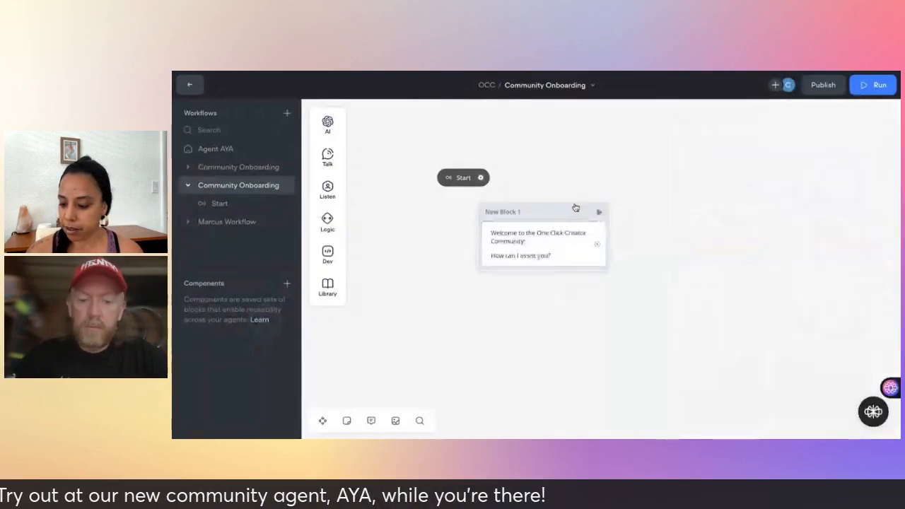
Move New Block 1 beside the Start node and colour it blue.
drag(569, 215, 584, 176)
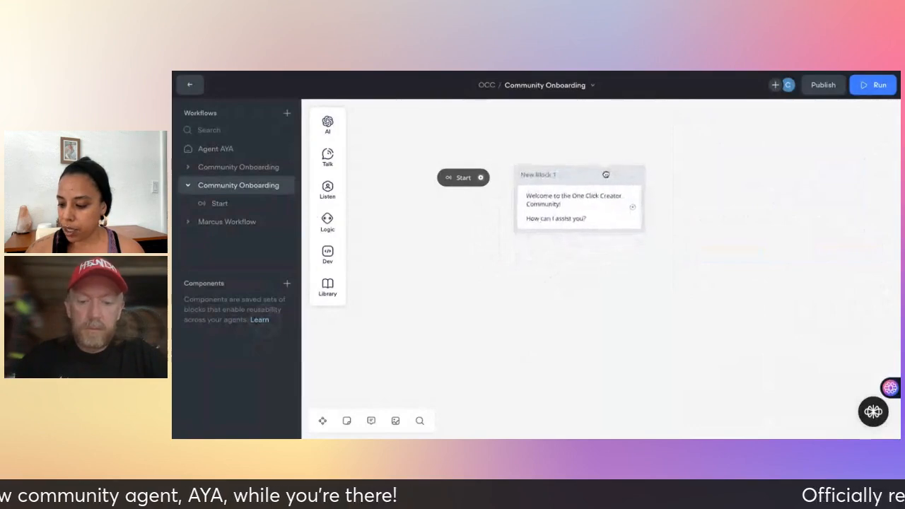
right_click(577, 174)
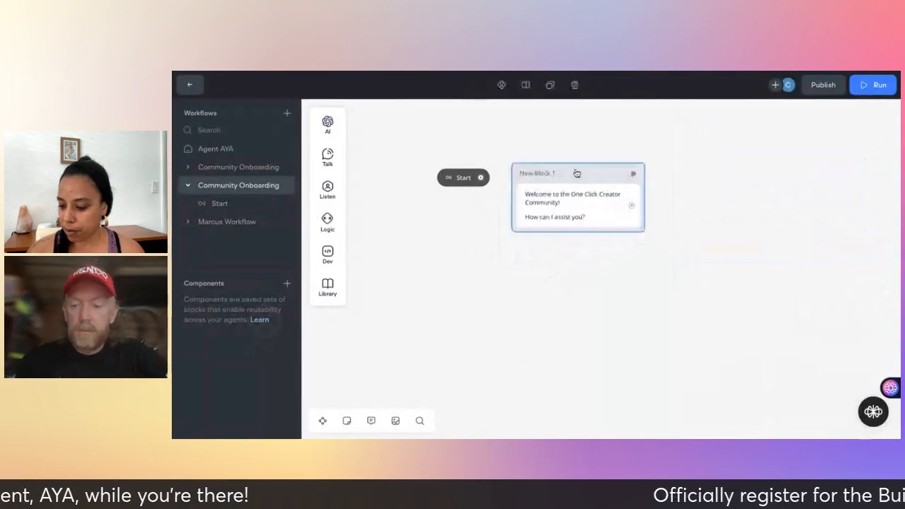
mouse_move(623, 184)
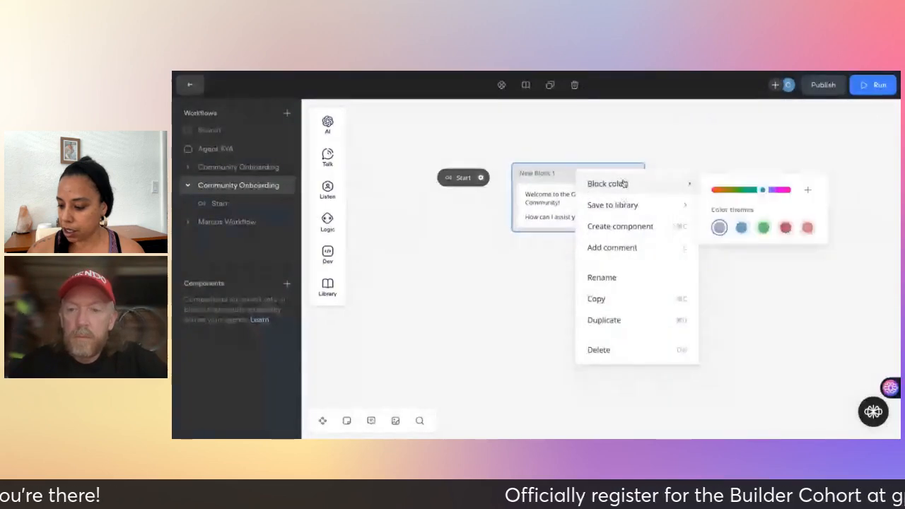
click(781, 191)
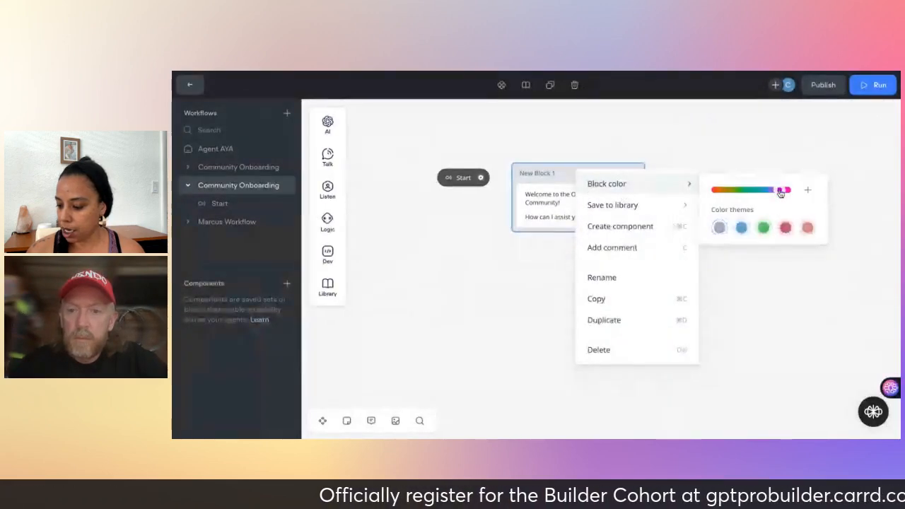
click(742, 232)
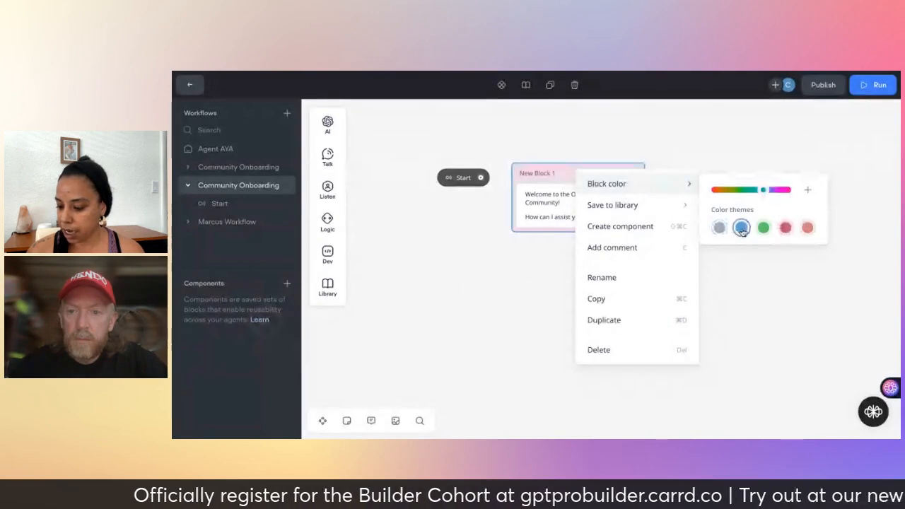
Rename the block to 'Welcome'.
click(611, 283)
text(Welcome)
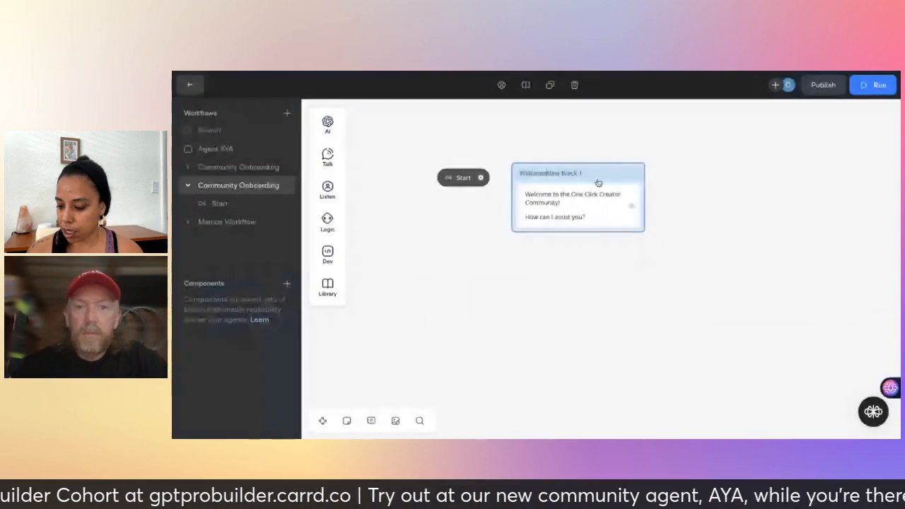
key(BackSpace)
key(BackSpace)
key(BackSpace)
key(BackSpace)
key(BackSpace)
key(BackSpace)
key(BackSpace)
key(BackSpace)
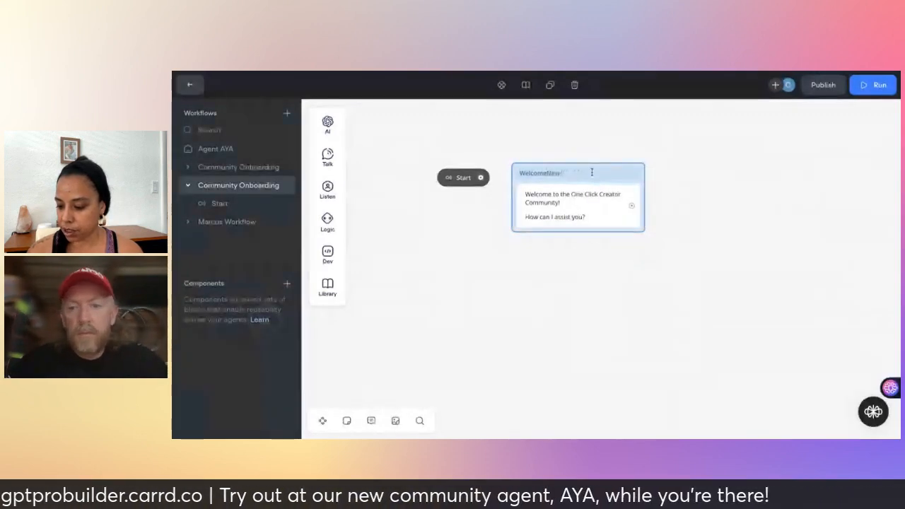
key(BackSpace)
key(BackSpace)
key(BackSpace)
click(562, 288)
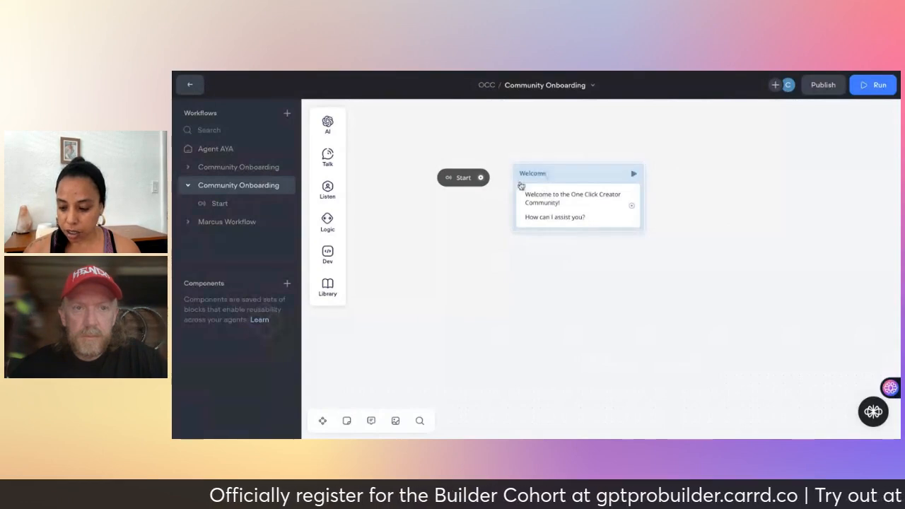
Link Start's output to the Welcome block and test-run the agent.
drag(481, 179, 526, 181)
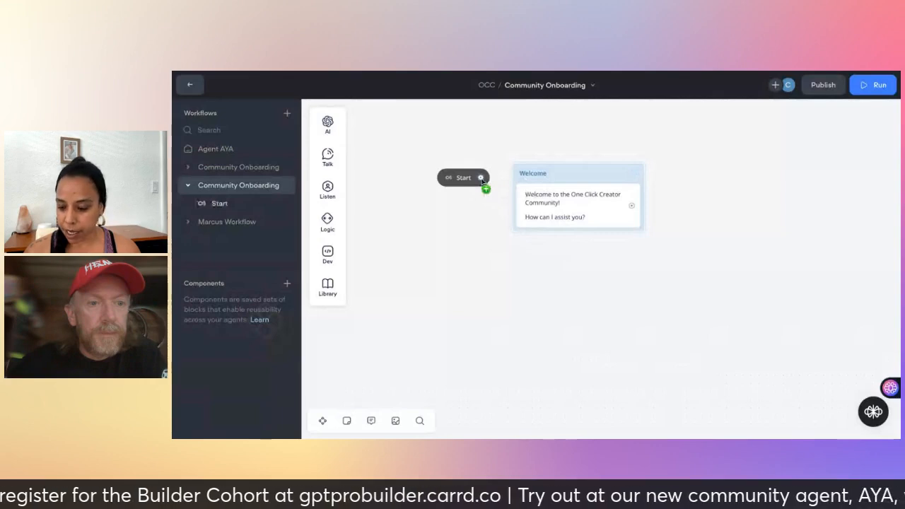
drag(482, 178, 523, 181)
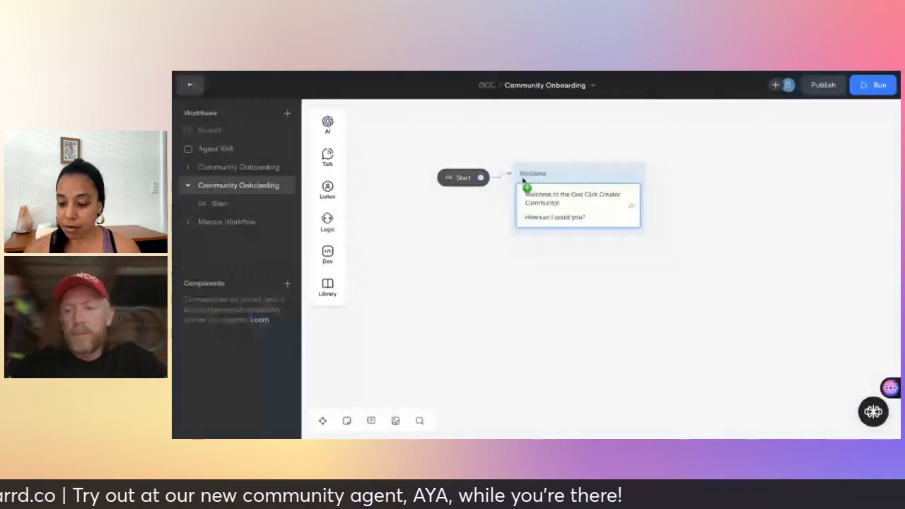
click(523, 181)
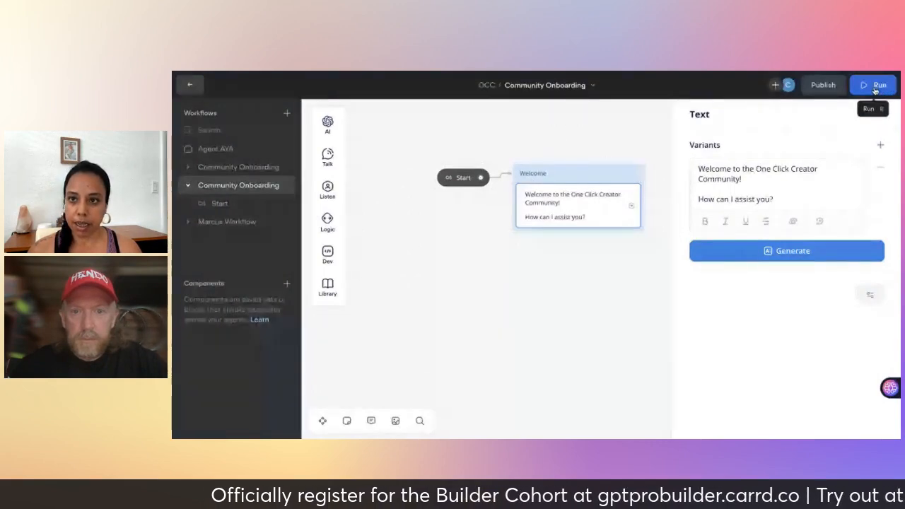
click(450, 178)
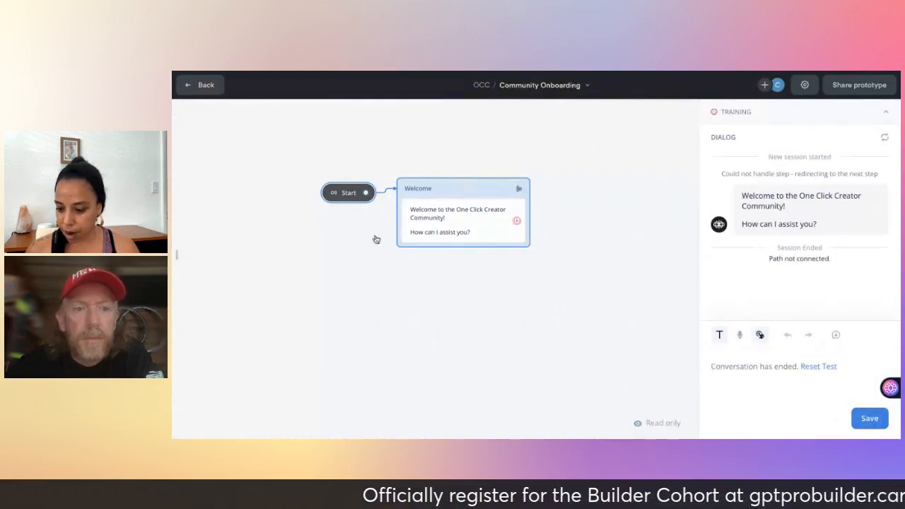
Leave test mode and add a Buttons step under Welcome with 'Sign up for my newsletter'.
key(Escape)
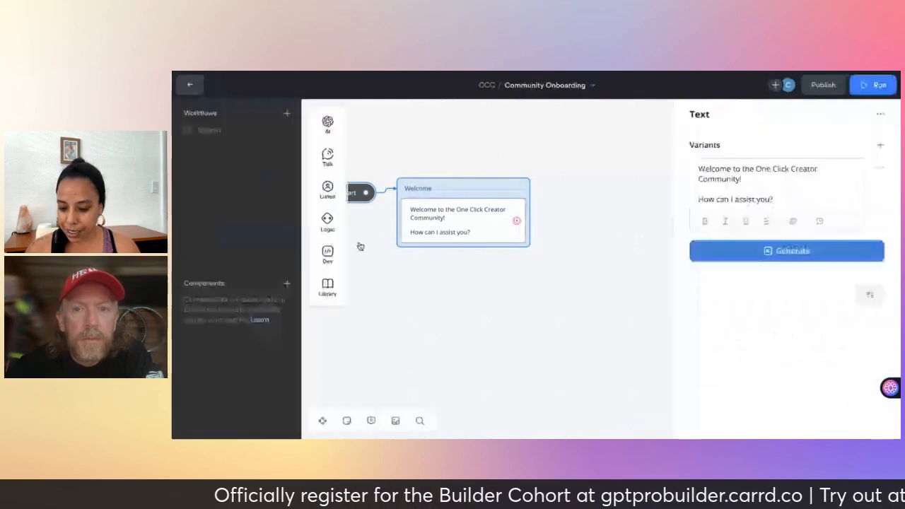
mouse_move(327, 189)
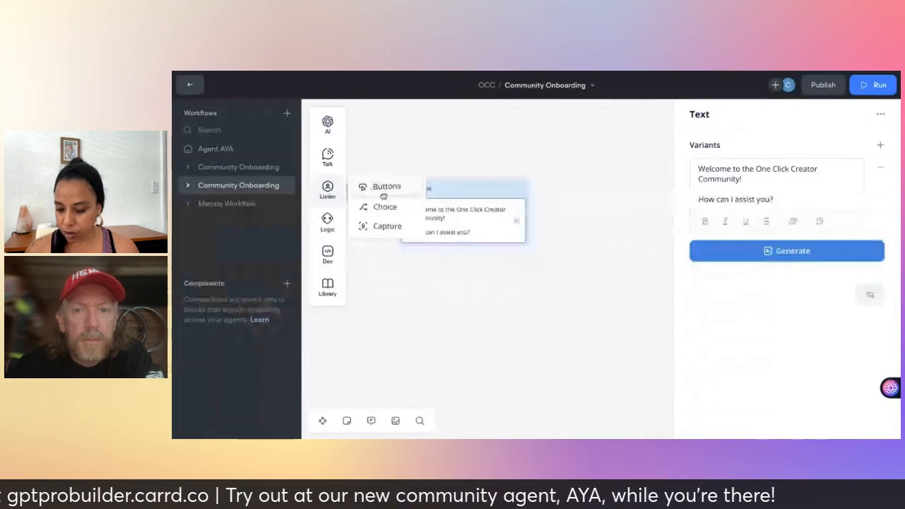
click(384, 196)
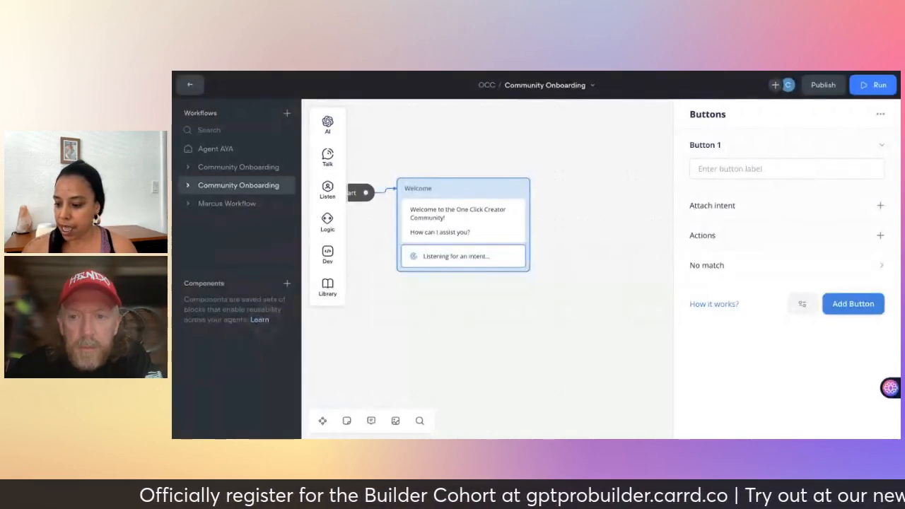
click(728, 165)
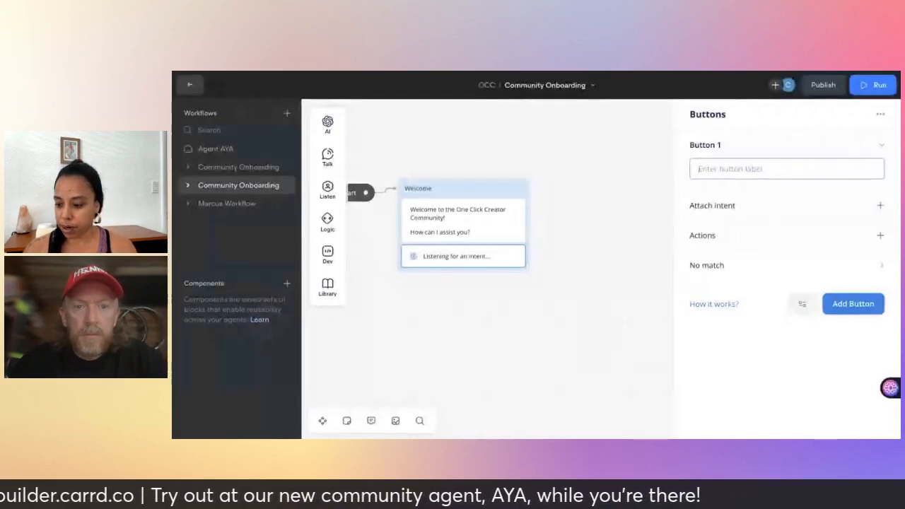
text(Sign)
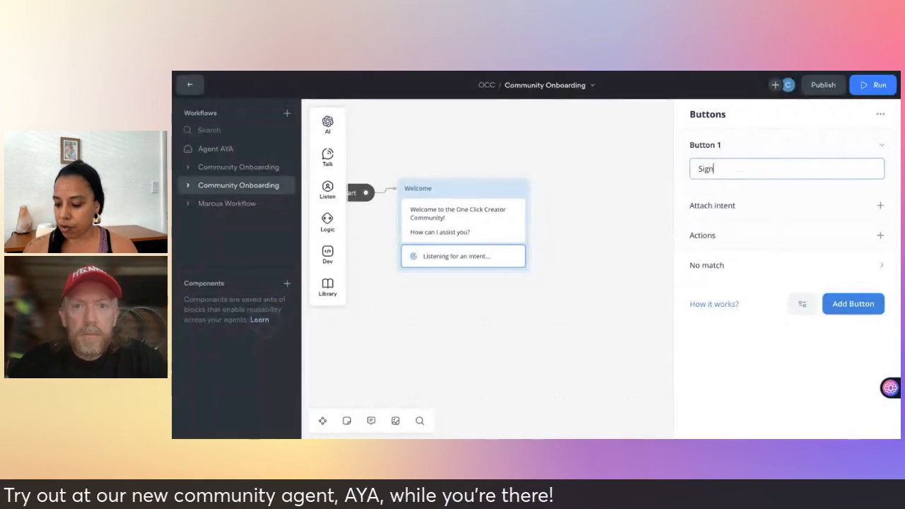
text( up for my newsletter)
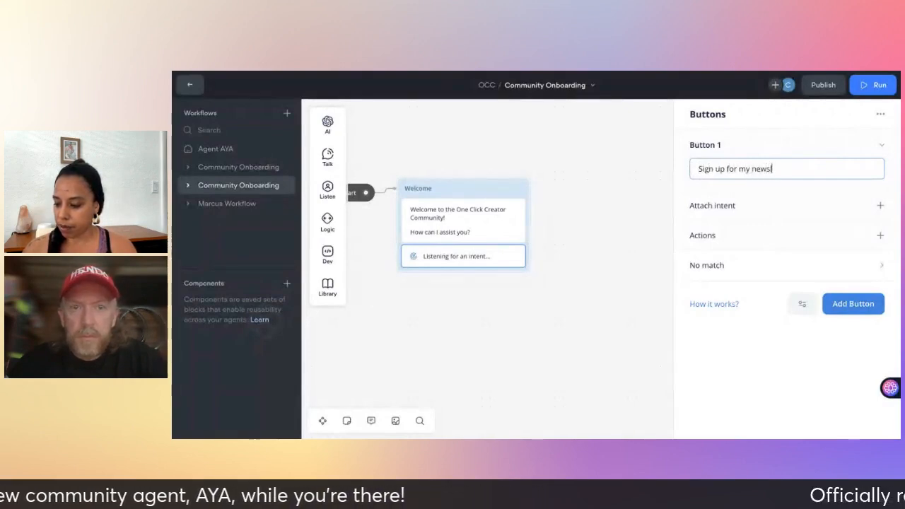
Add the 'Community FAQs' and 'Get in touch' reply buttons.
click(854, 306)
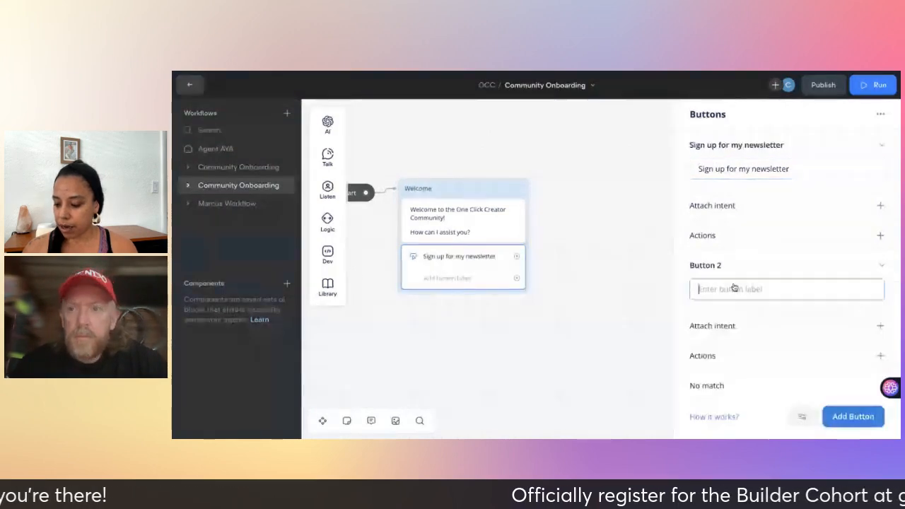
text(FA)
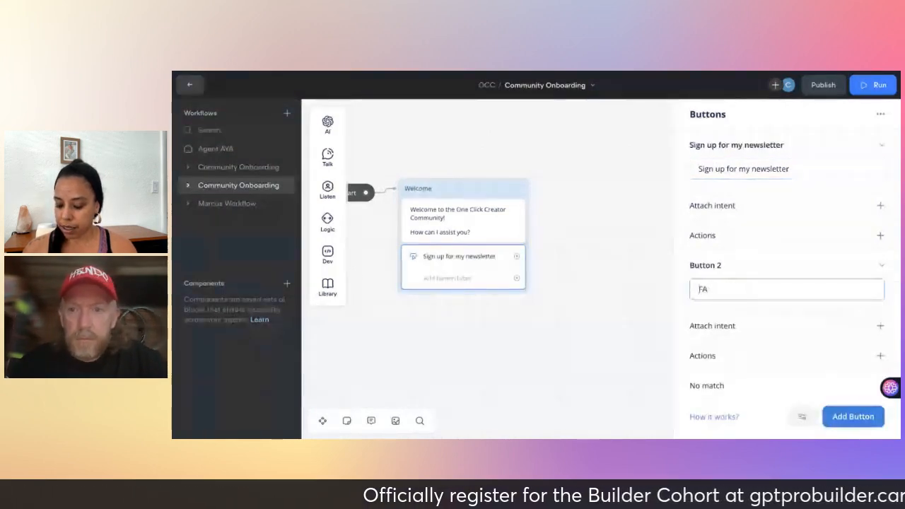
text(Qs)
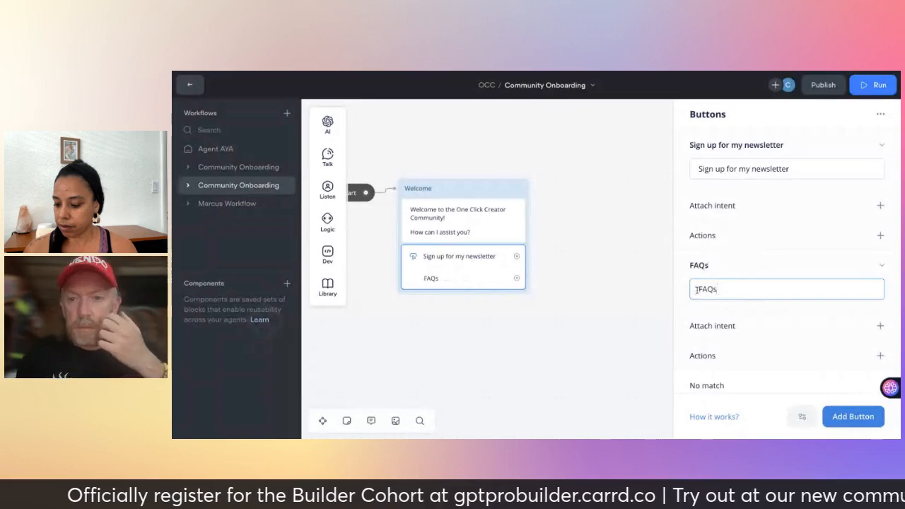
click(700, 289)
text(Com)
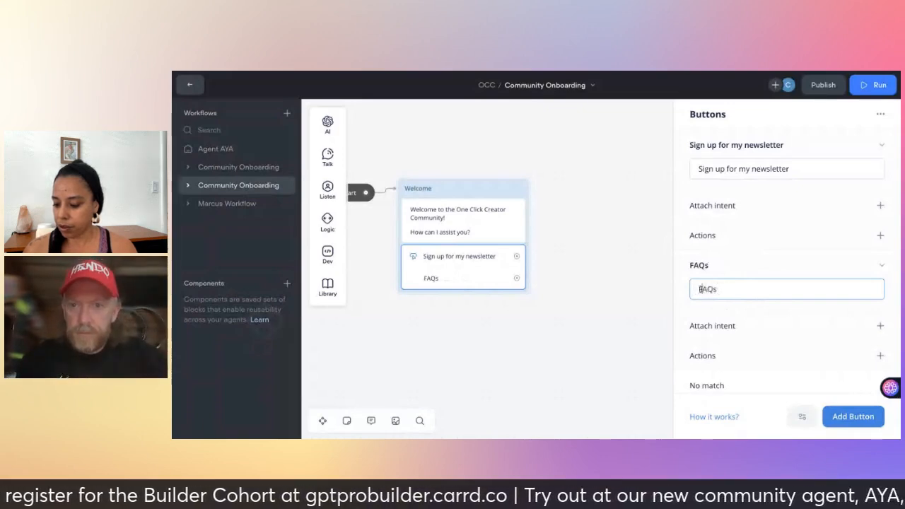
text(m)
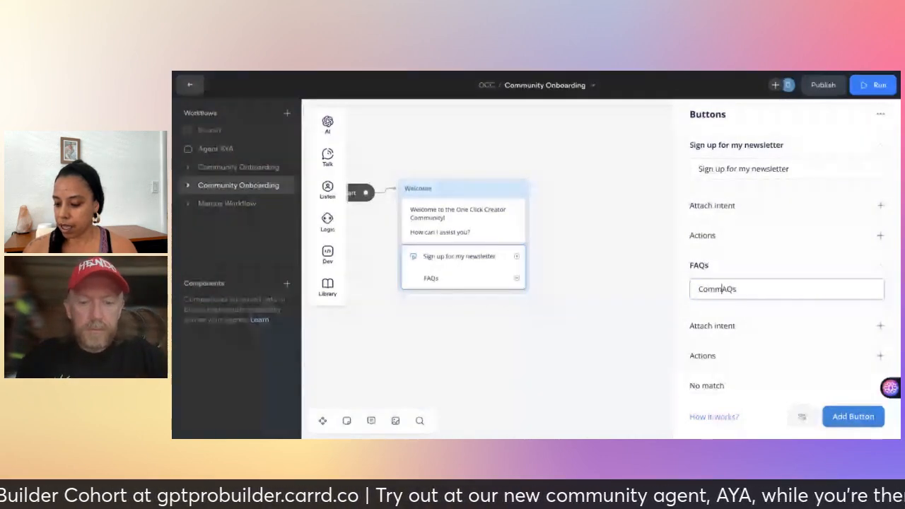
text(unity)
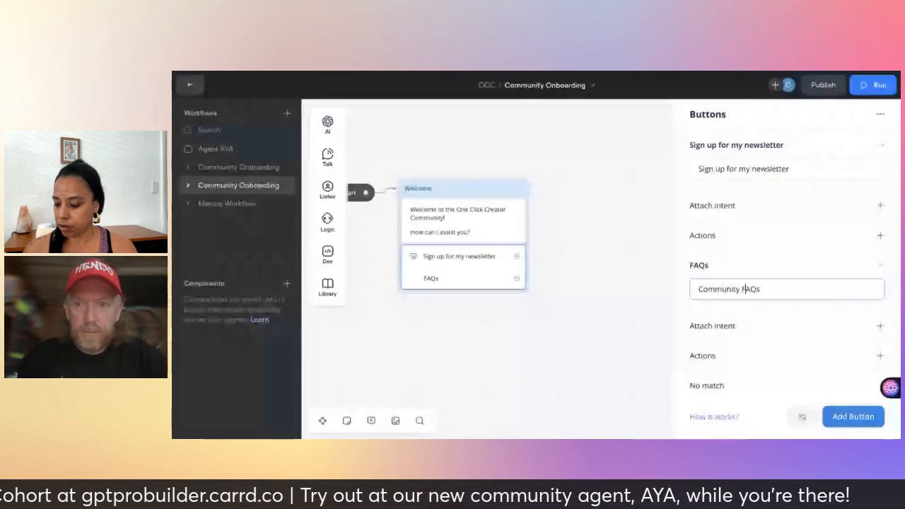
click(853, 416)
click(758, 314)
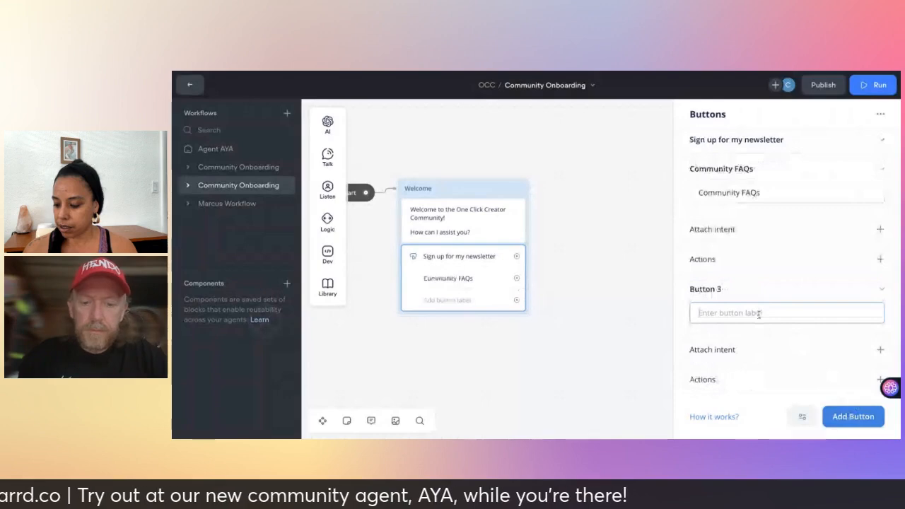
text(Get in touch)
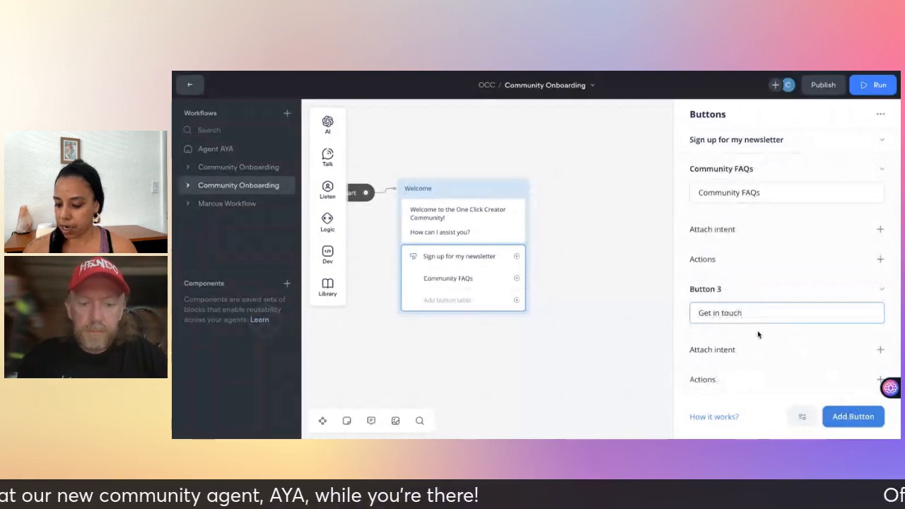
click(490, 385)
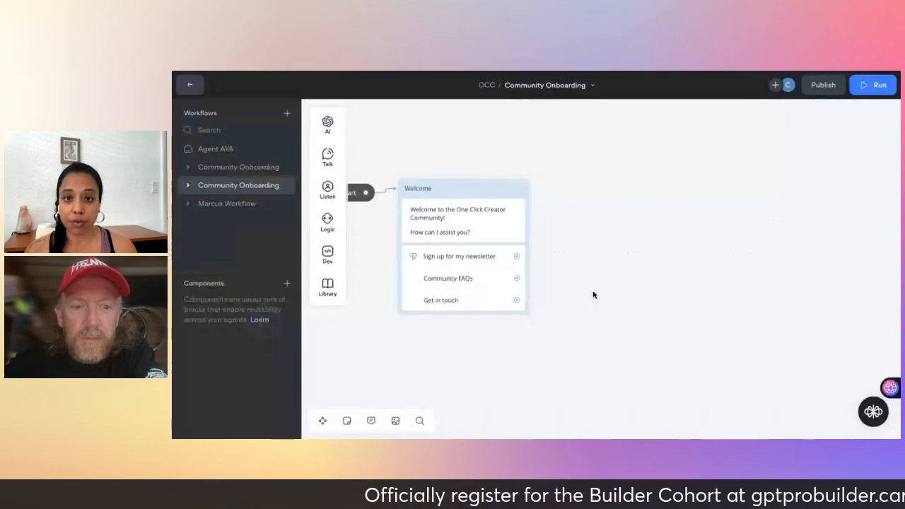
Pan the canvas to bring the Welcome block and its three buttons into view.
scroll(596, 295, left, 2)
scroll(596, 295, down, 1)
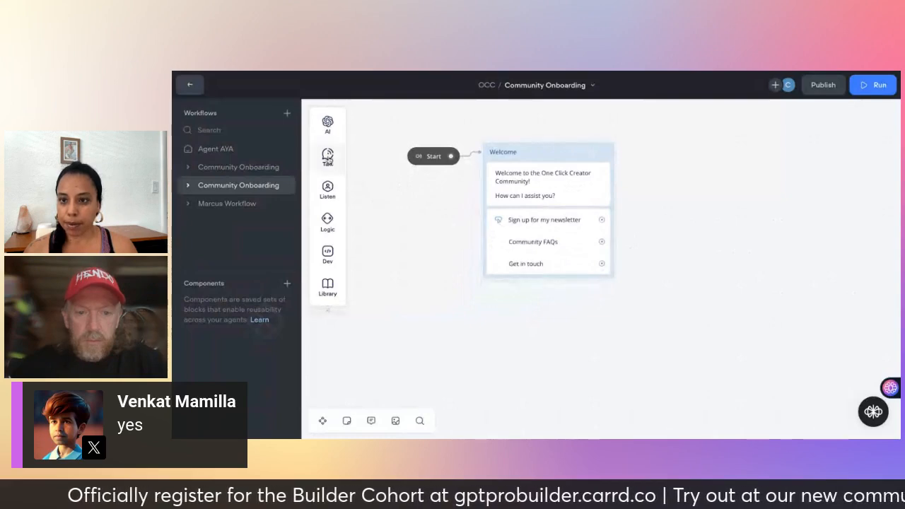
mouse_move(328, 159)
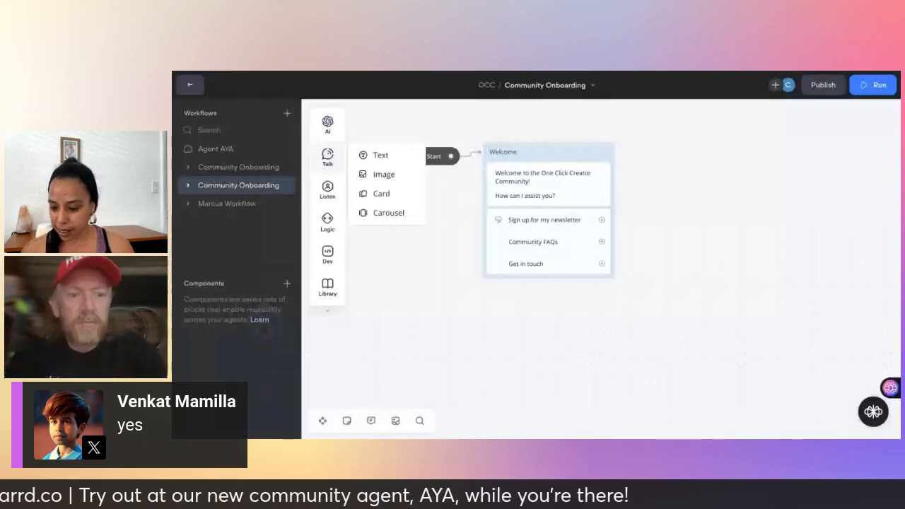
mouse_move(345, 174)
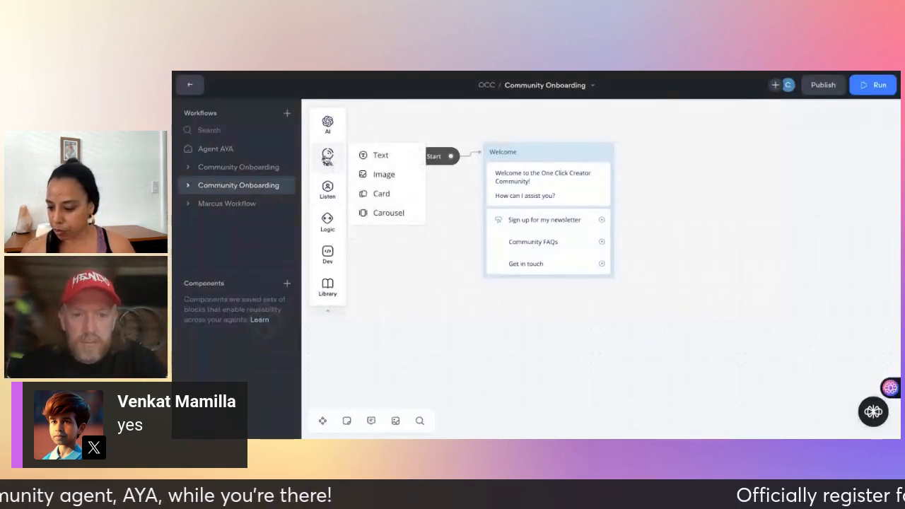
Drag three Text steps onto the canvas, creating New Block 2, 3 and 4.
drag(388, 161, 708, 133)
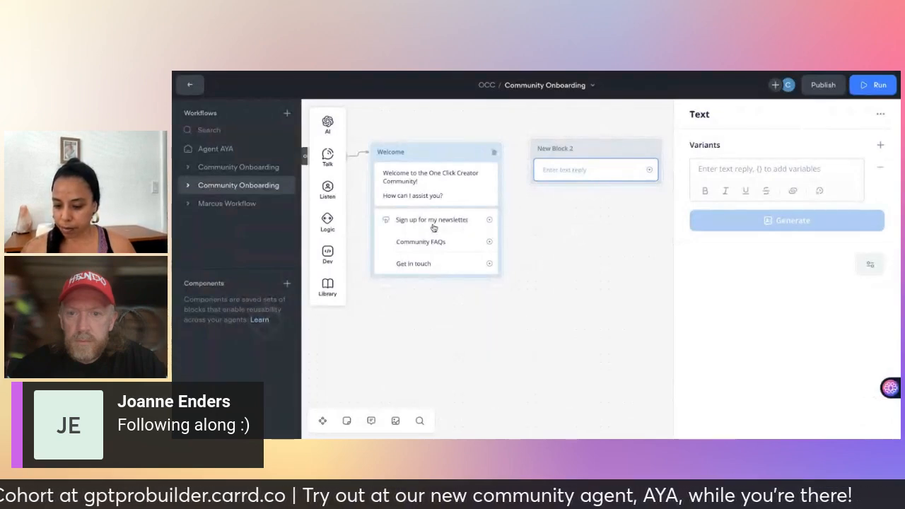
mouse_move(324, 161)
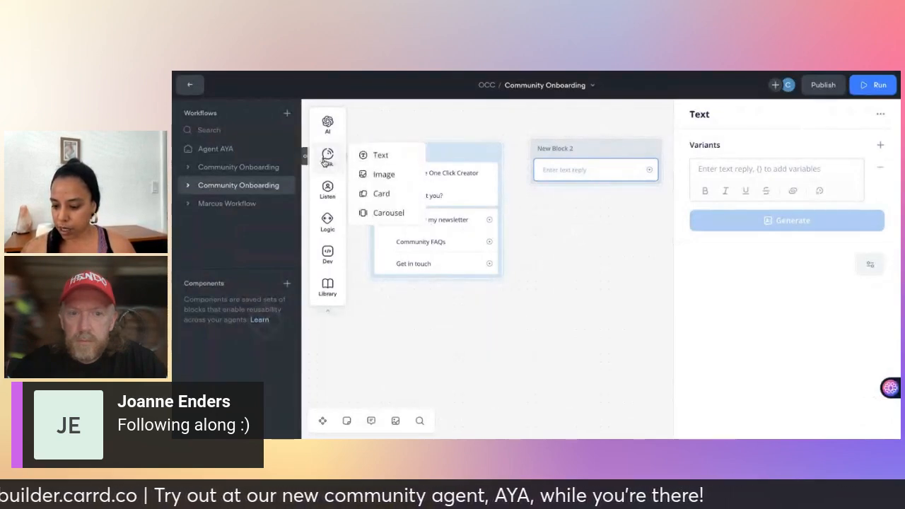
drag(385, 163, 587, 268)
mouse_move(328, 168)
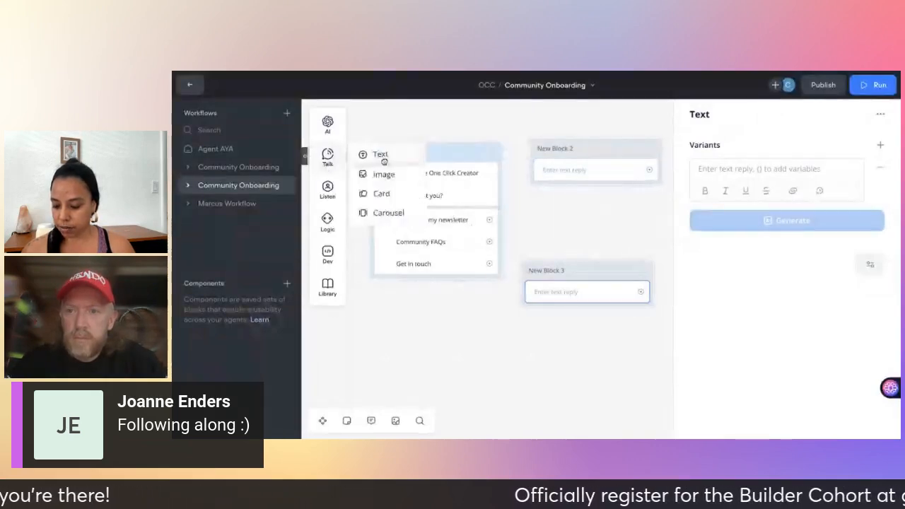
drag(384, 161, 453, 359)
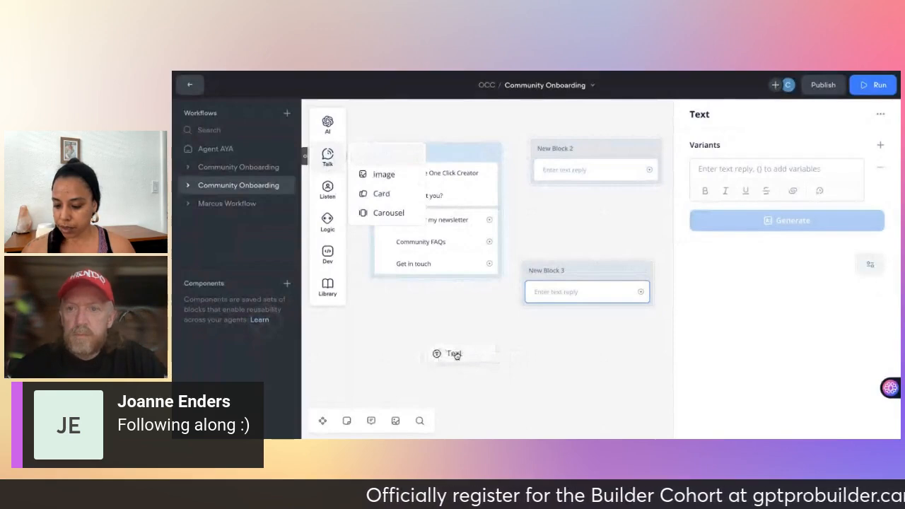
drag(456, 355, 456, 357)
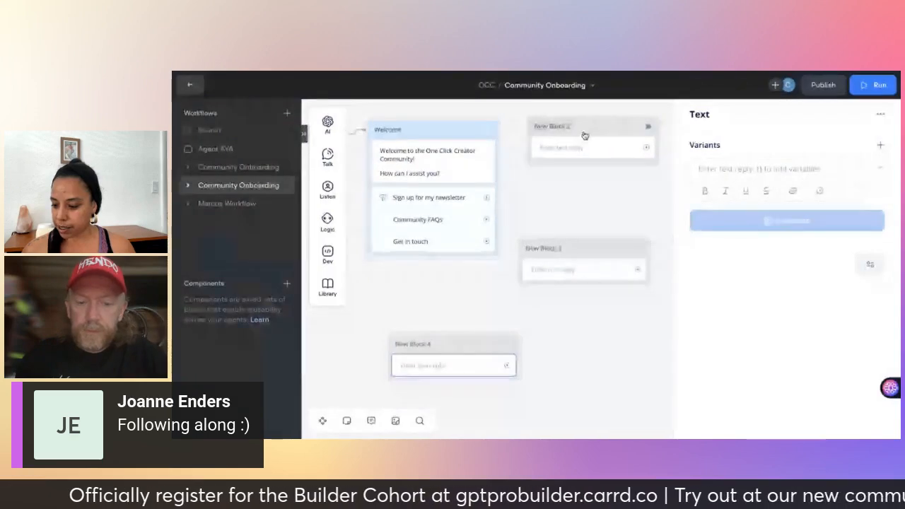
Colour New Block 2 green and rename it 'Newsletter'.
click(586, 135)
right_click(588, 135)
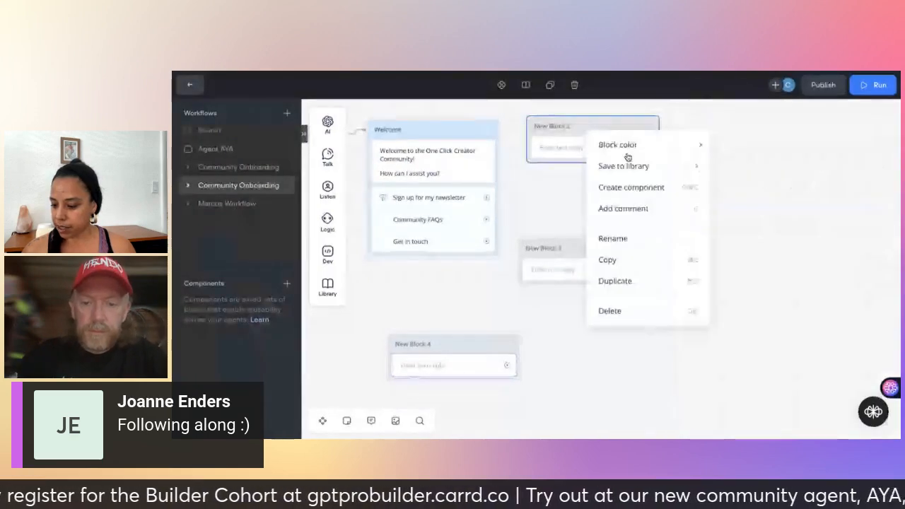
mouse_move(630, 145)
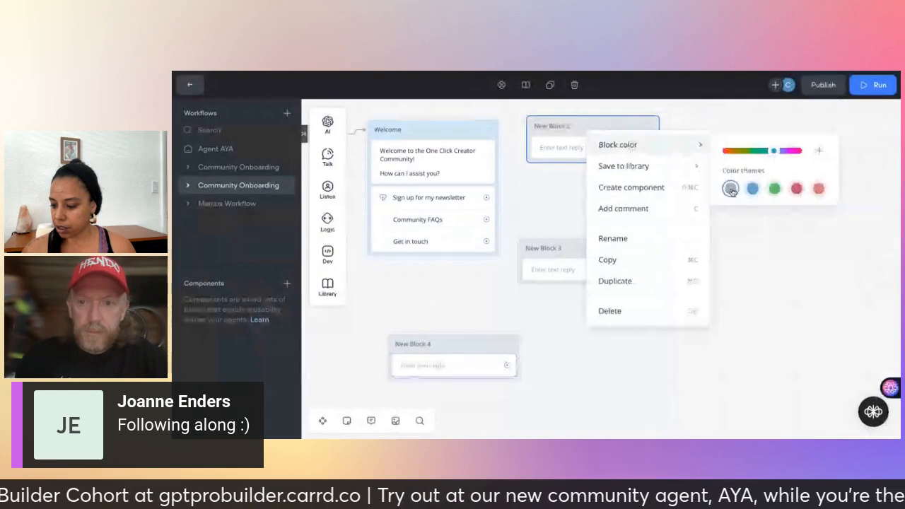
click(774, 190)
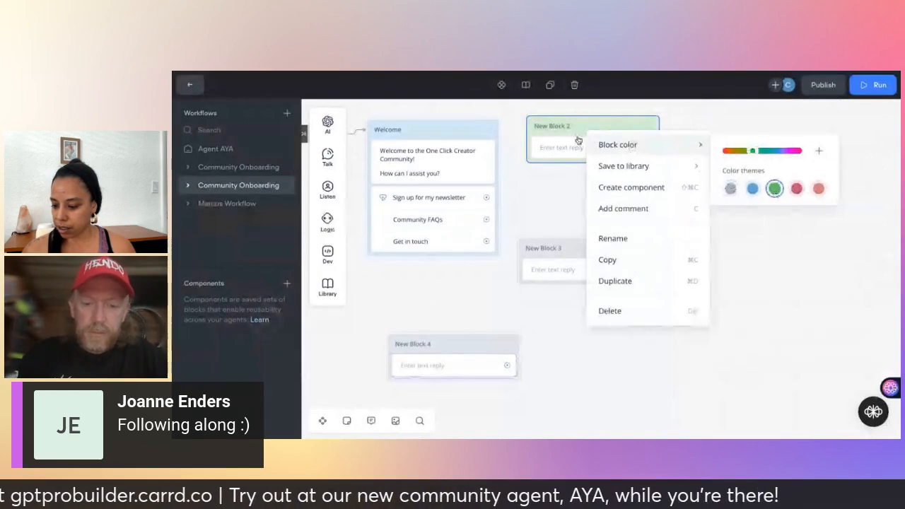
click(616, 239)
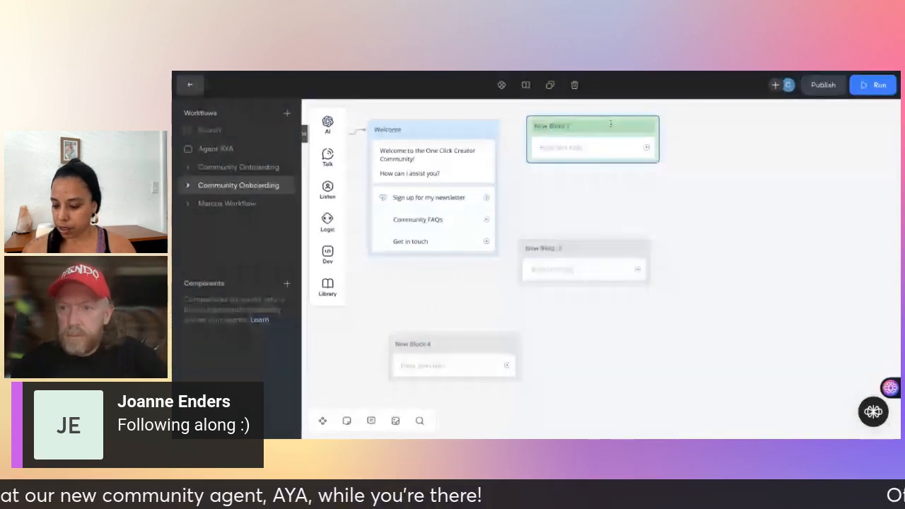
text(Newslet)
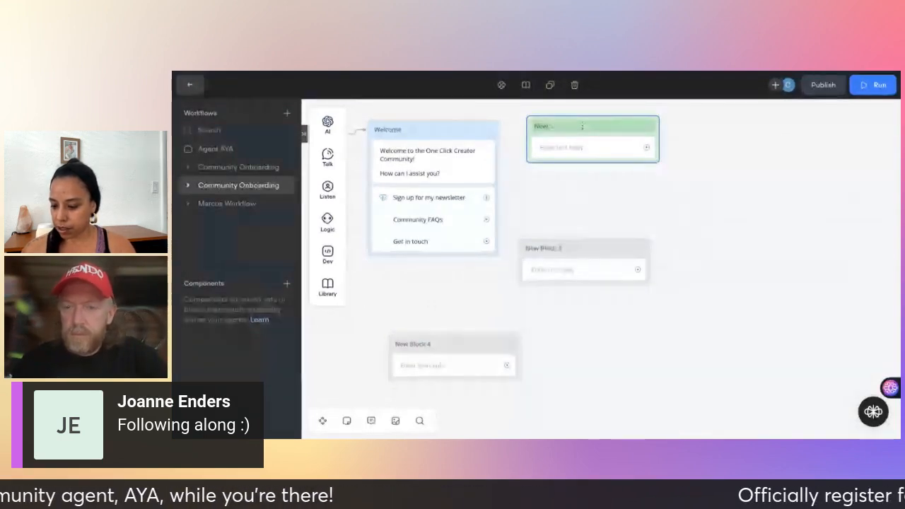
text(ter)
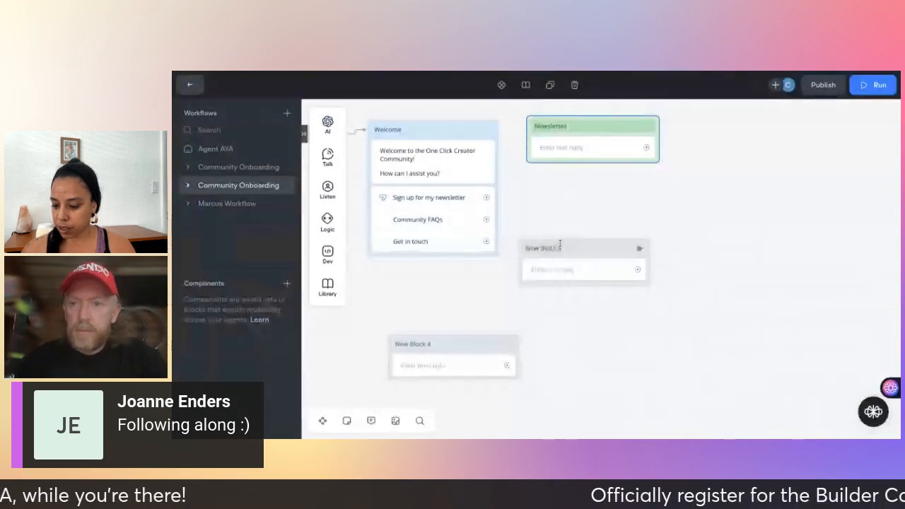
Rename New Block 3 to 'Community FAQs' and New Block 4 to 'Get in Touch'.
click(560, 247)
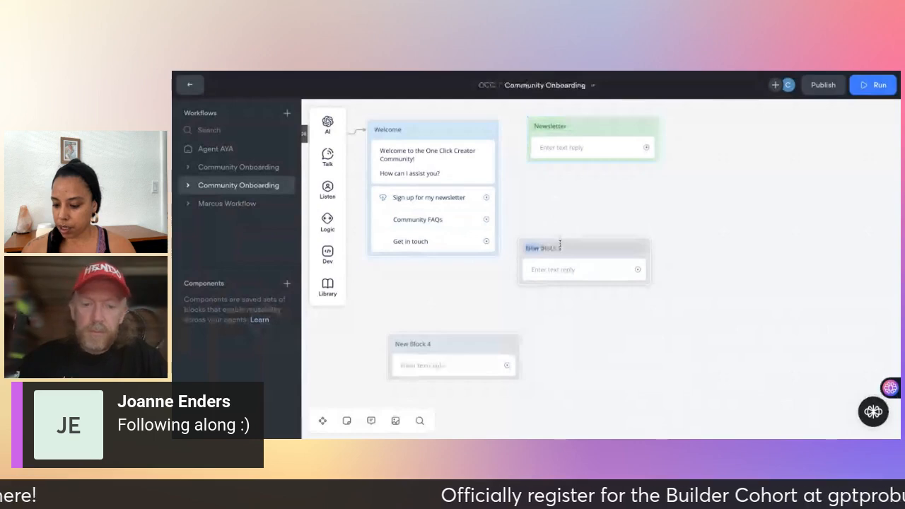
text(Events FAQ)
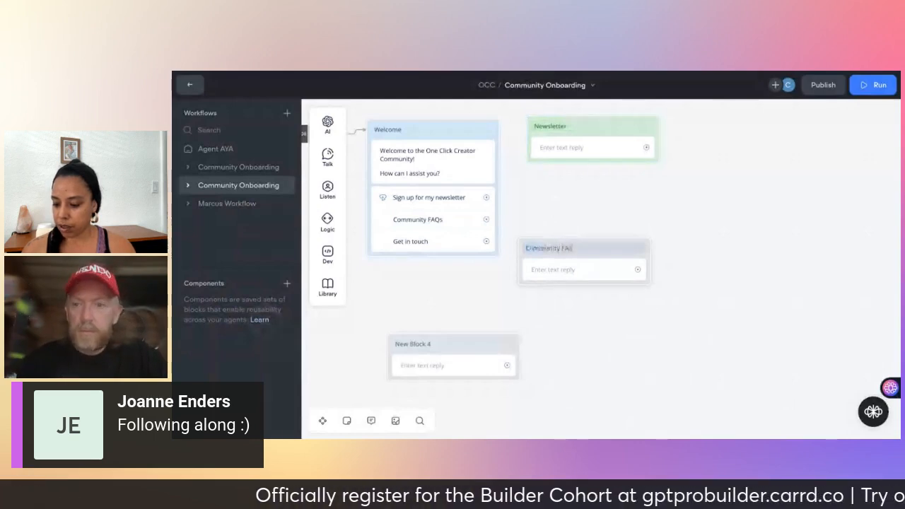
key(BackSpace)
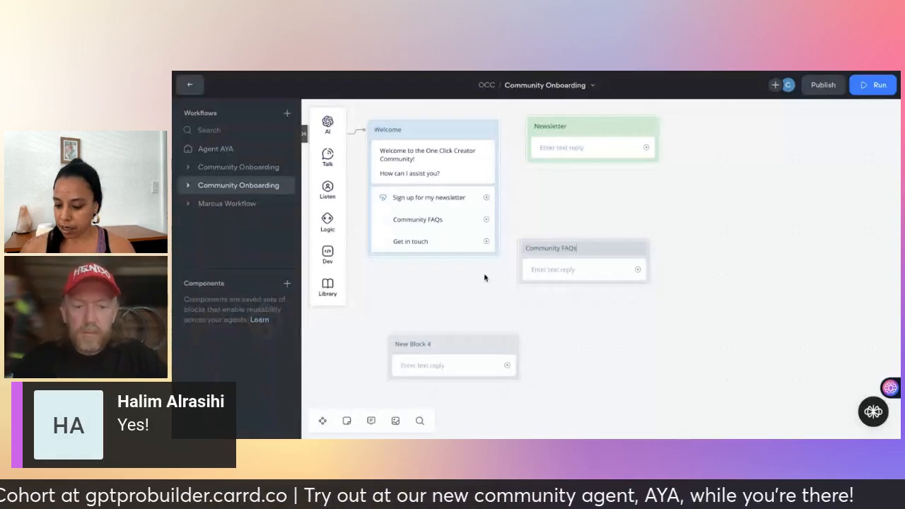
double_click(421, 345)
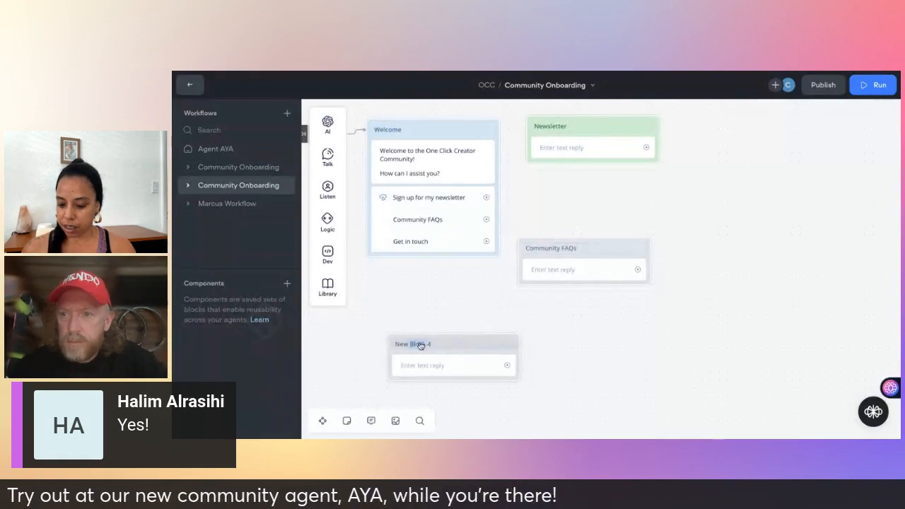
text(Get)
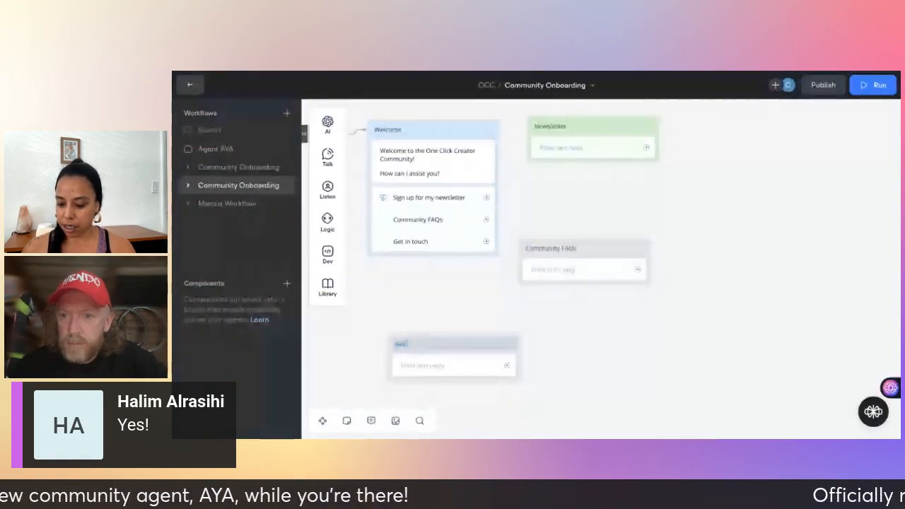
text( in touchT)
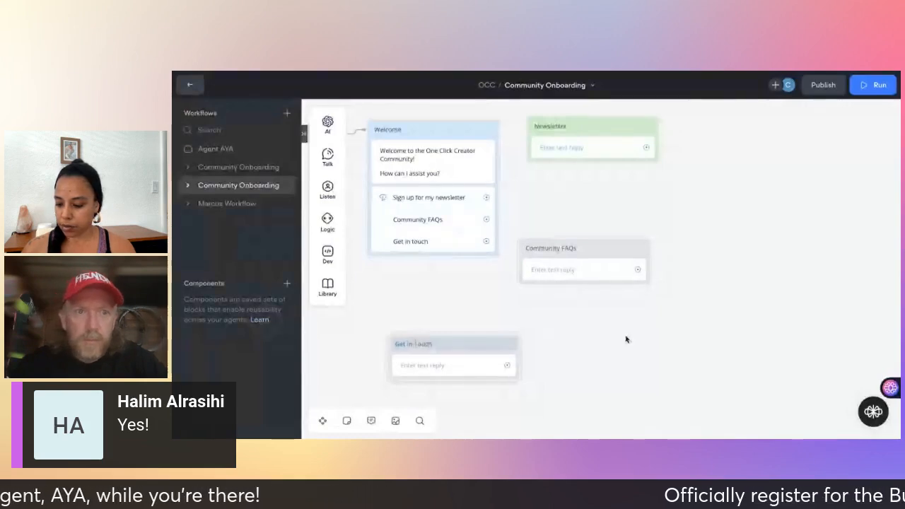
click(627, 340)
Colour the Community FAQs block pink using Block color.
click(600, 249)
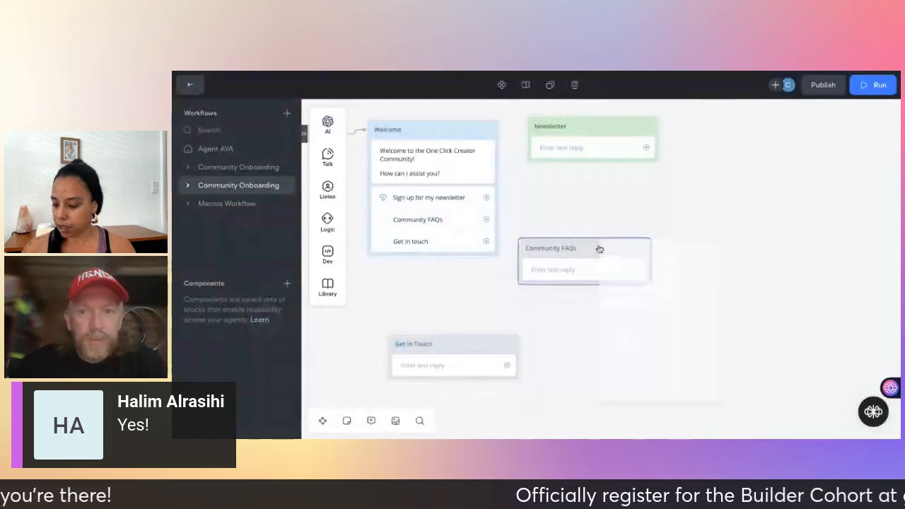
right_click(599, 249)
mouse_move(632, 256)
click(805, 265)
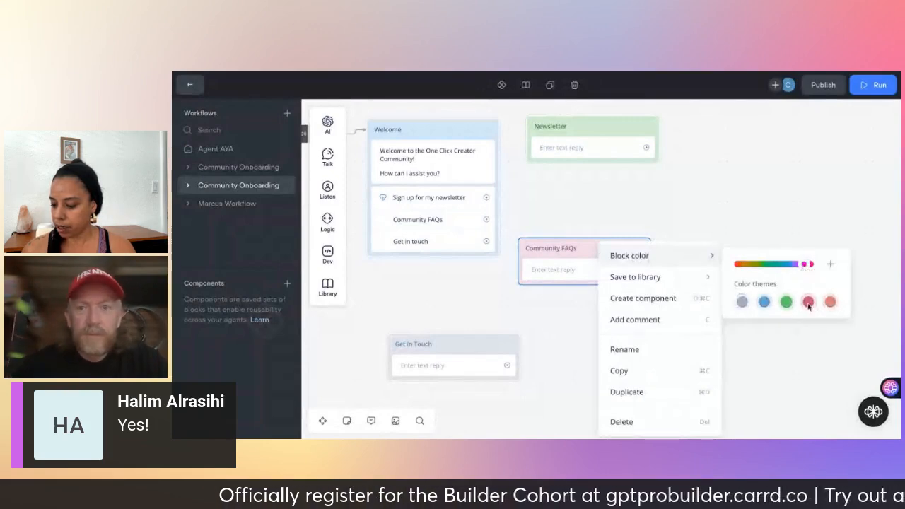
click(776, 201)
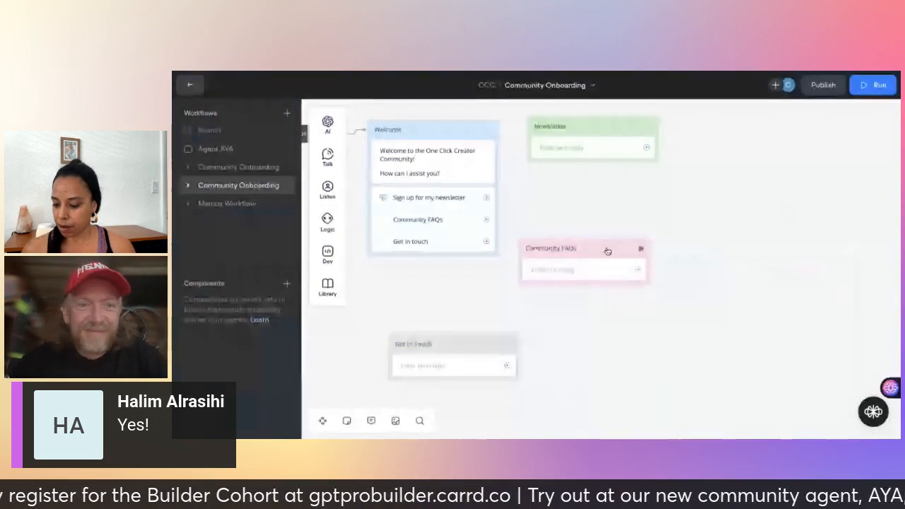
Nudge the Community FAQs and Newsletter blocks slightly right and open the Newsletter reply.
drag(631, 253, 667, 257)
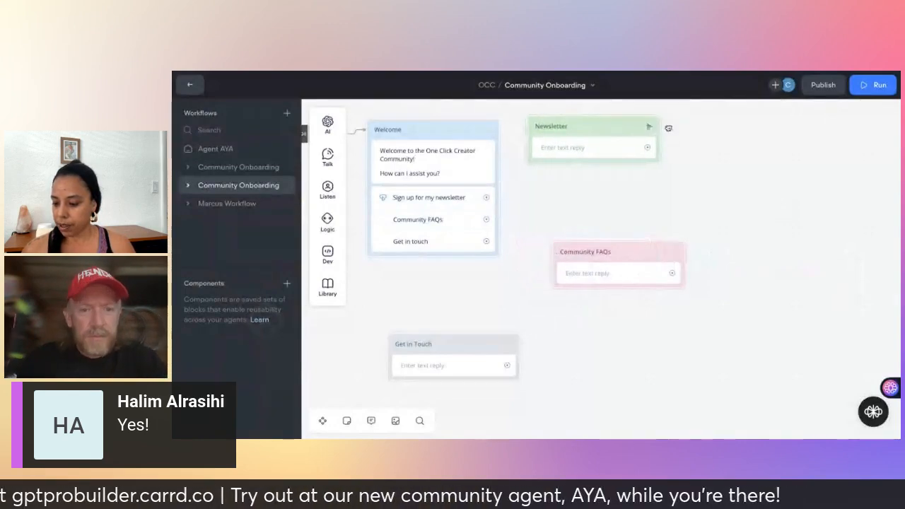
drag(649, 127, 669, 130)
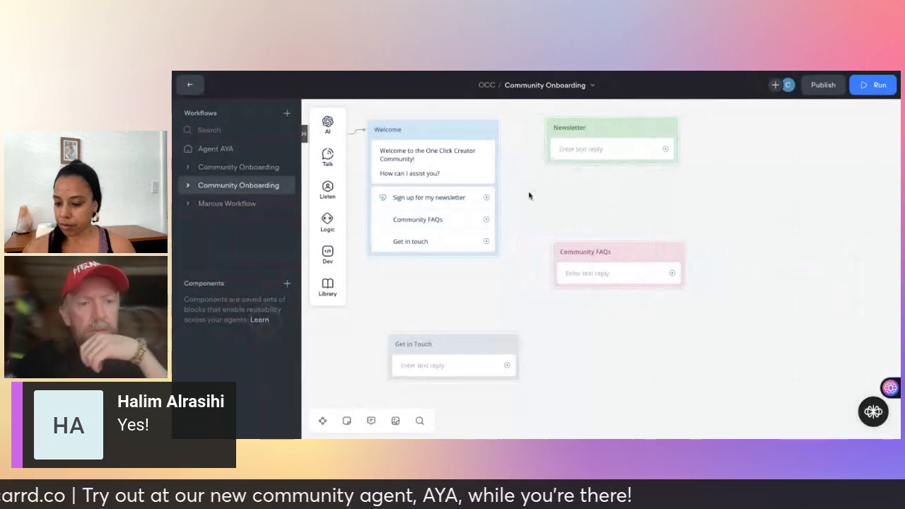
click(586, 151)
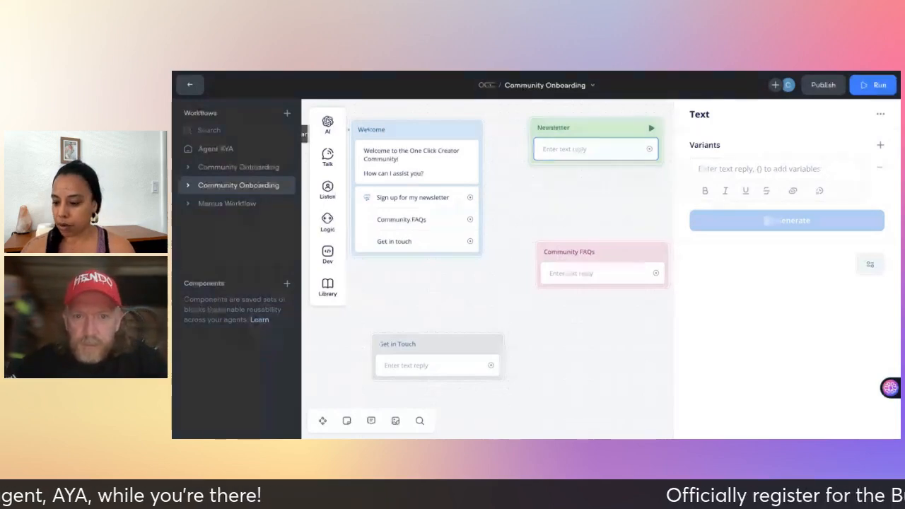
Type the reply 'Please surscribe to my newsletter by clicking here and entering your email address.'.
click(700, 168)
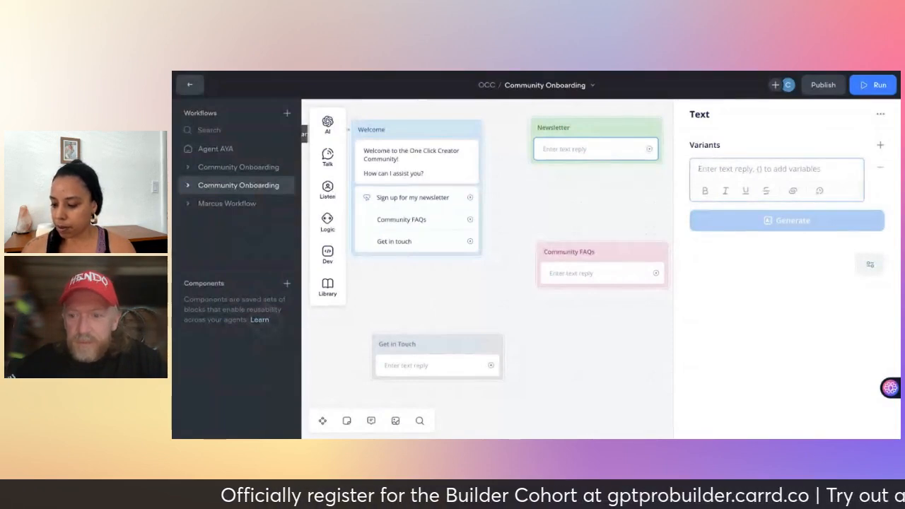
text(Please su)
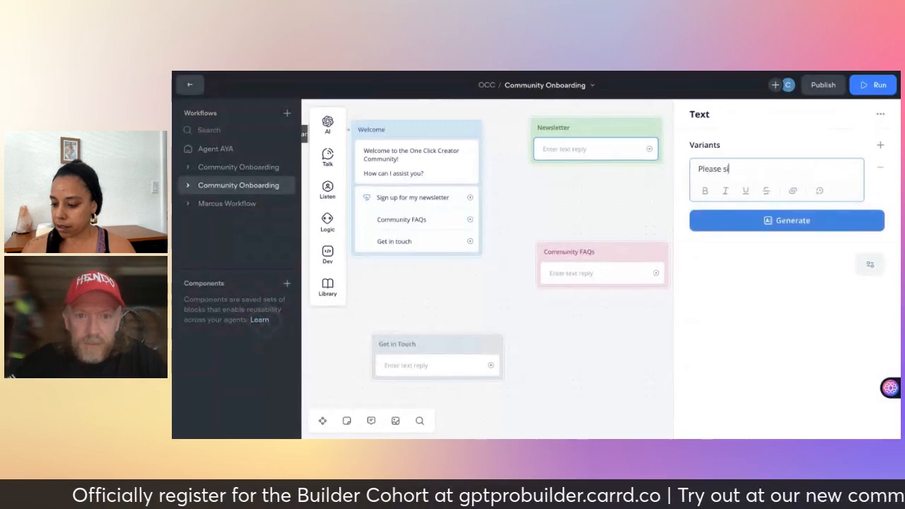
text(r)
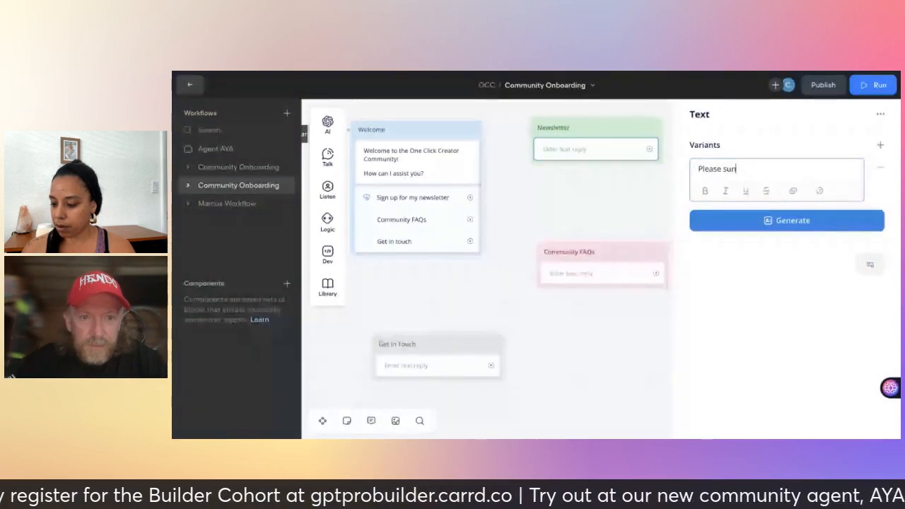
key(BackSpace)
text(bscribe to m)
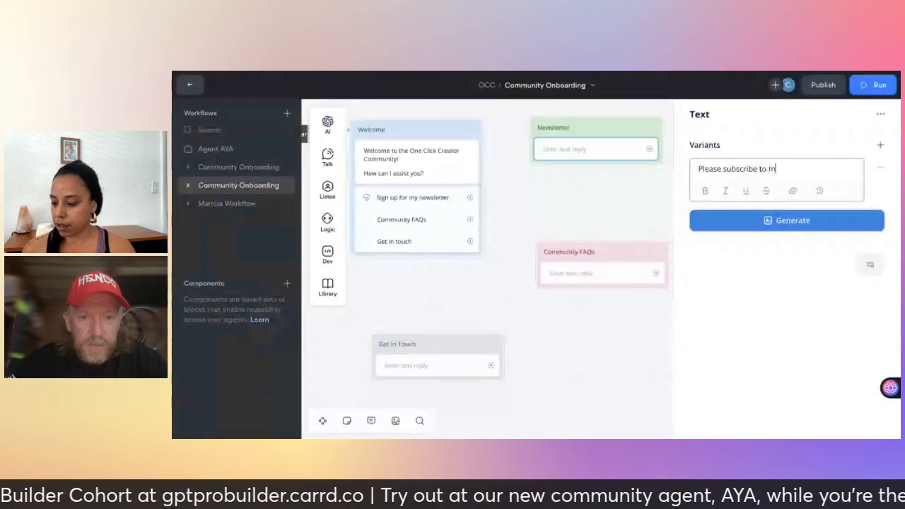
text(y newsletter)
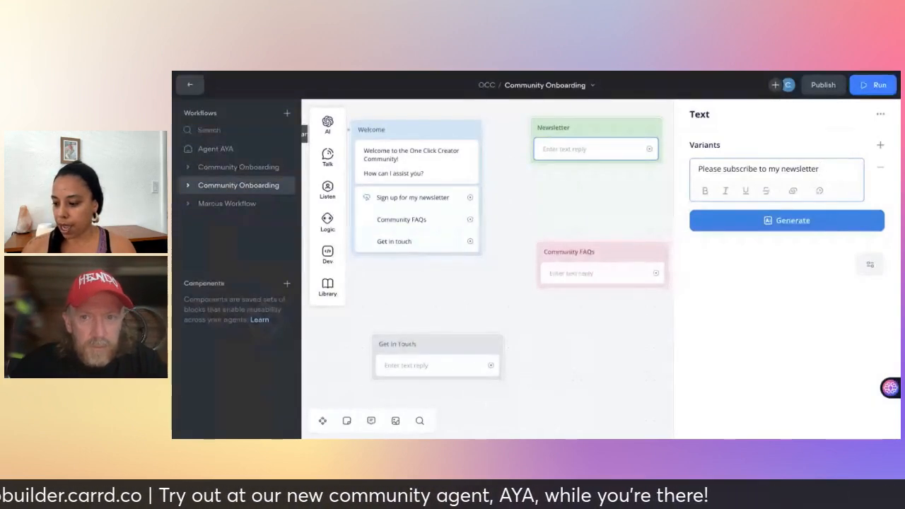
text(by co)
key(BackSpace)
key(BackSpace)
key(BackSpace)
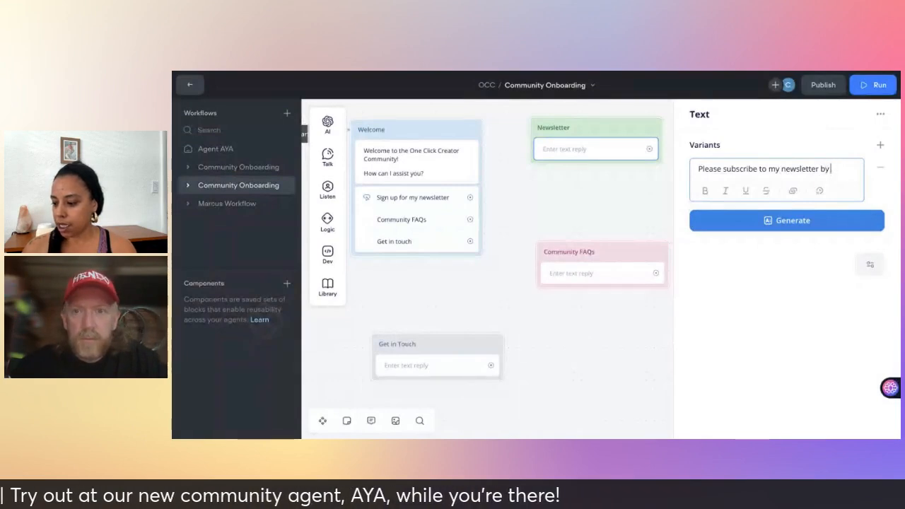
text(clicking here a)
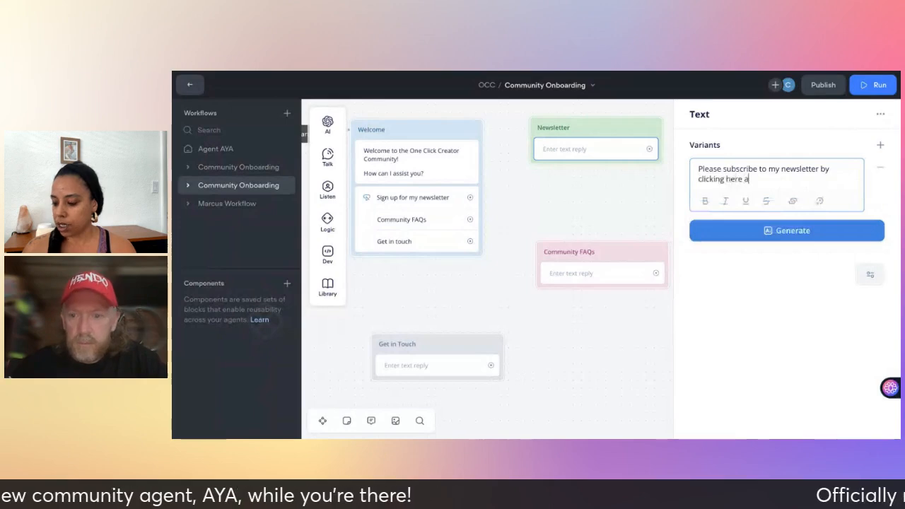
text(nd entering your email add)
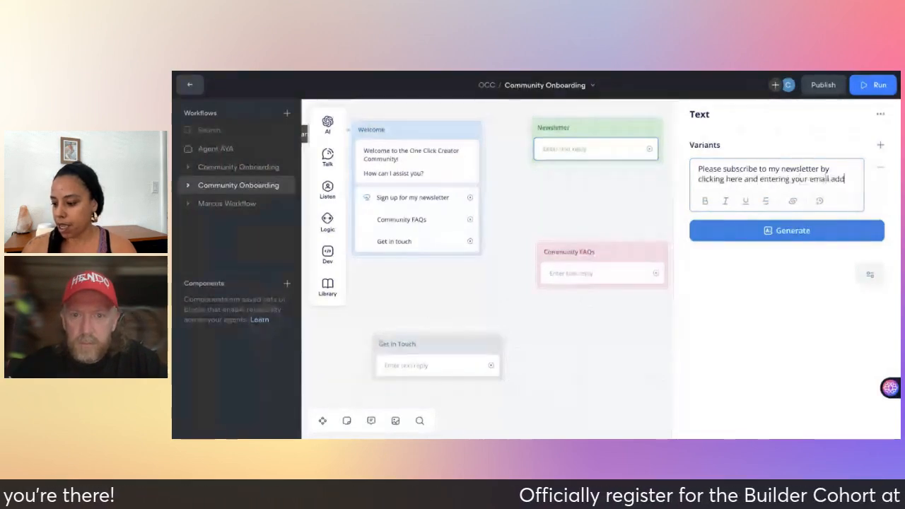
text(ress.)
key(Return)
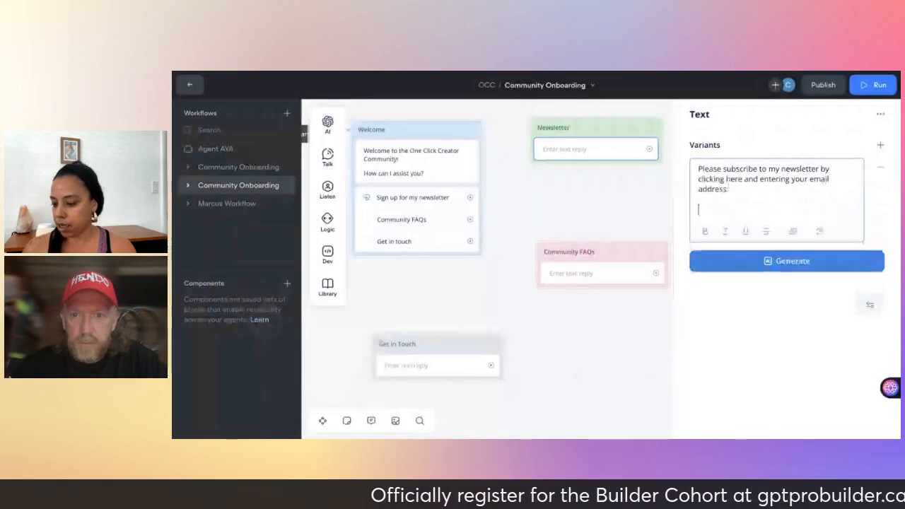
text(htt)
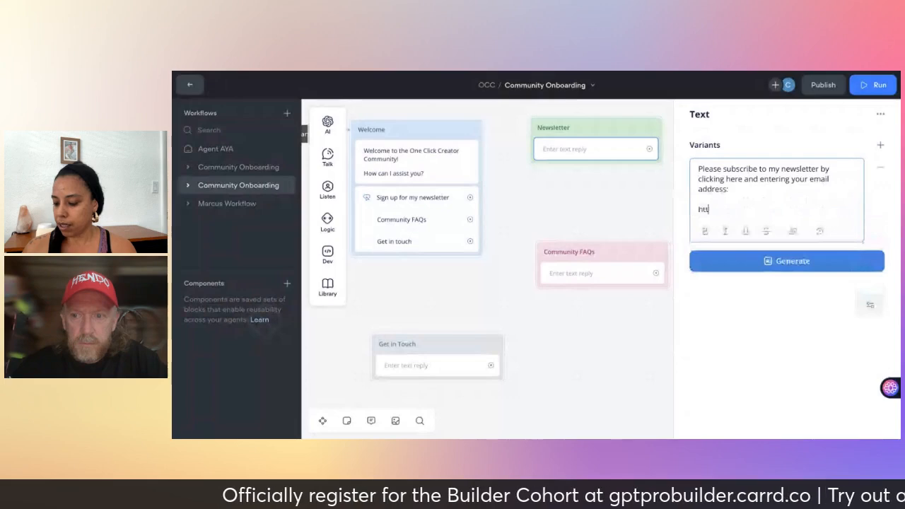
text(ps://)
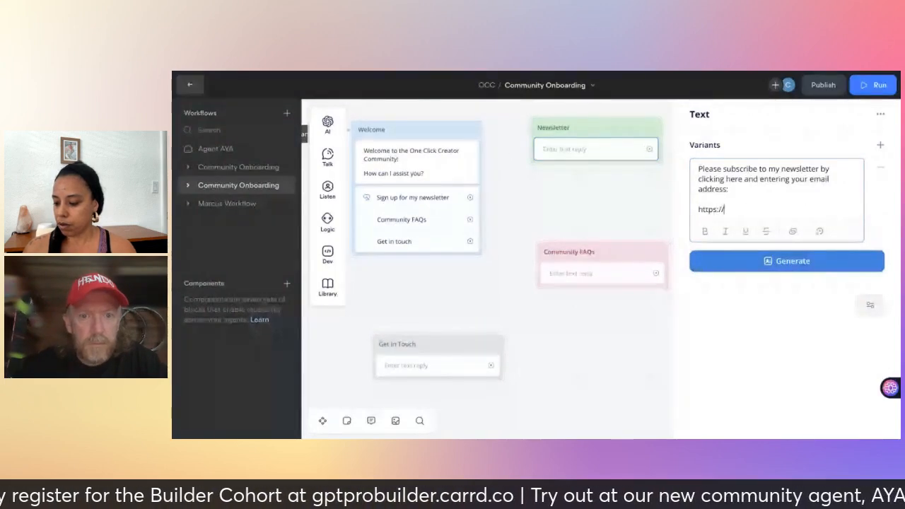
text(occ)
key(BackSpace)
key(BackSpace)
key(BackSpace)
text(w)
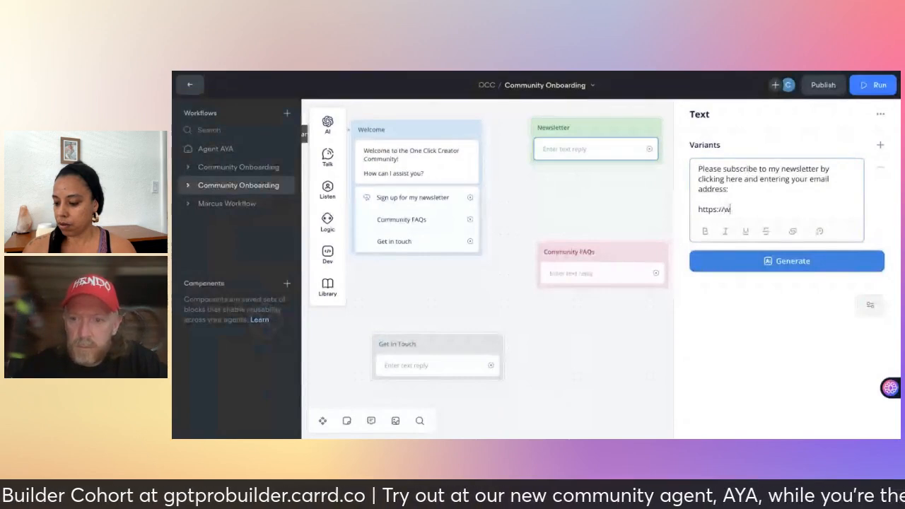
text(ww.e)
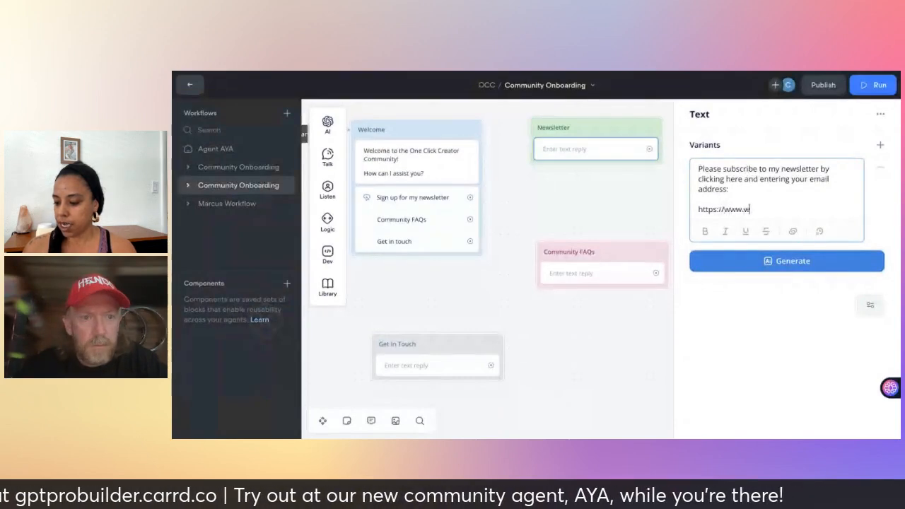
key(BackSpace)
text(aiforeduc)
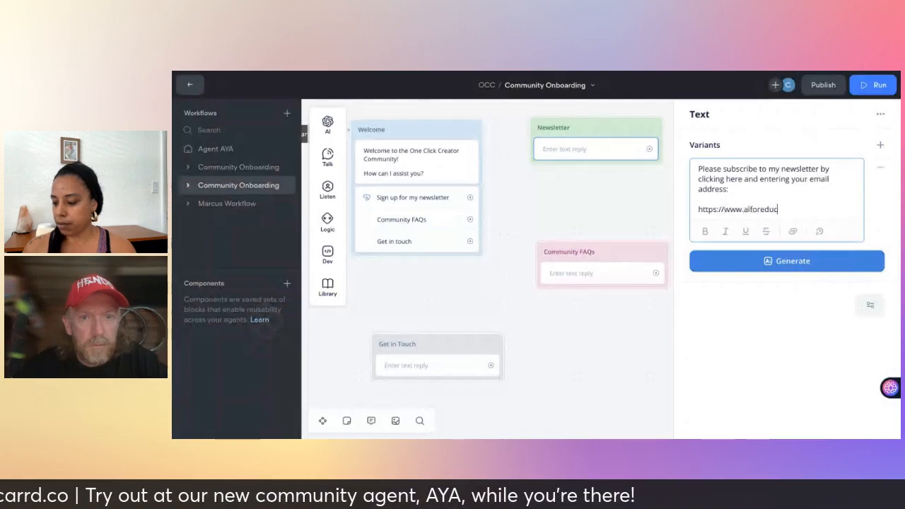
text(reator)
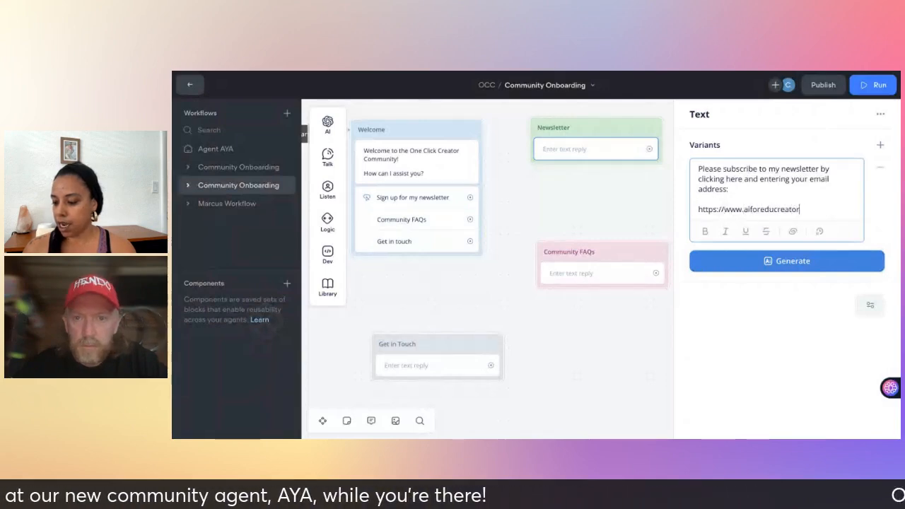
text(s.com)
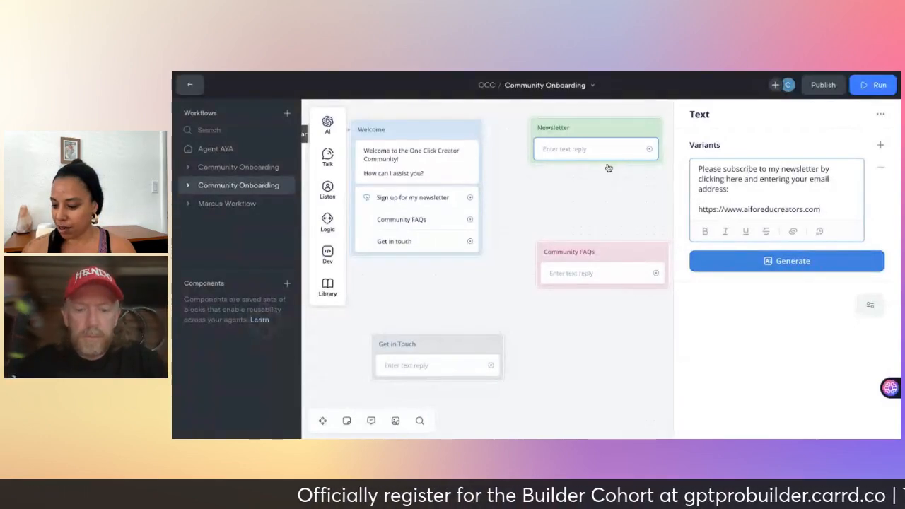
Close the finished Newsletter reply and open the Community FAQs block's empty text reply.
click(604, 208)
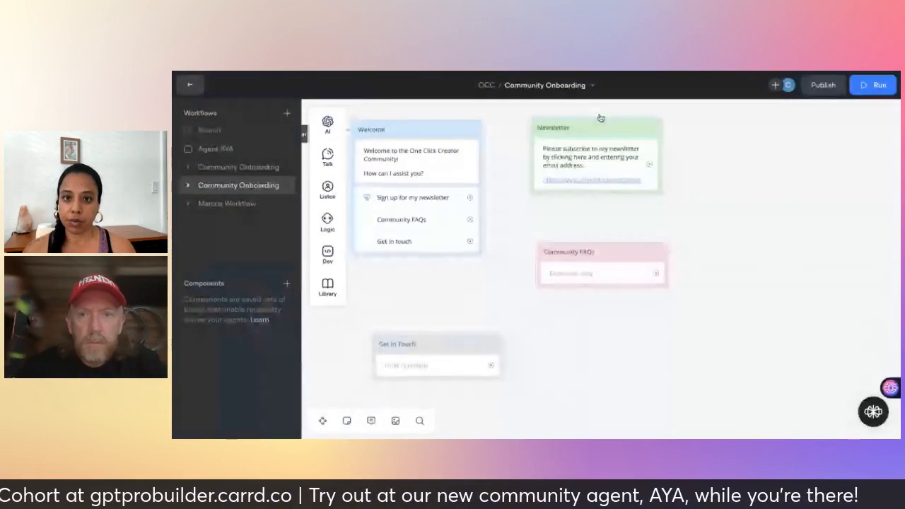
click(578, 276)
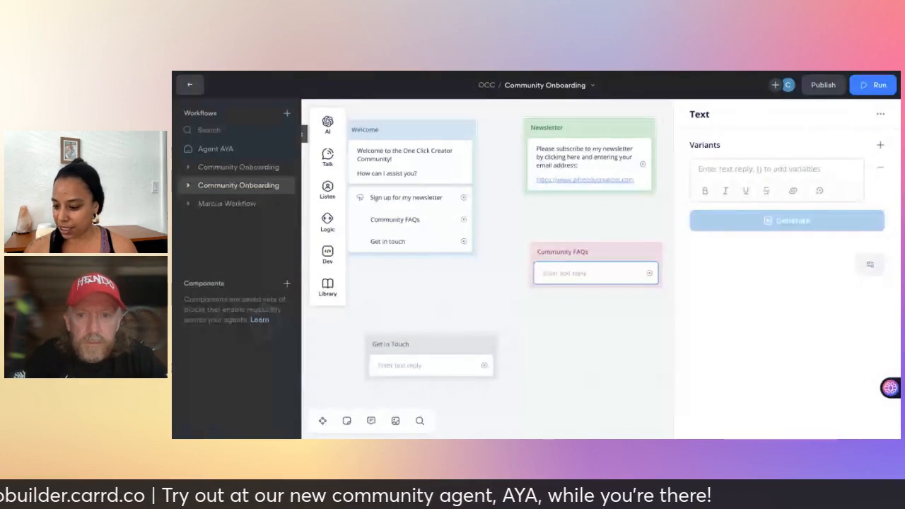
Paste the prepared five-question OCC FAQ text into the Community FAQs reply and review it.
click(725, 170)
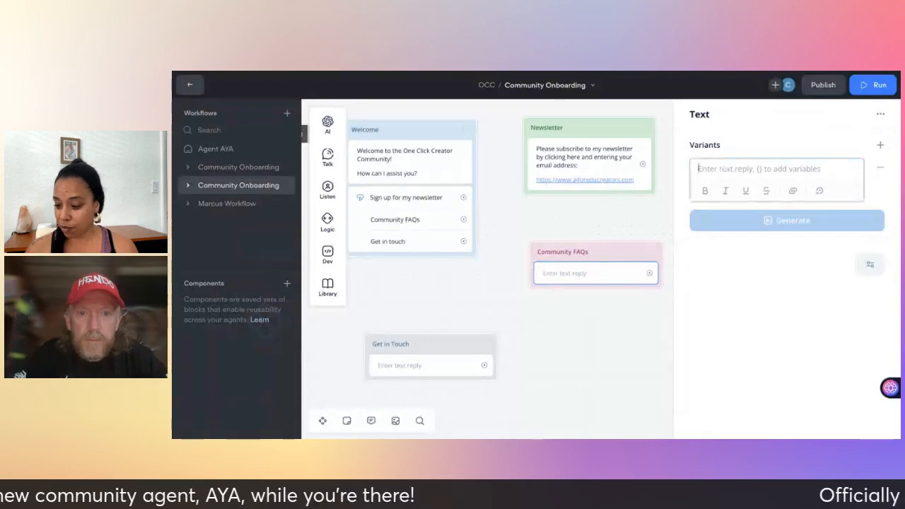
key(ctrl+v)
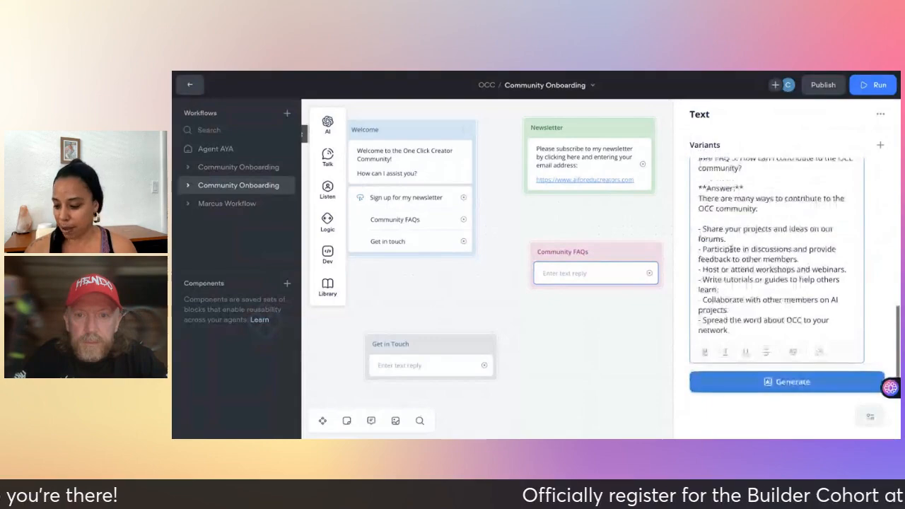
scroll(731, 249, up, 5)
scroll(731, 249, up, 5)
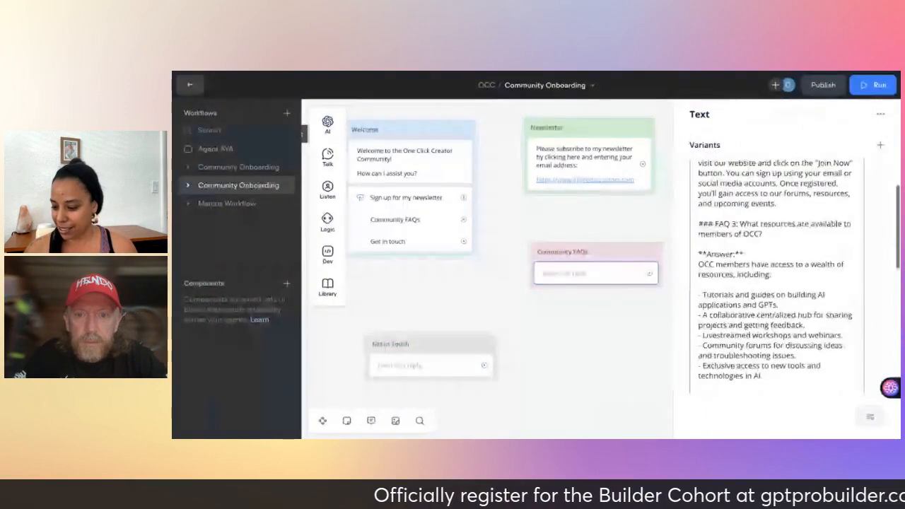
scroll(743, 217, up, 3)
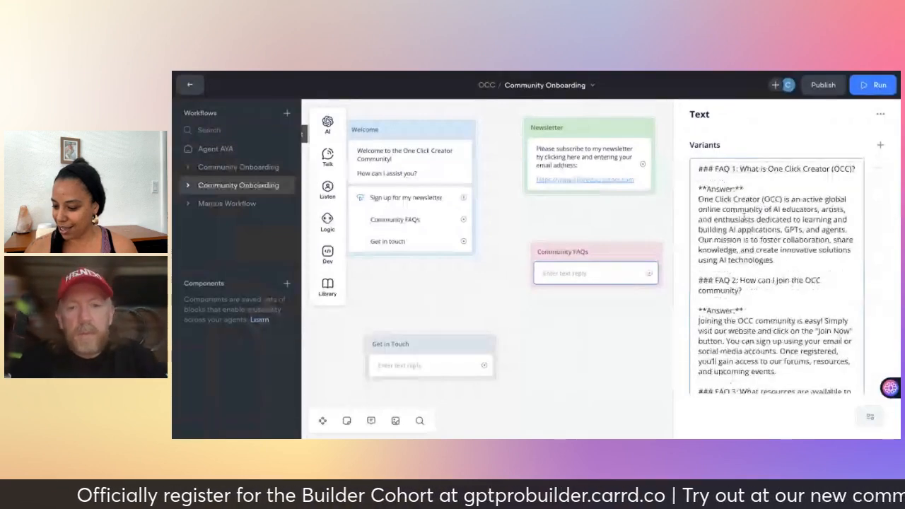
scroll(744, 218, down, 2)
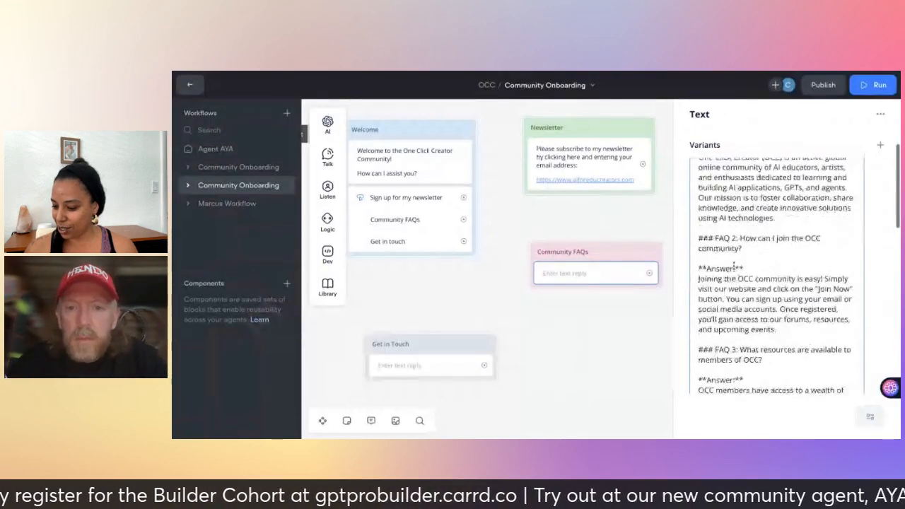
scroll(735, 266, down, 2)
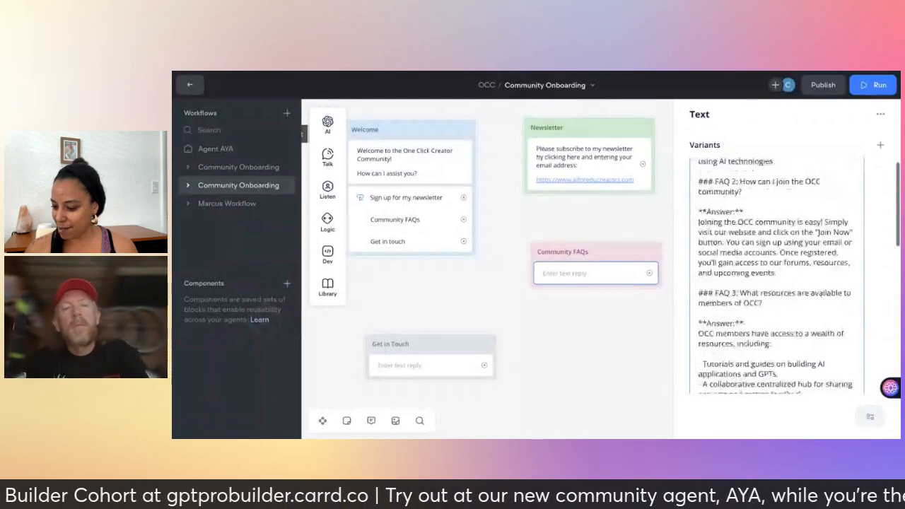
scroll(777, 276, down, 1)
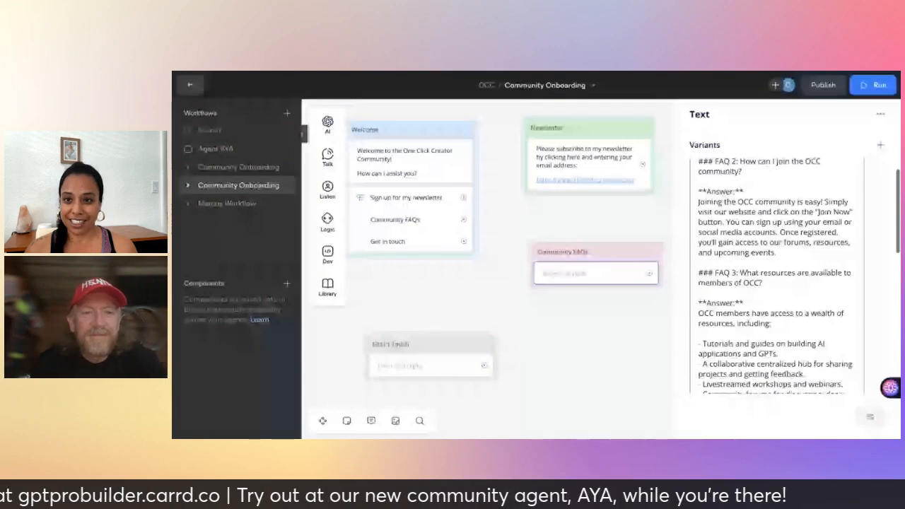
scroll(777, 276, down, 2)
scroll(777, 276, down, 2)
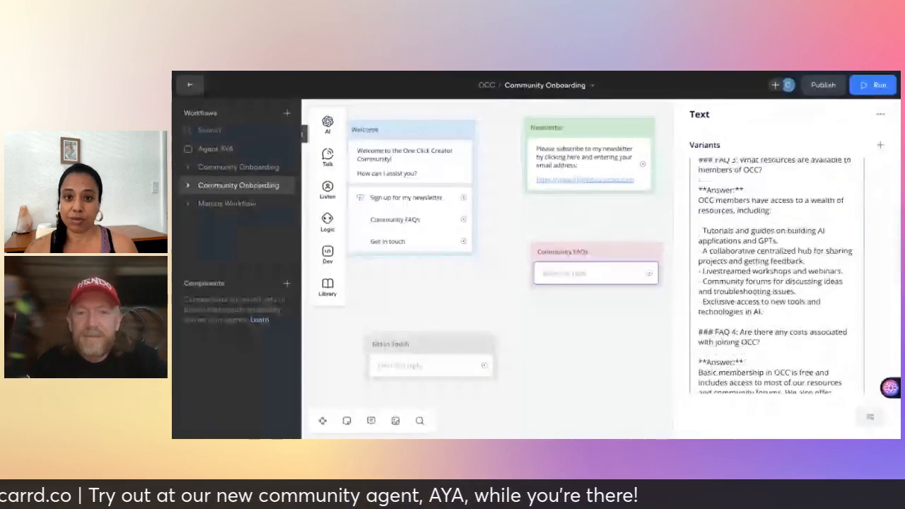
scroll(776, 276, down, 1)
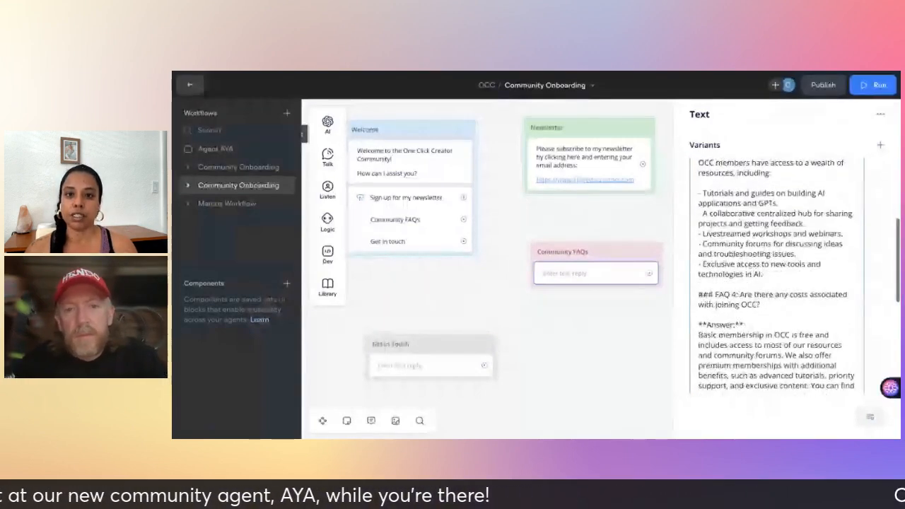
scroll(776, 276, down, 1)
scroll(777, 276, down, 3)
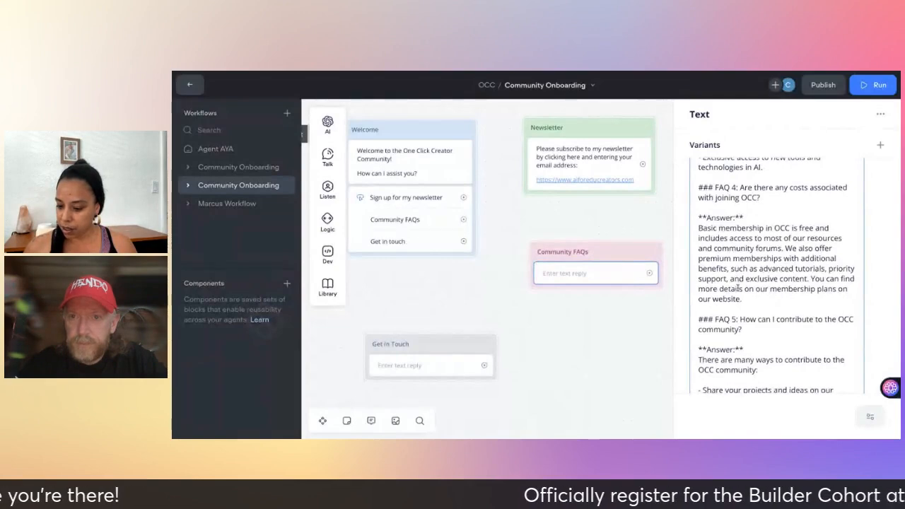
scroll(740, 288, down, 2)
scroll(739, 288, down, 4)
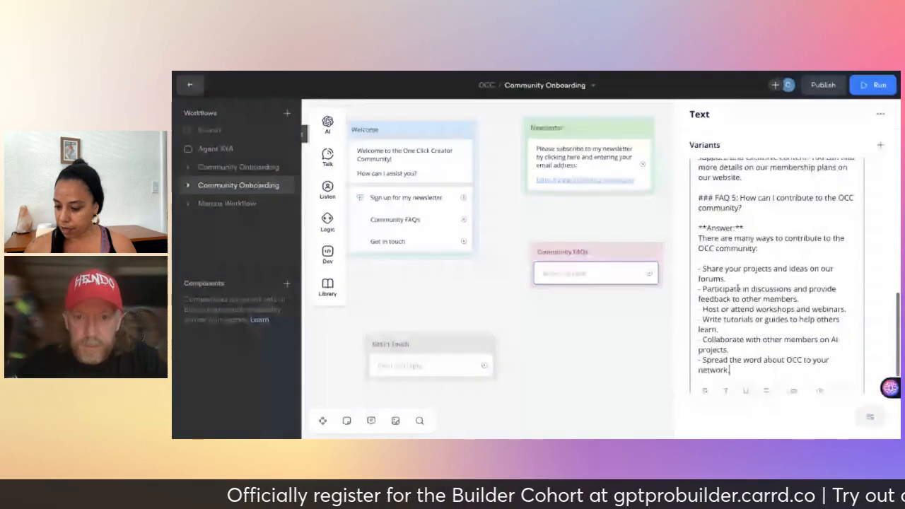
scroll(739, 288, down, 2)
scroll(727, 294, up, 2)
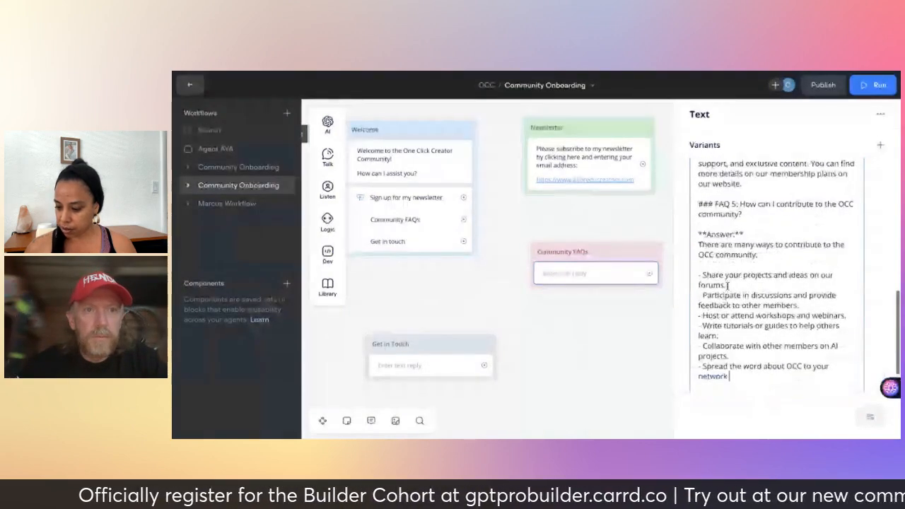
click(643, 310)
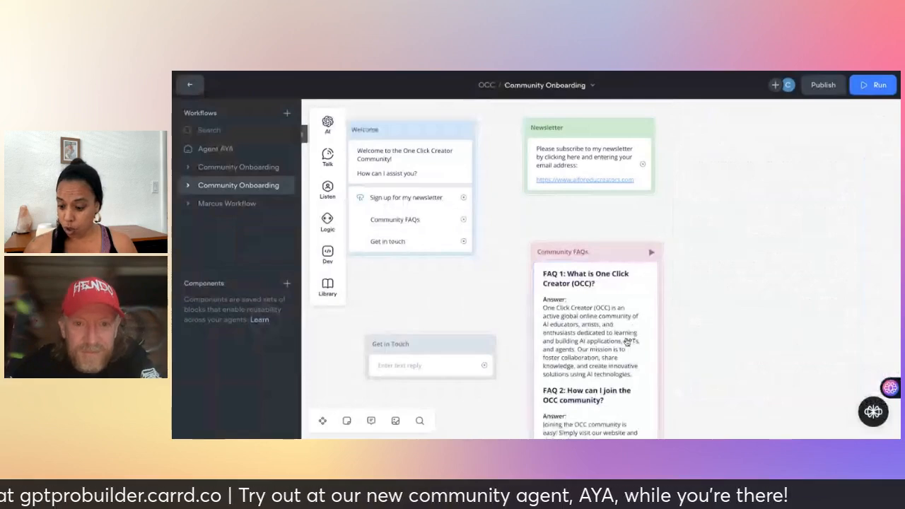
scroll(626, 342, down, 3)
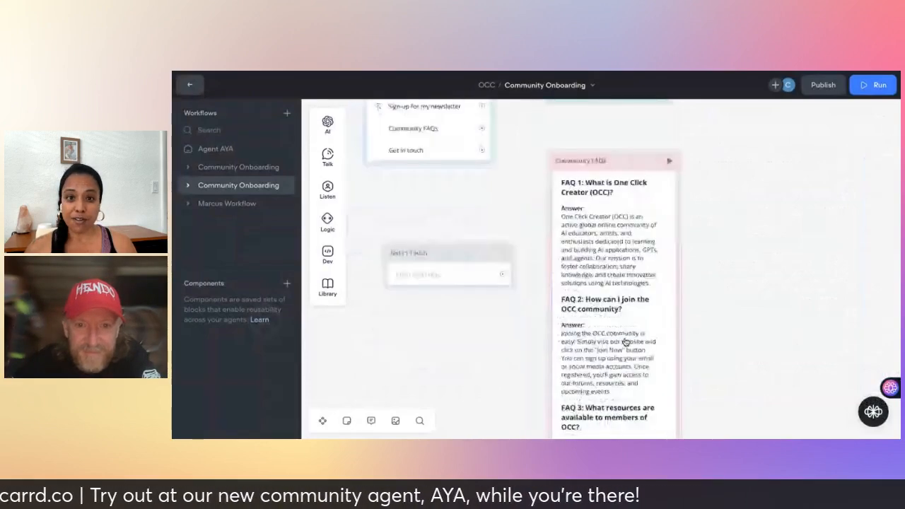
scroll(626, 342, down, 4)
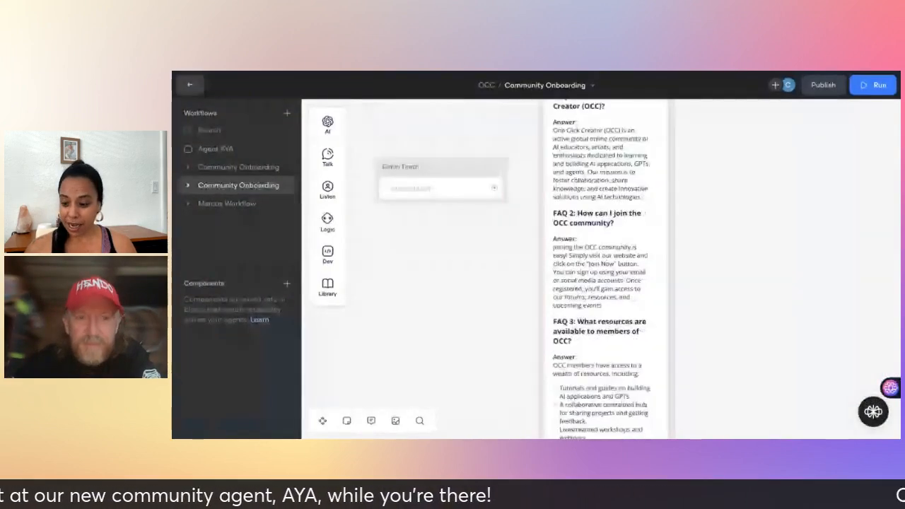
scroll(601, 269, down, 2)
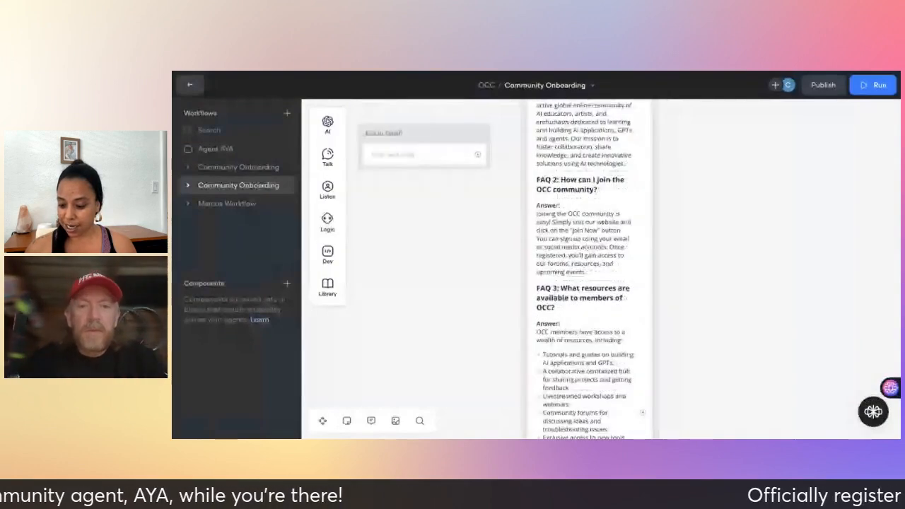
scroll(587, 269, down, 3)
scroll(587, 268, down, 2)
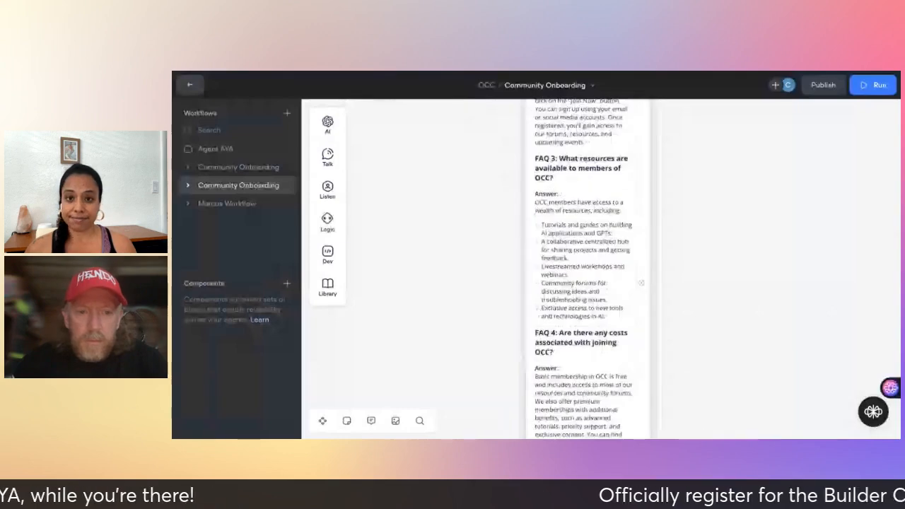
scroll(584, 269, up, 4)
scroll(601, 269, up, 4)
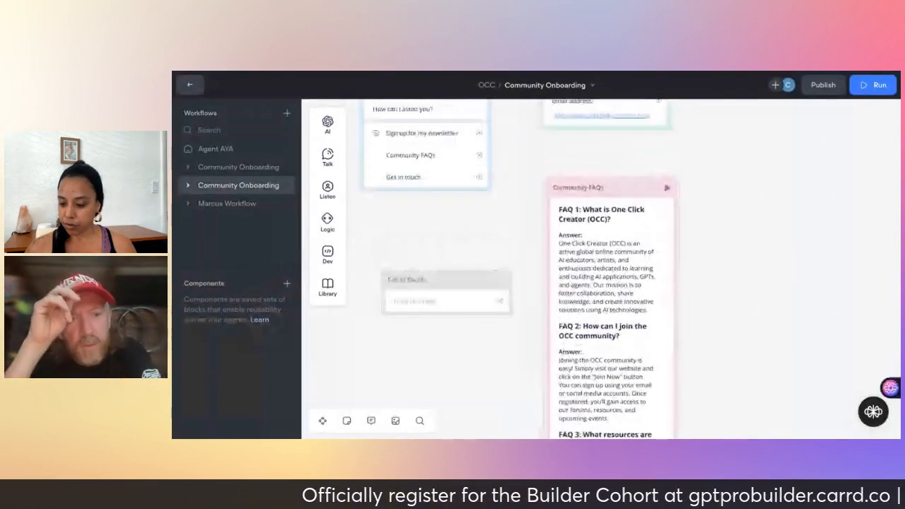
scroll(602, 269, left, 1)
scroll(601, 268, up, 1)
scroll(601, 269, up, 1)
scroll(601, 269, left, 1)
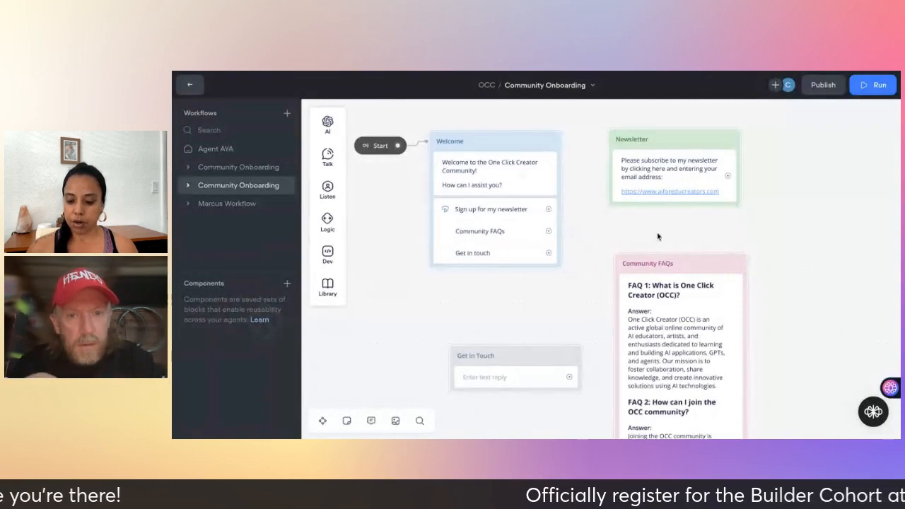
mouse_move(339, 166)
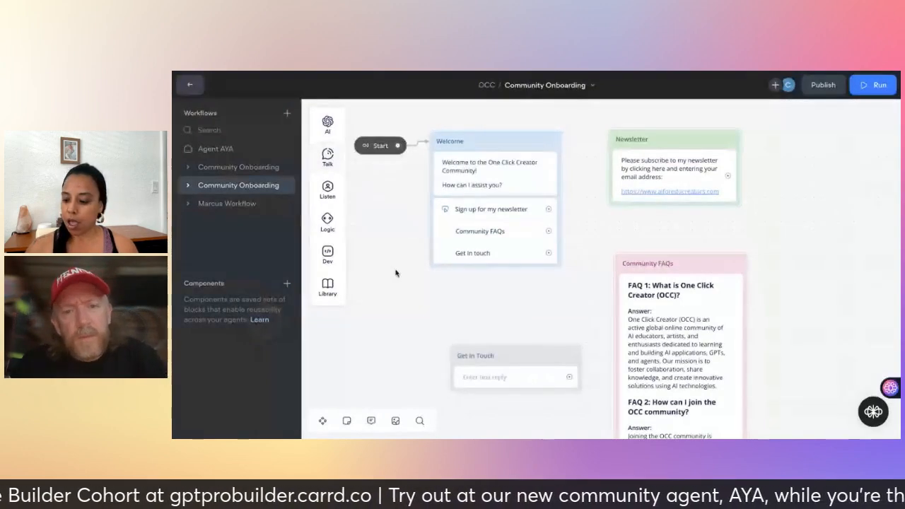
click(683, 266)
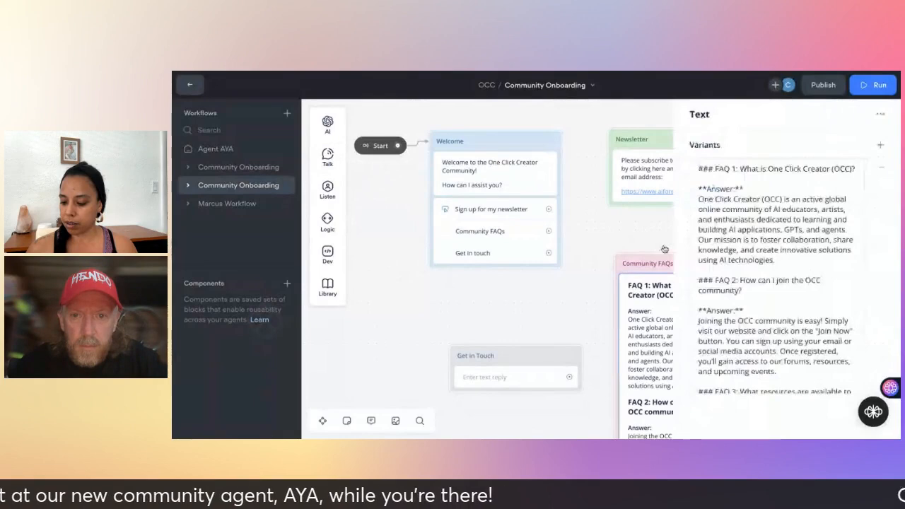
click(649, 268)
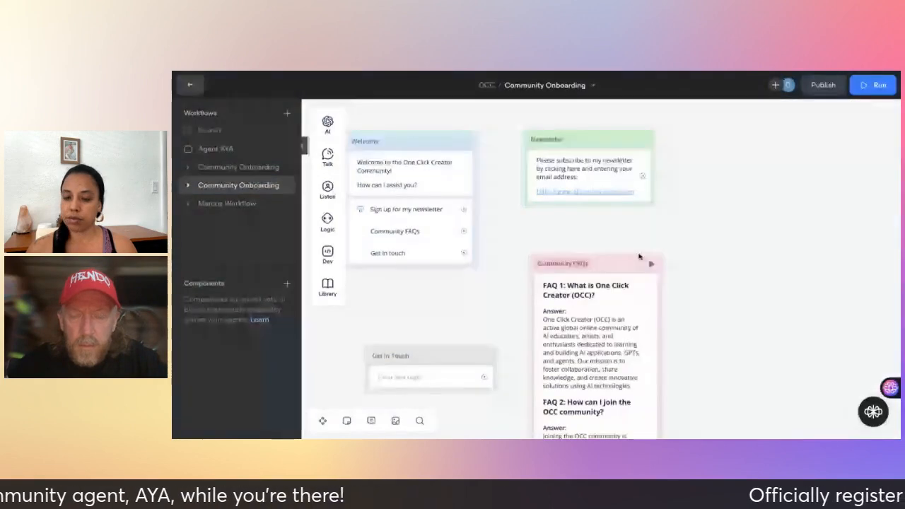
Wire Welcome's 'Sign up for my newsletter' option to the Newsletter block and start a prototype run.
right_click(613, 254)
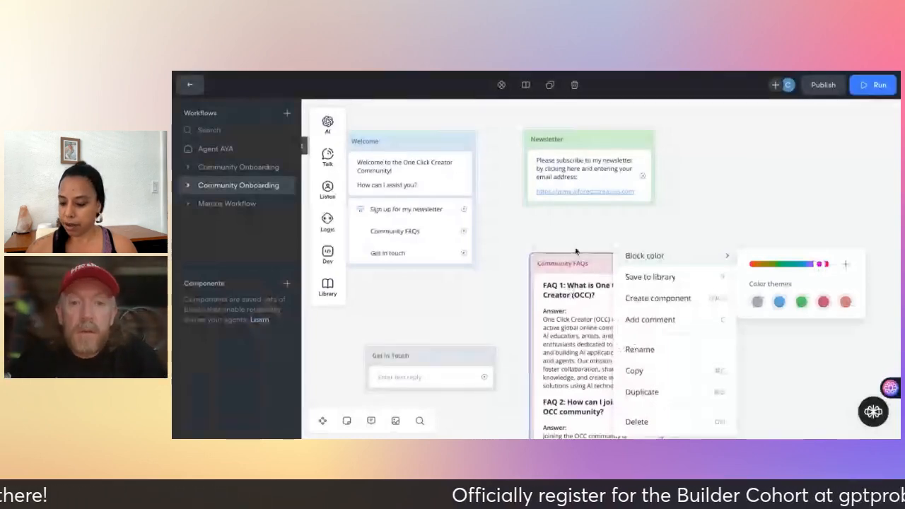
click(668, 230)
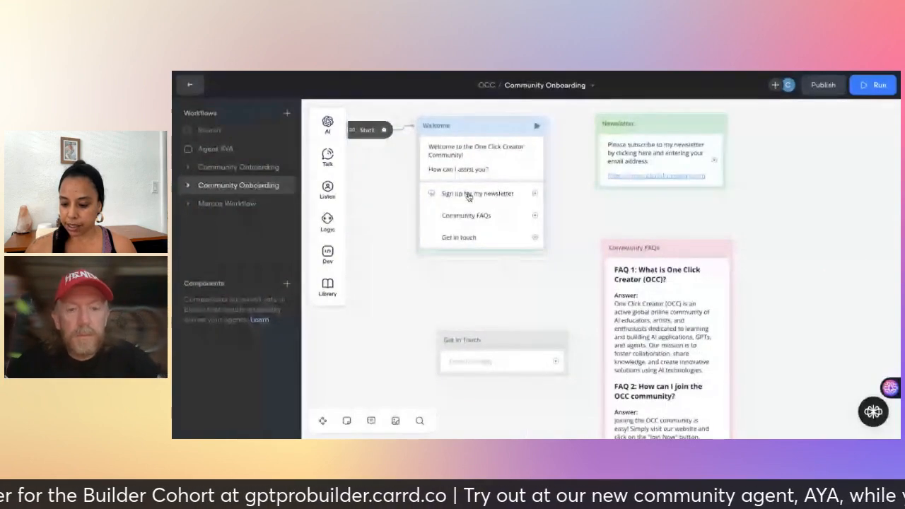
drag(536, 193, 598, 129)
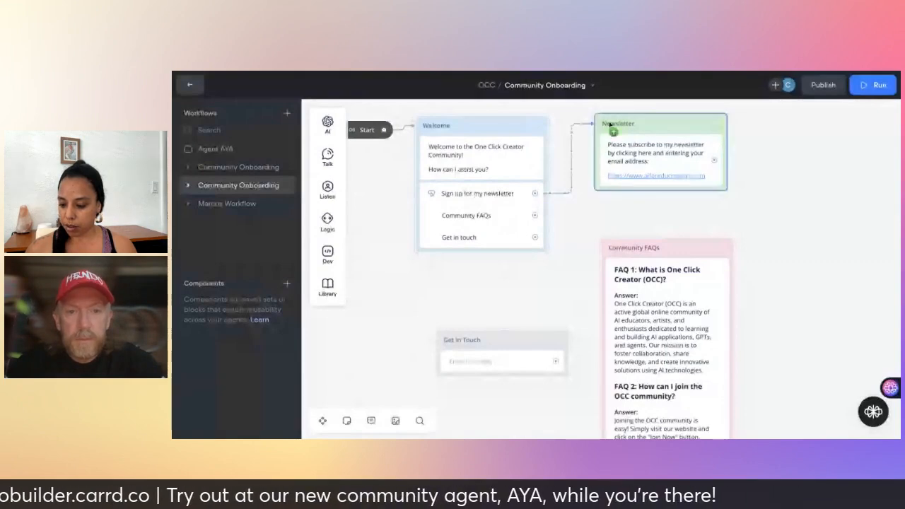
click(612, 127)
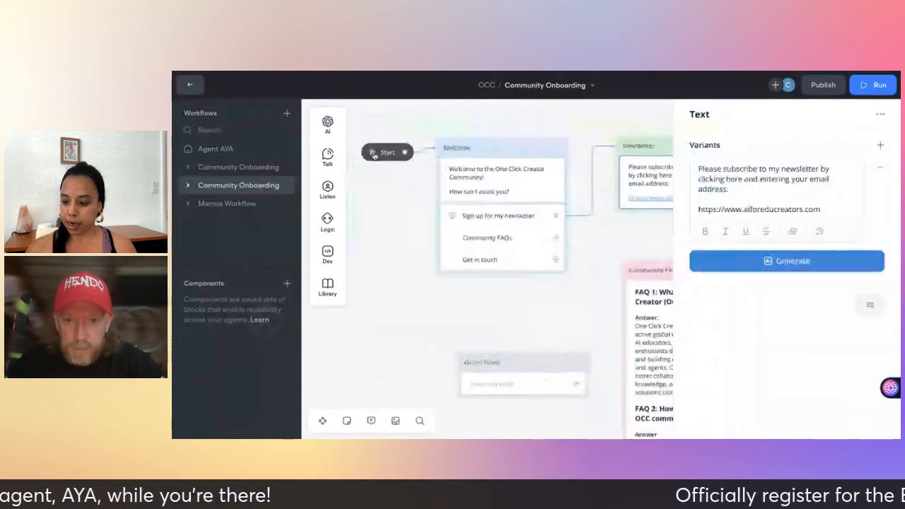
click(374, 155)
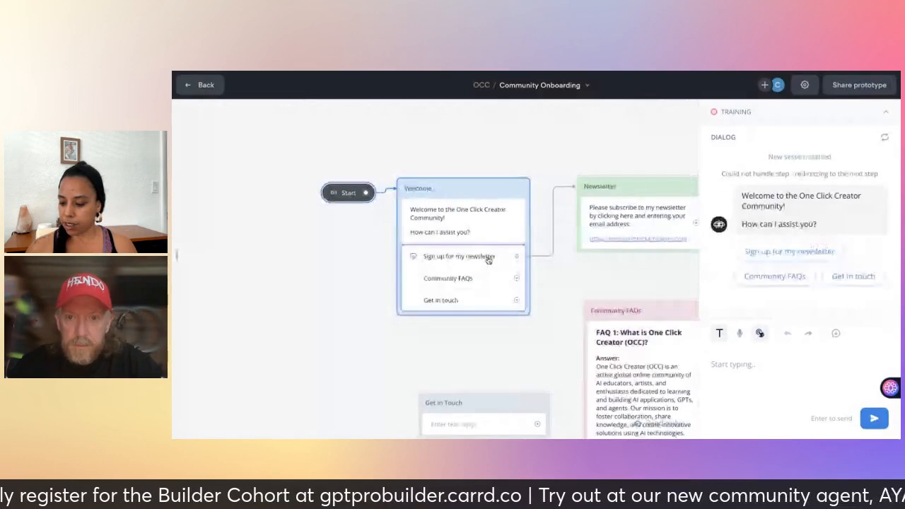
Choose 'Sign up for my newsletter' in the test chat, check the reply and link, then exit.
click(749, 253)
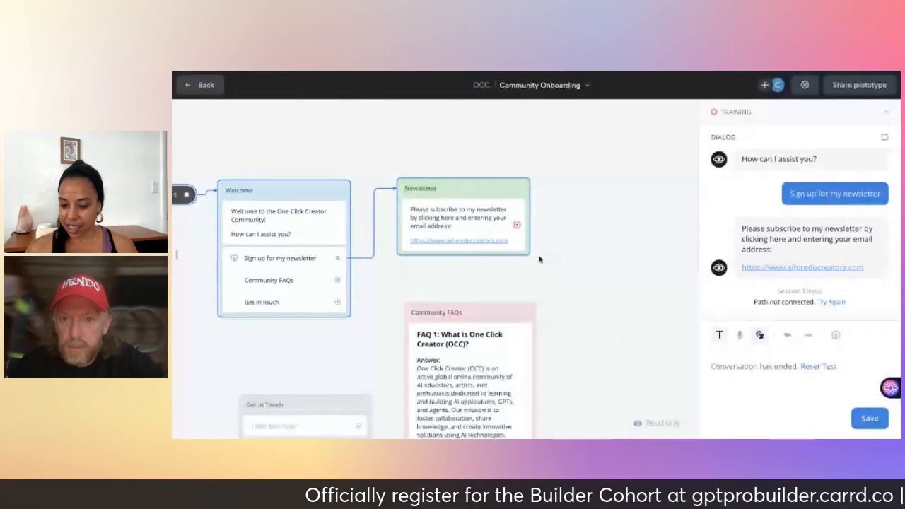
scroll(544, 258, down, 2)
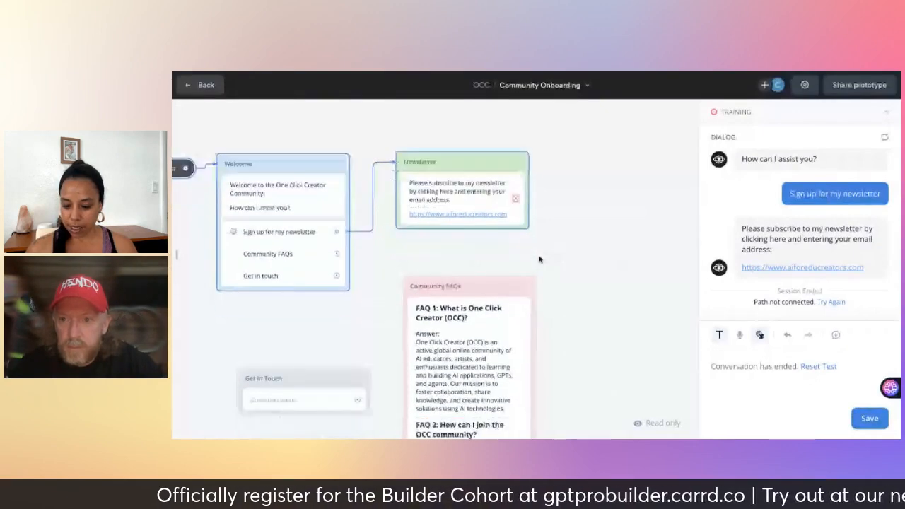
scroll(540, 259, down, 5)
scroll(539, 260, up, 4)
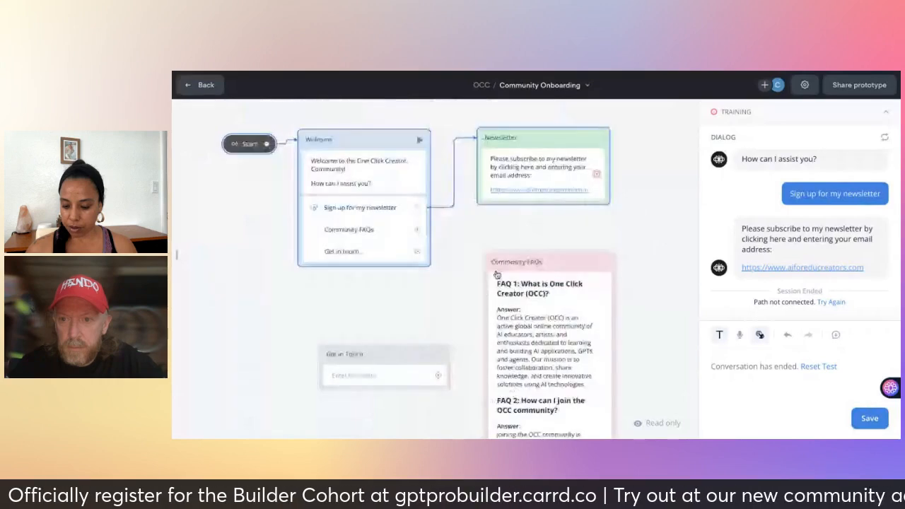
key(Escape)
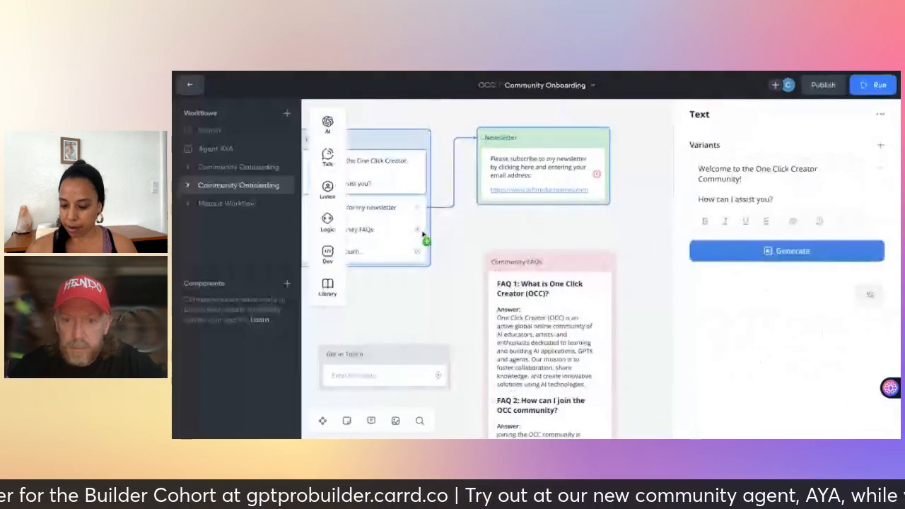
Drag Welcome's Community FAQs option port onto the pink Community FAQs block.
click(473, 261)
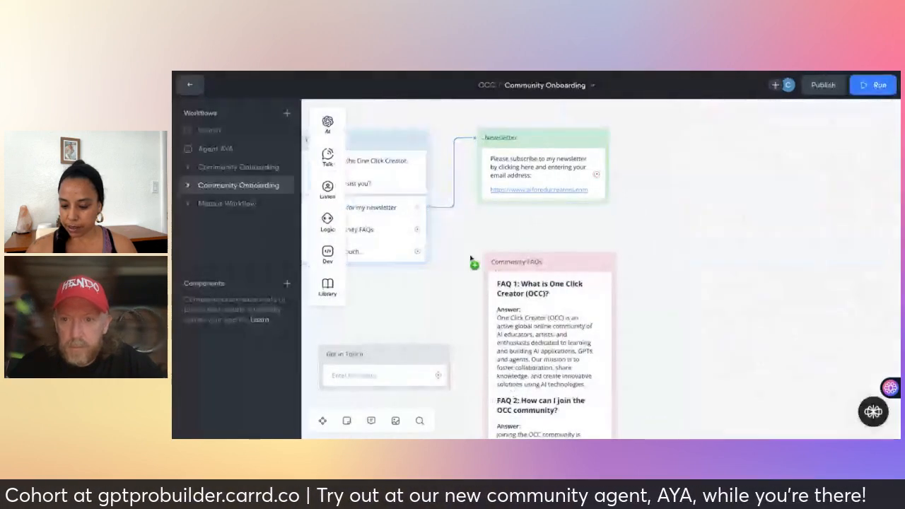
scroll(474, 261, left, 1)
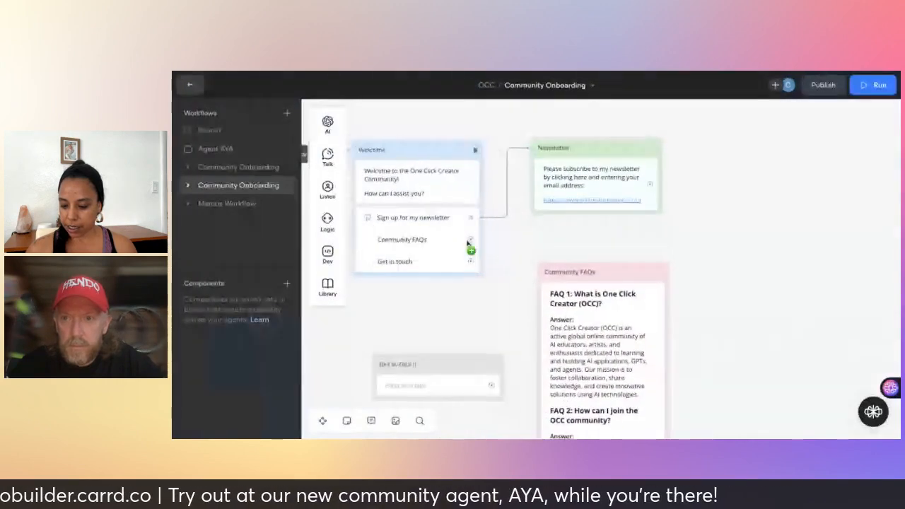
drag(471, 240, 577, 282)
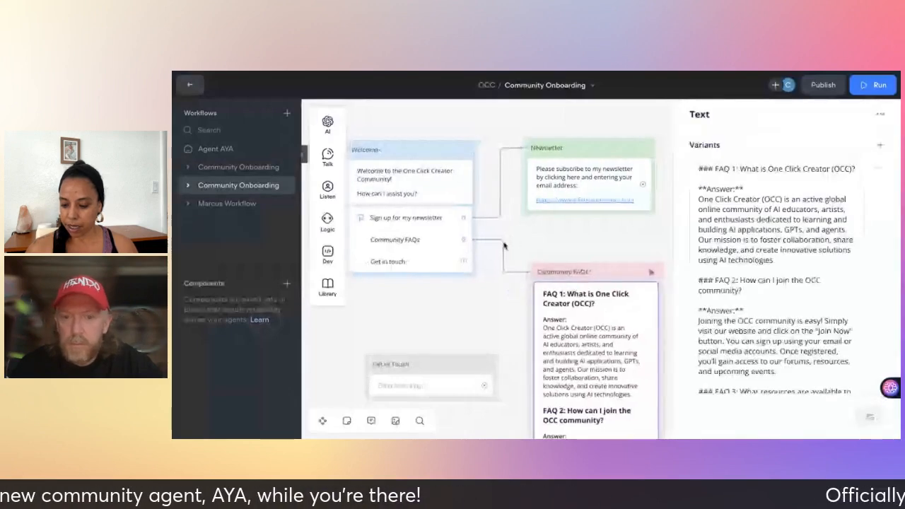
scroll(504, 246, left, 1)
scroll(504, 246, down, 1)
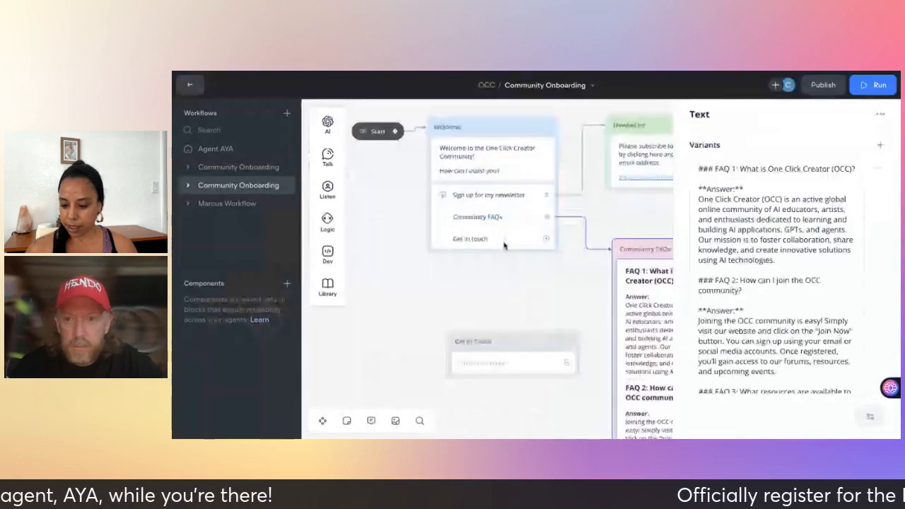
scroll(504, 245, right, 1)
scroll(504, 245, down, 1)
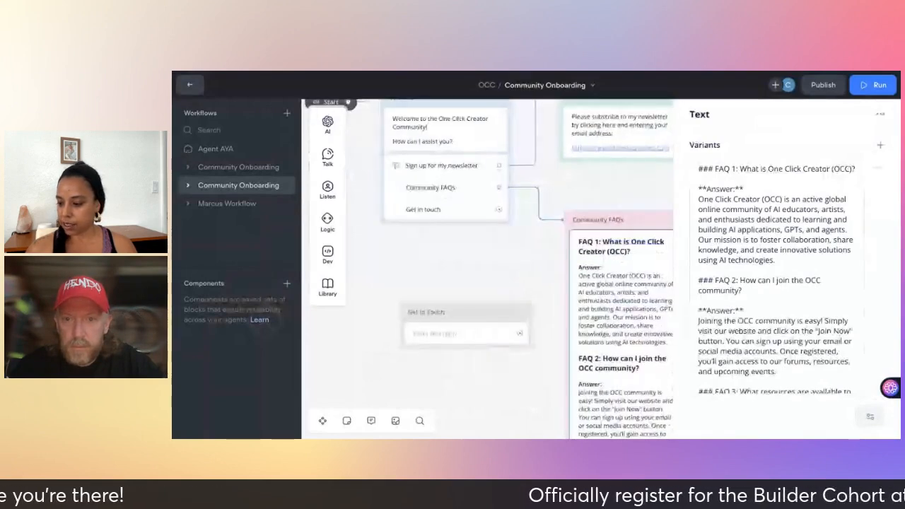
scroll(388, 182, up, 1)
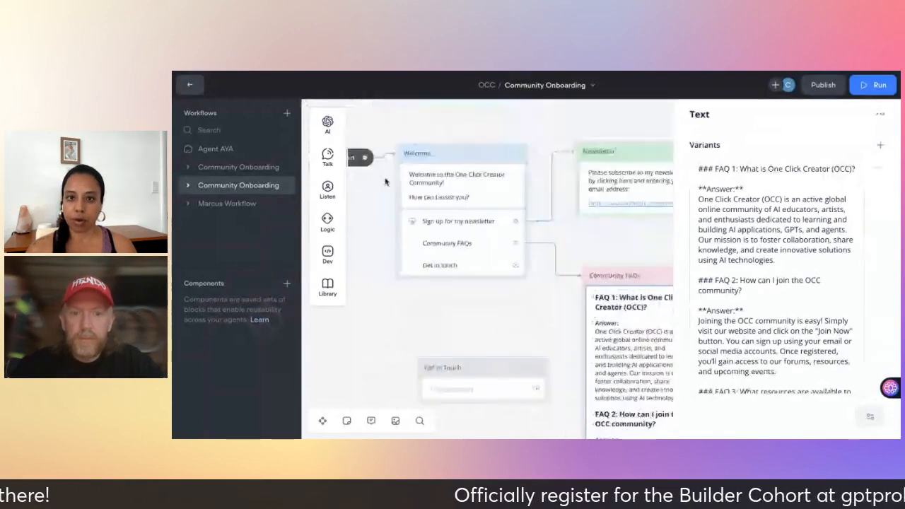
Run a test chat showing the Agent AYA welcome, then switch back to Community Onboarding.
click(874, 93)
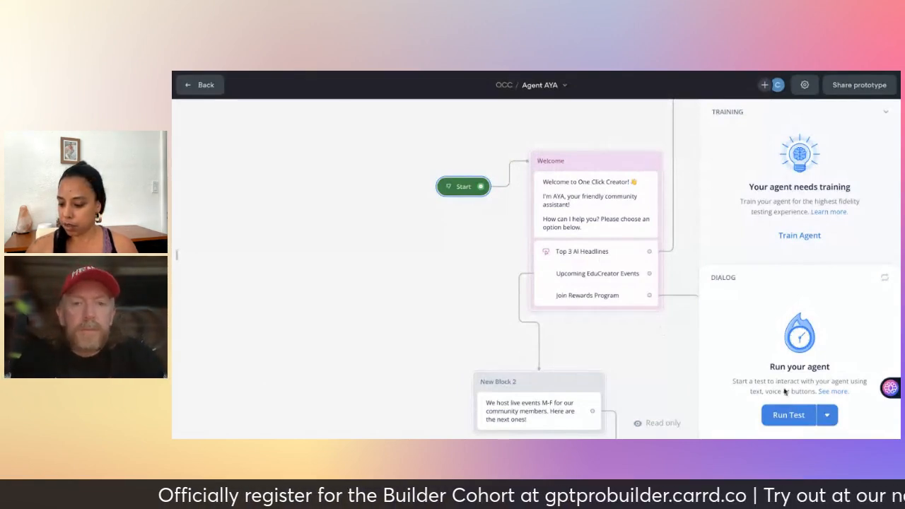
click(788, 416)
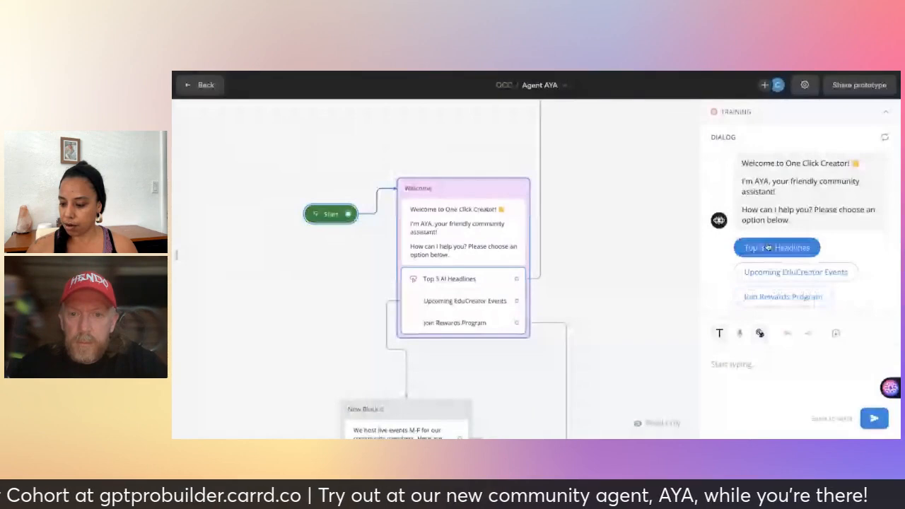
scroll(744, 275, up, 1)
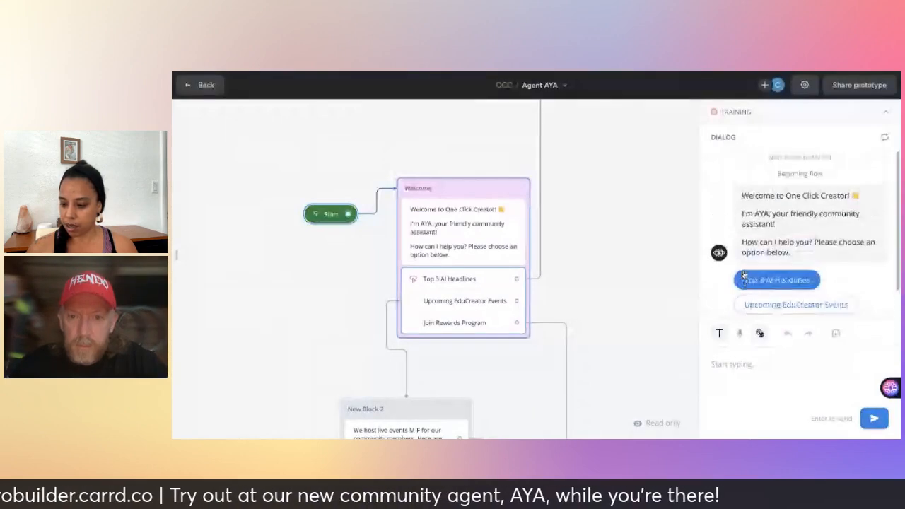
scroll(767, 222, down, 1)
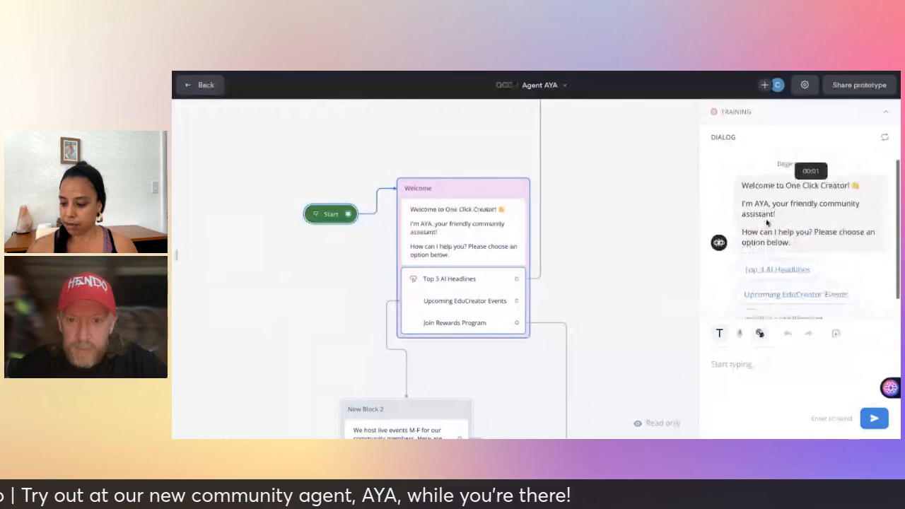
scroll(767, 223, up, 1)
scroll(615, 209, up, 1)
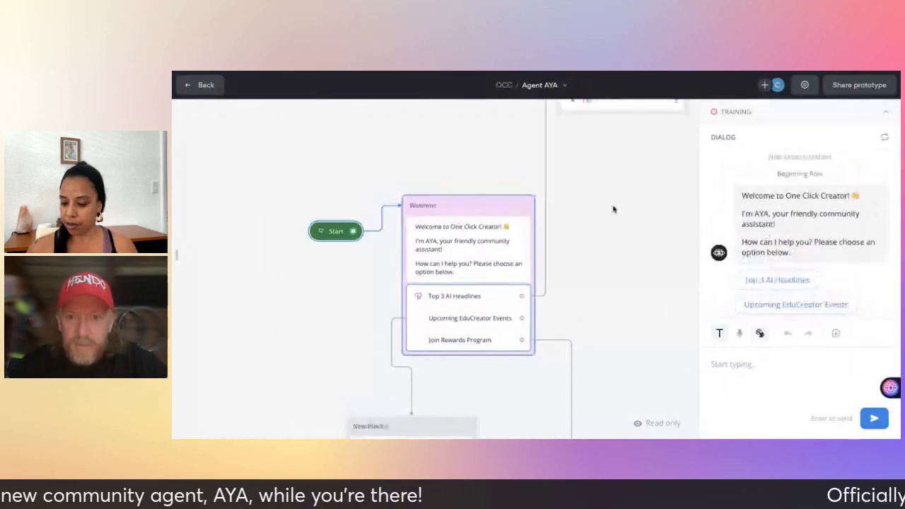
scroll(614, 210, down, 1)
scroll(614, 209, up, 2)
scroll(614, 209, right, 1)
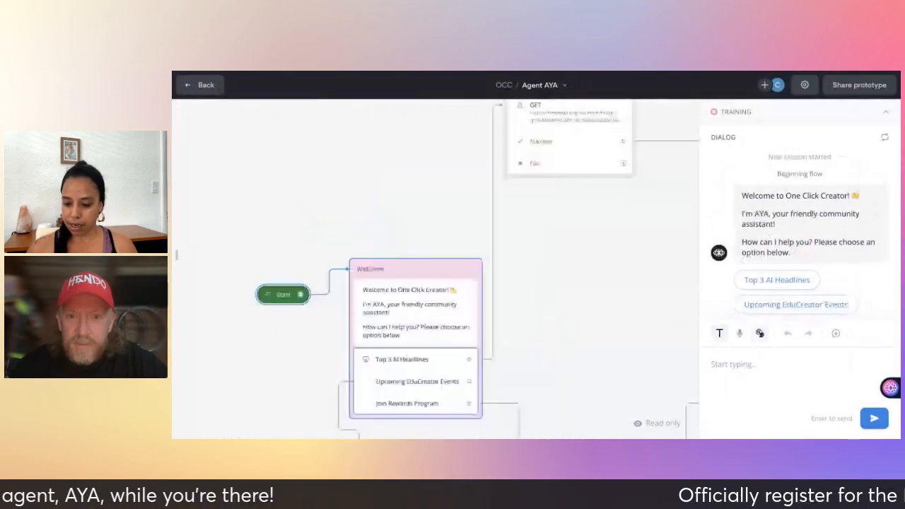
scroll(614, 209, down, 1)
scroll(614, 210, left, 1)
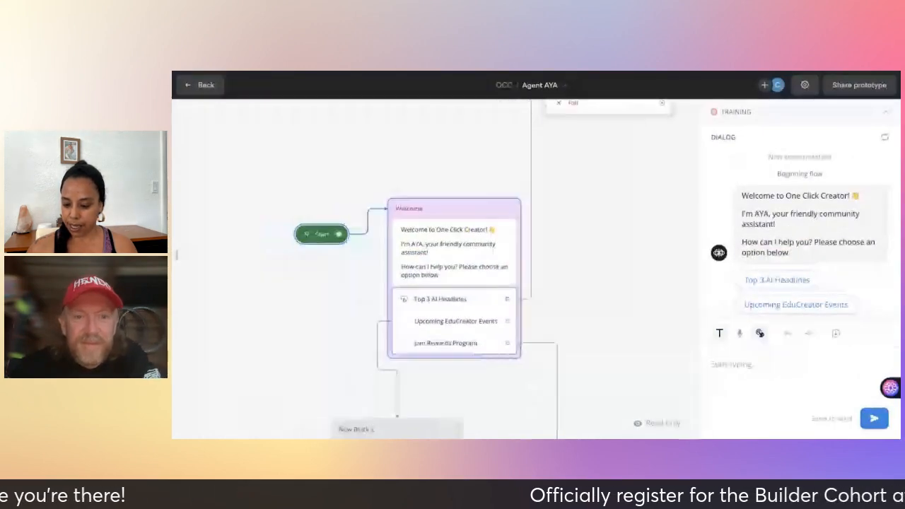
click(555, 87)
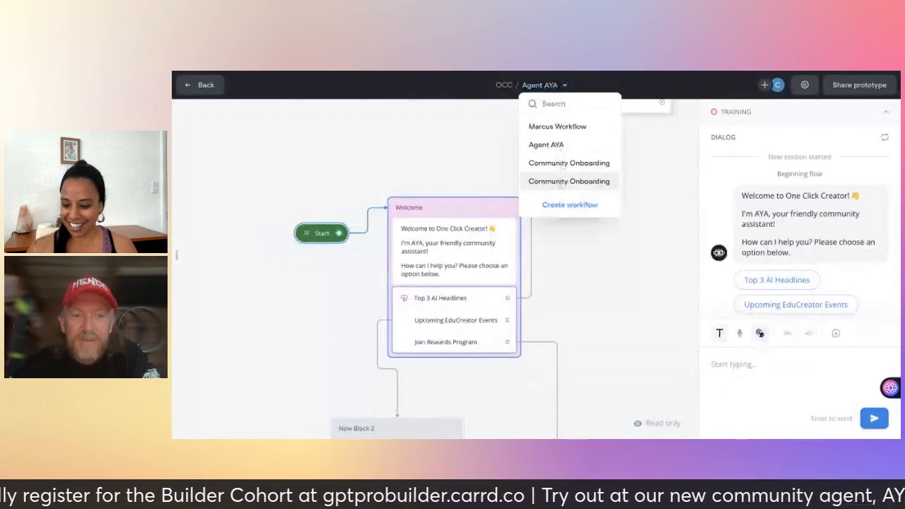
click(562, 183)
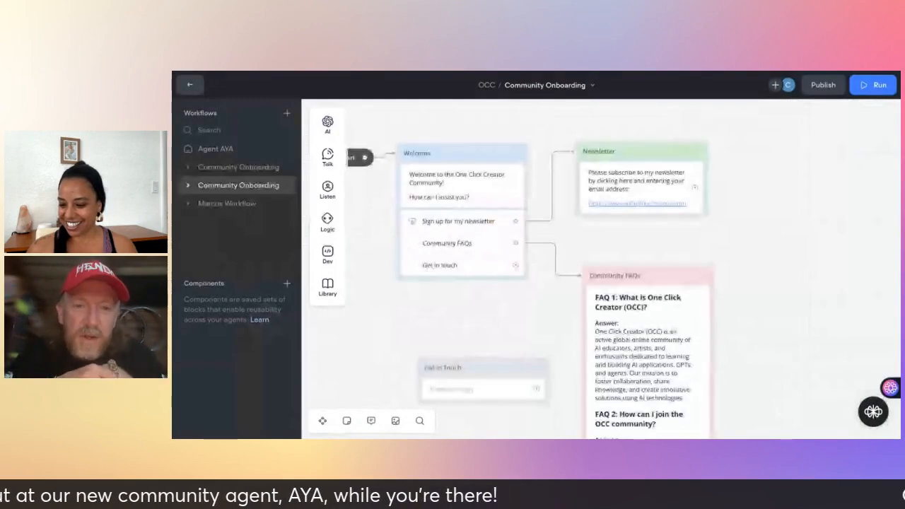
Link Welcome's 'Get in touch' option to the Get in Touch block and open its reply text.
scroll(774, 269, down, 1)
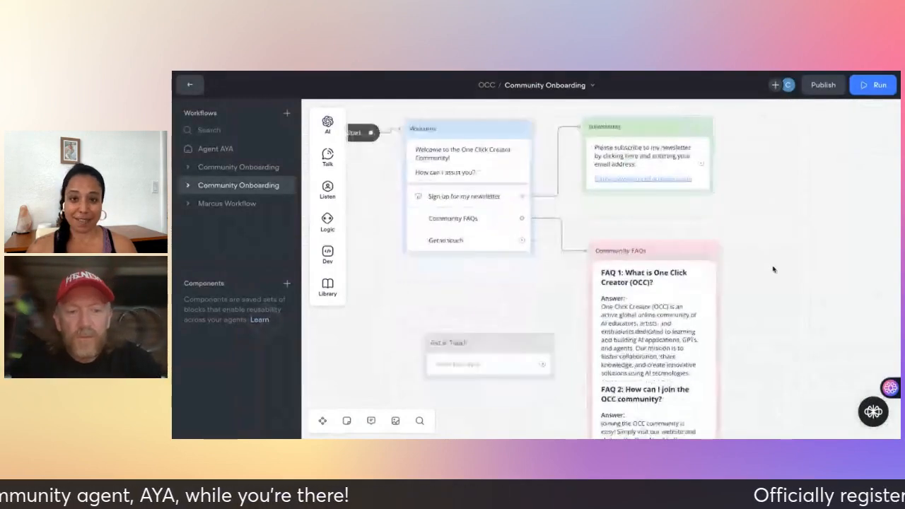
scroll(774, 270, down, 1)
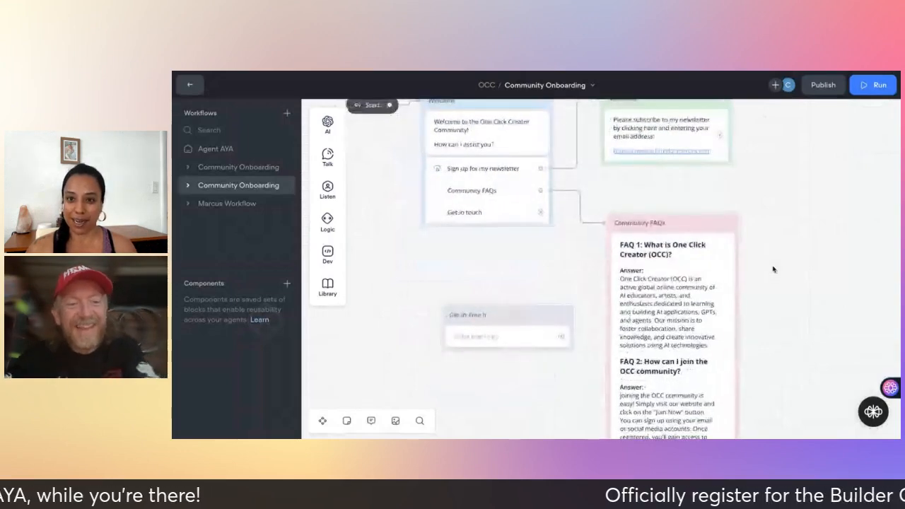
scroll(774, 269, up, 1)
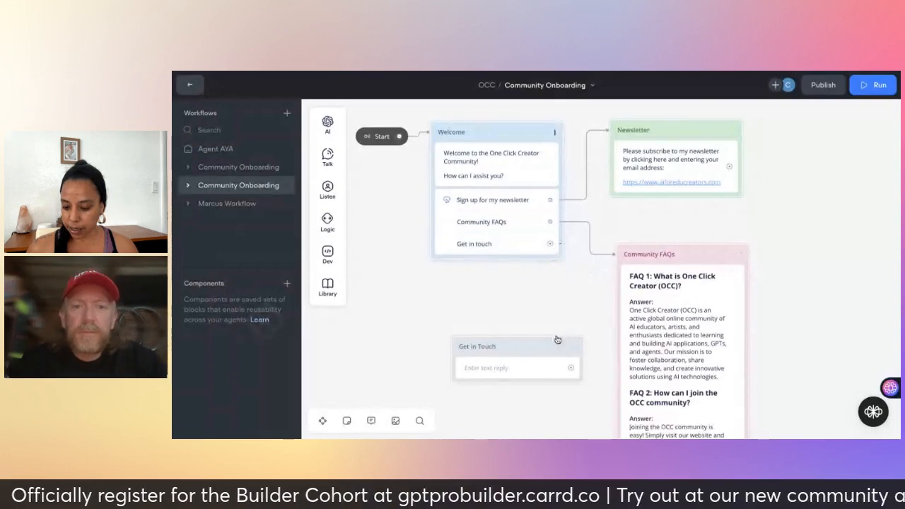
drag(558, 340, 556, 348)
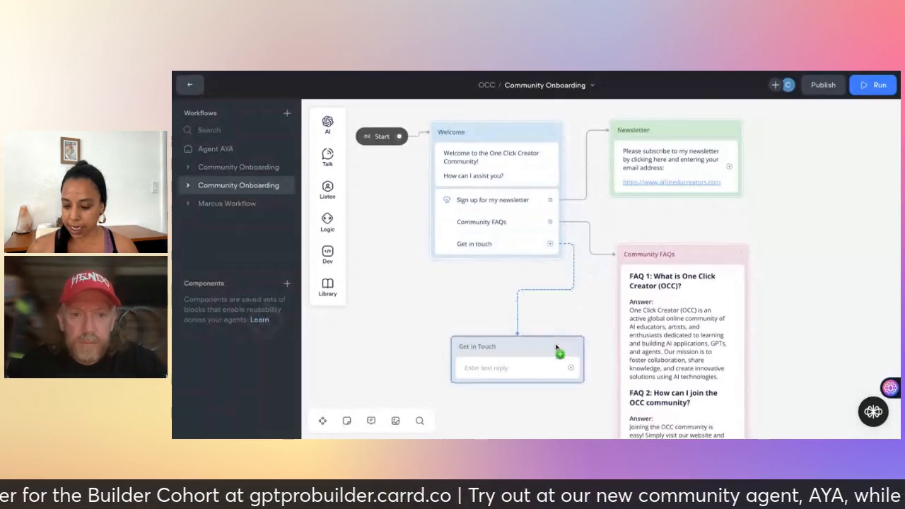
click(556, 350)
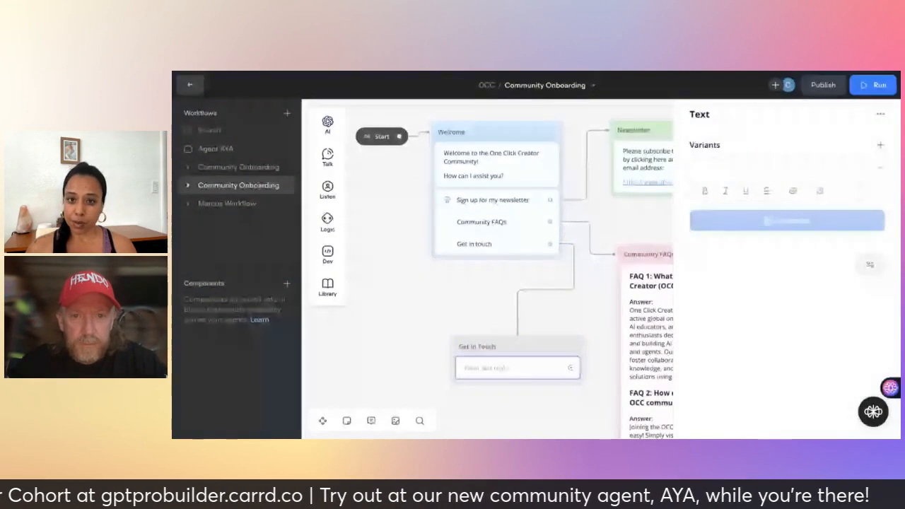
click(720, 168)
Write 'I would love to hear from you! Please dlick this link…' plus a mailto line with the contact's e-mail.
text(I)
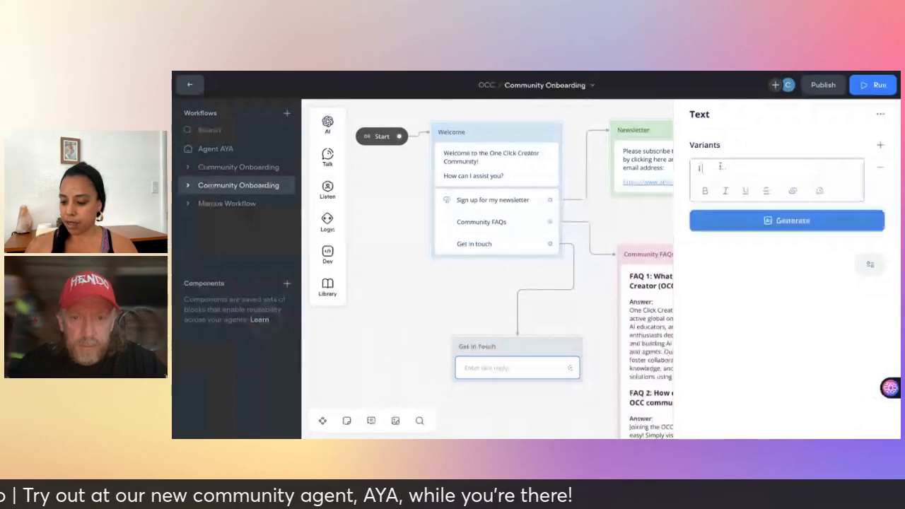
text( would love to hear from)
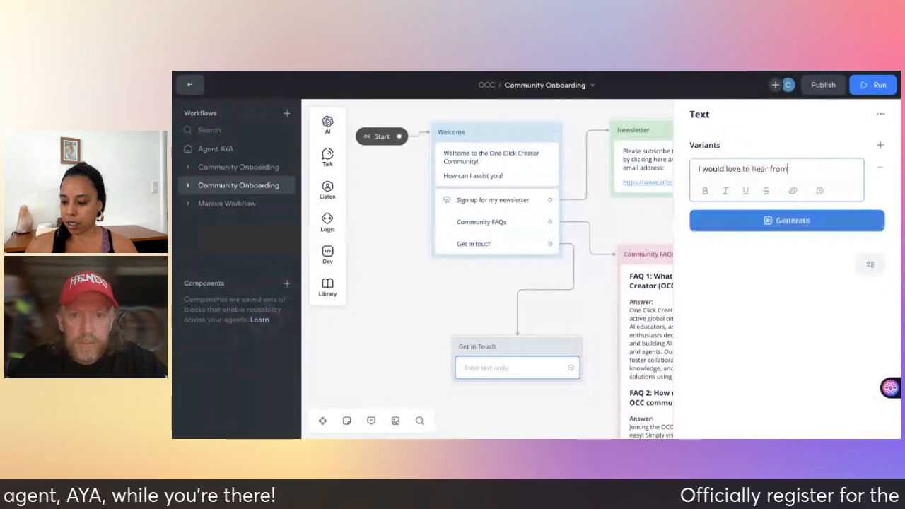
text( you)
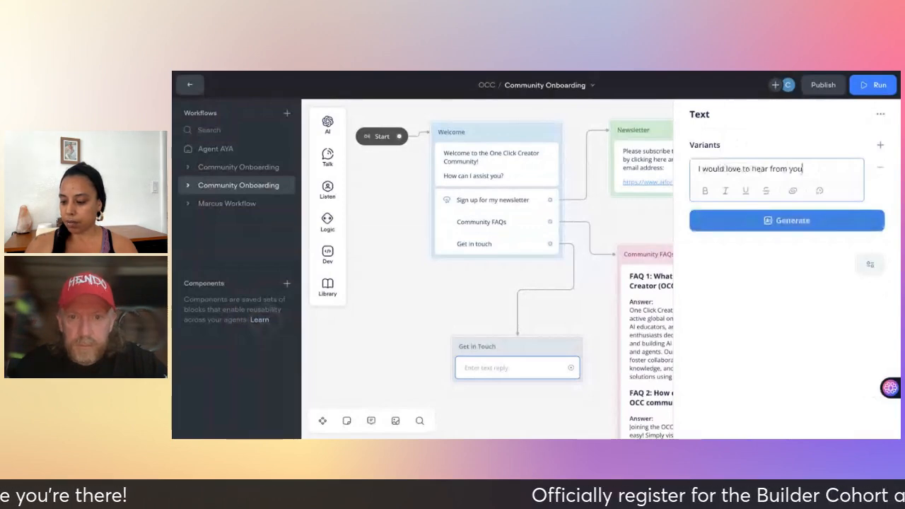
text(! Please)
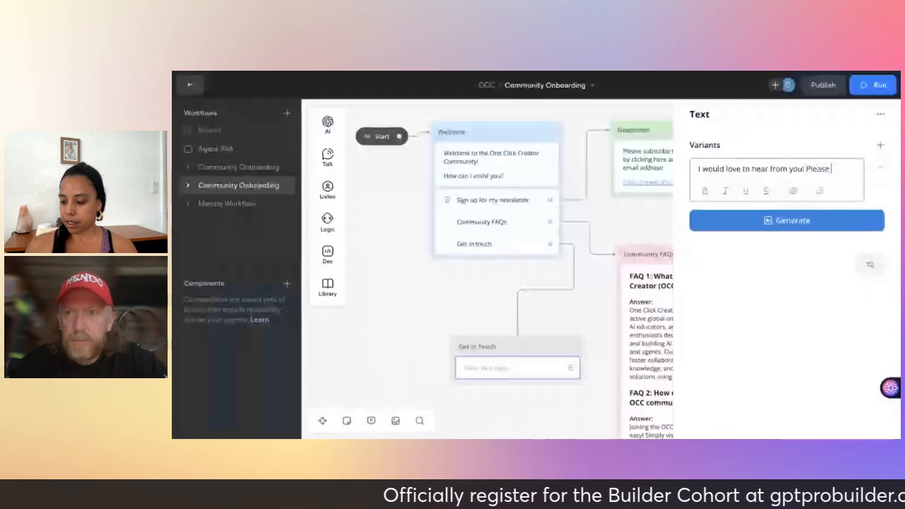
text( dlick this )
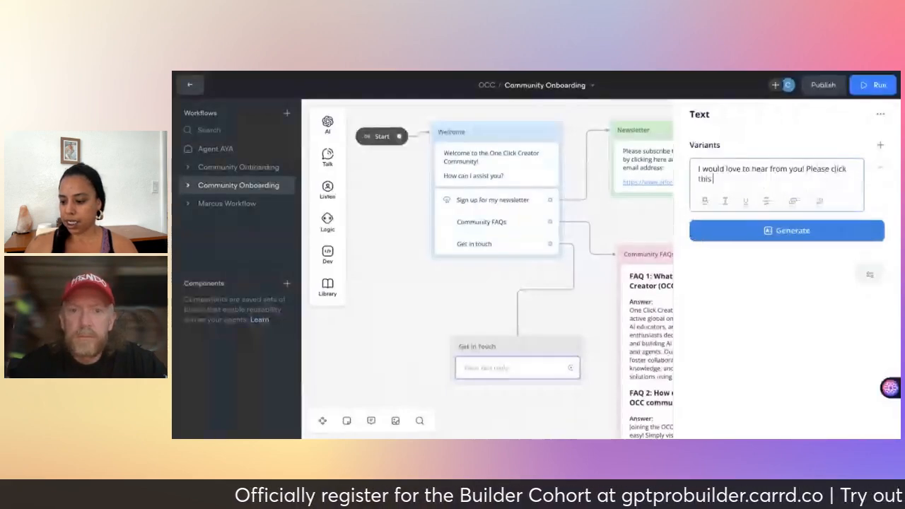
text(link to send me)
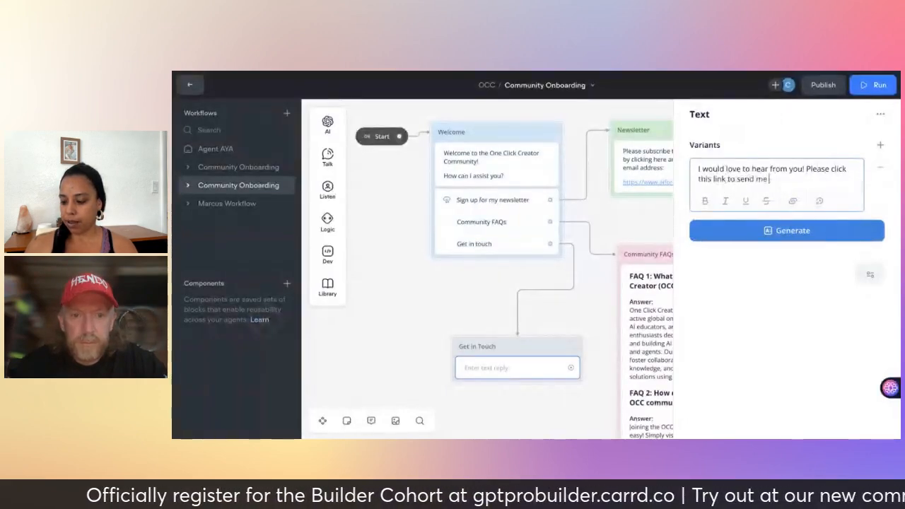
text( an email:)
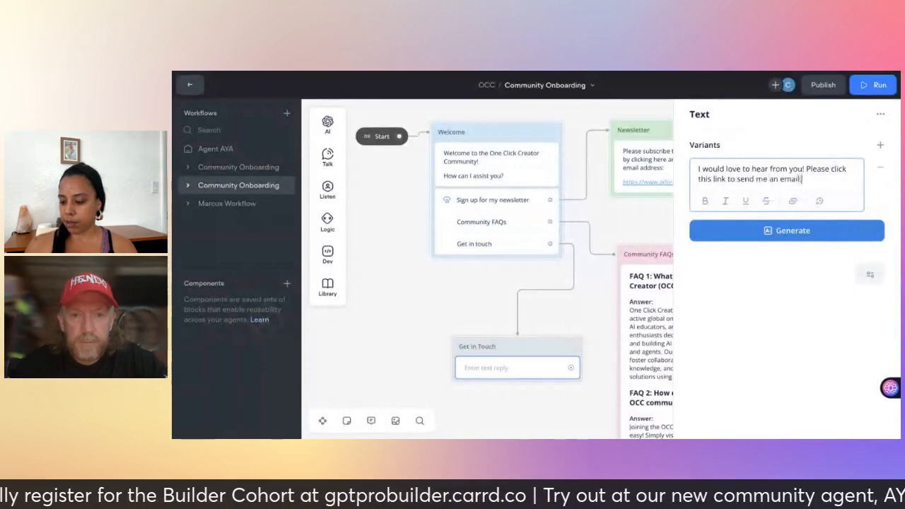
key(Return)
text(mail)
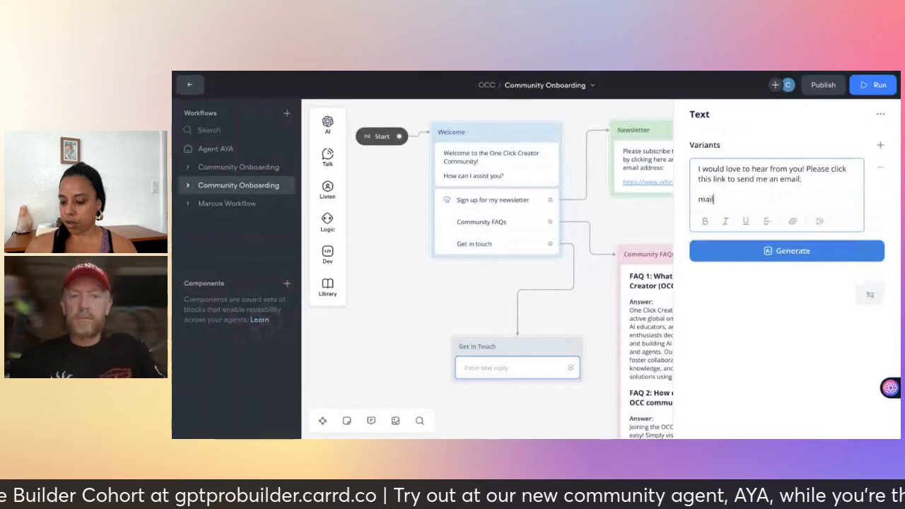
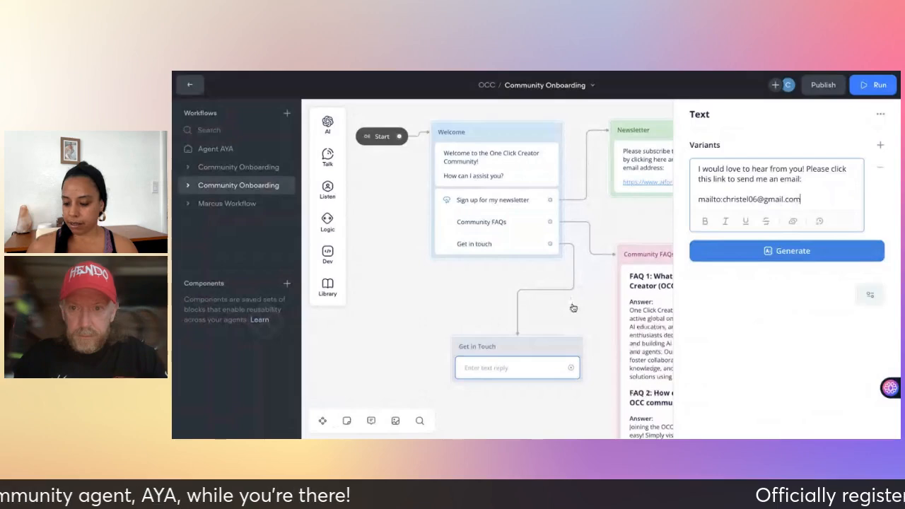
click(574, 308)
scroll(573, 308, down, 2)
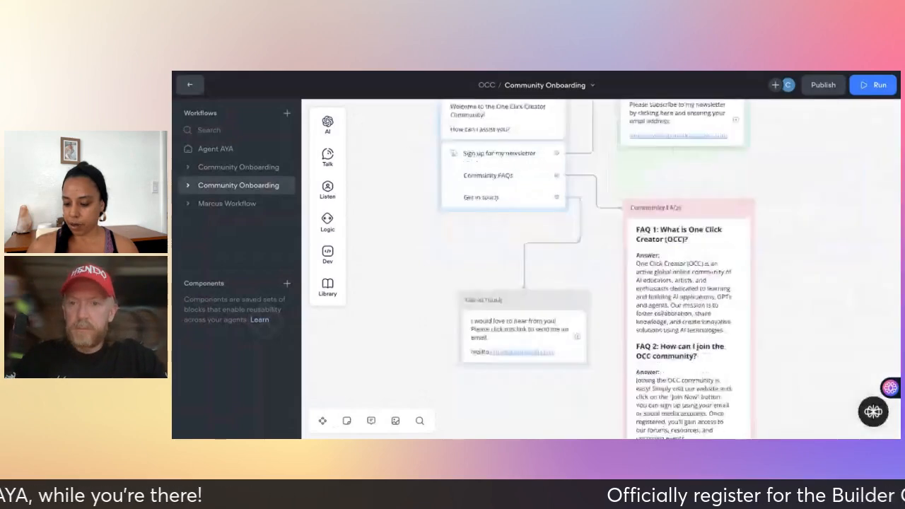
scroll(594, 269, down, 1)
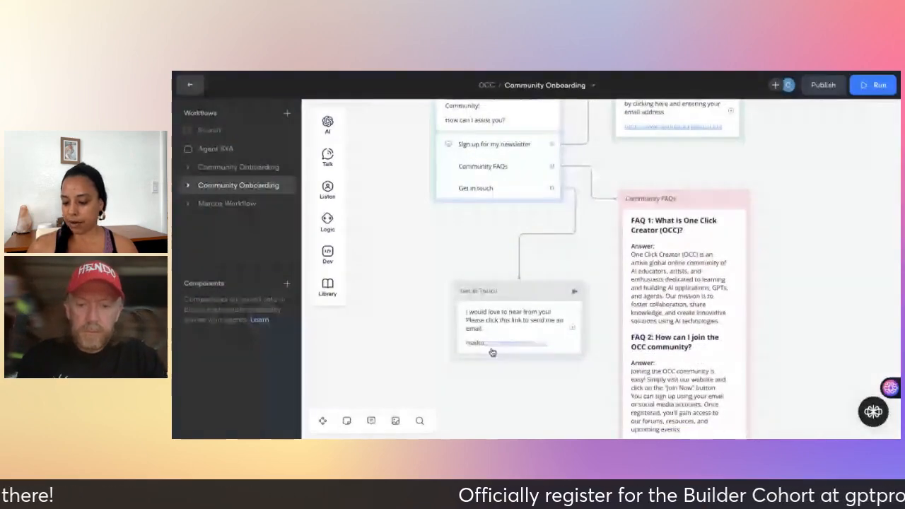
Link the Get in Touch reply's mailto line to a mailto URL for the contact's e-mail address.
click(478, 345)
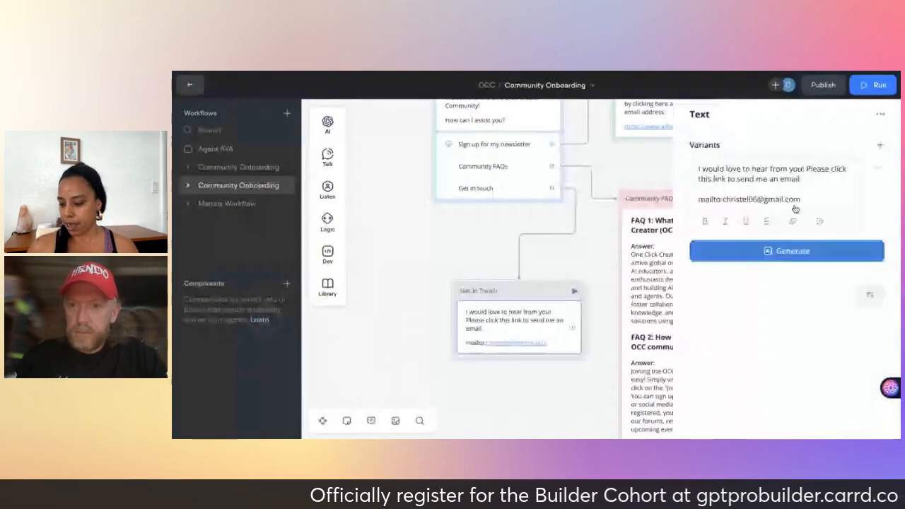
drag(699, 201, 736, 200)
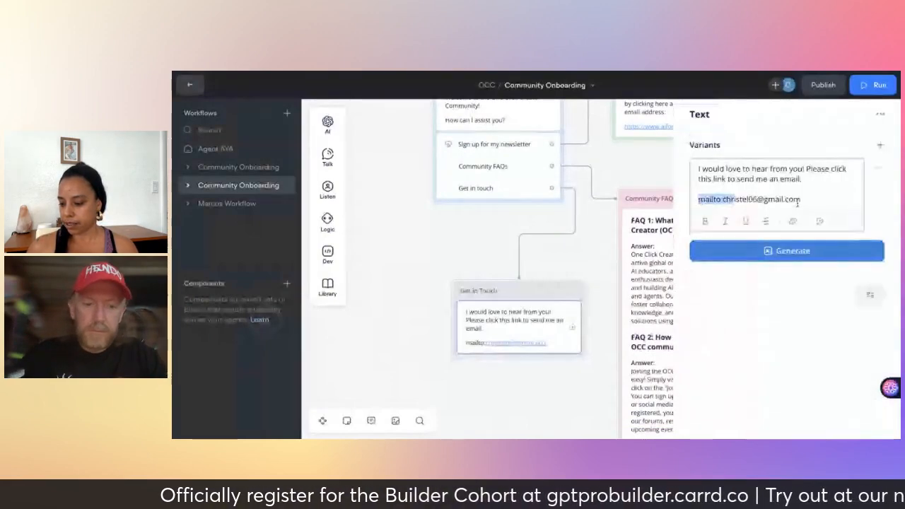
click(814, 201)
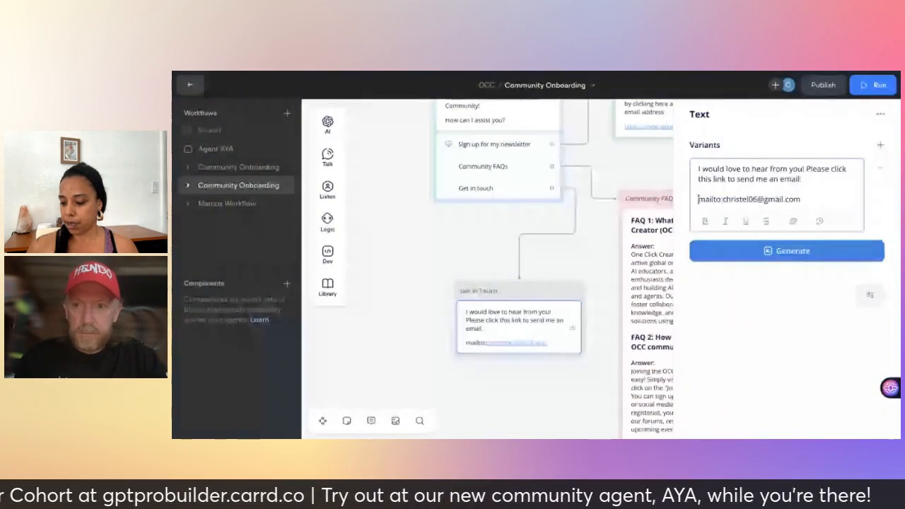
drag(699, 198, 807, 200)
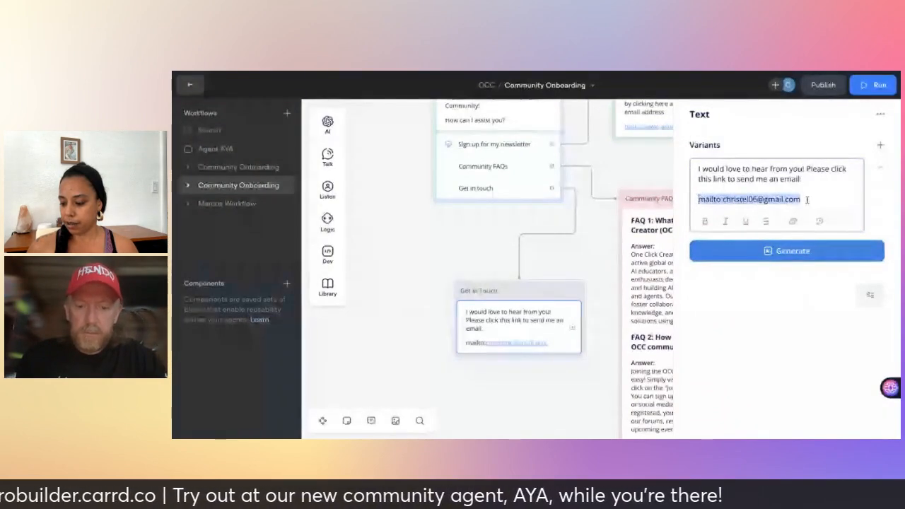
click(794, 223)
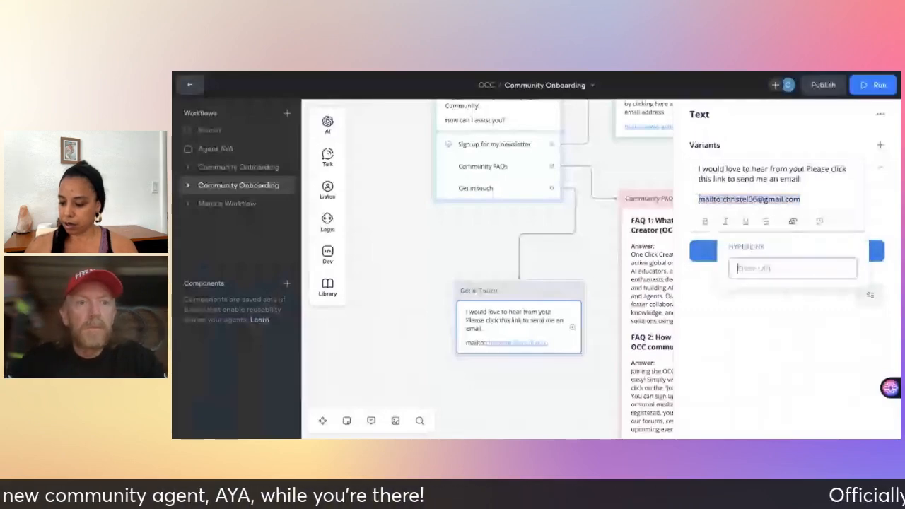
text(https)
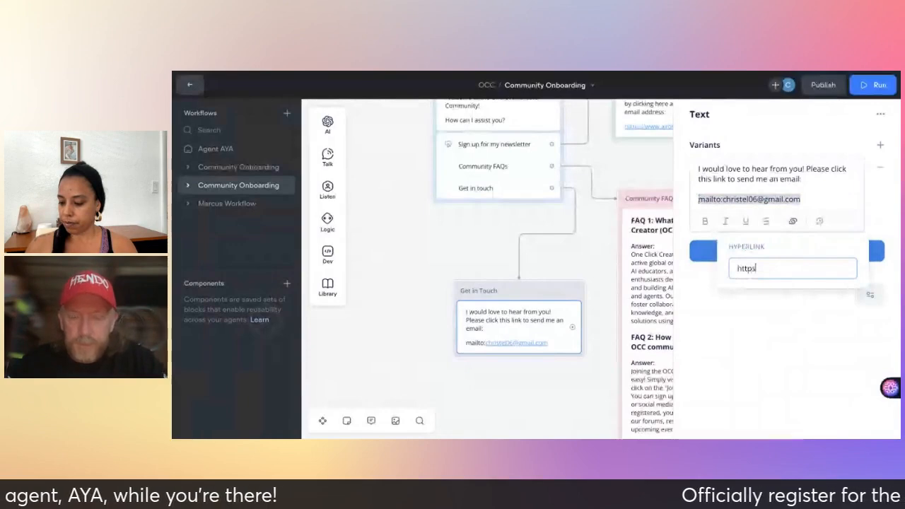
text(://)
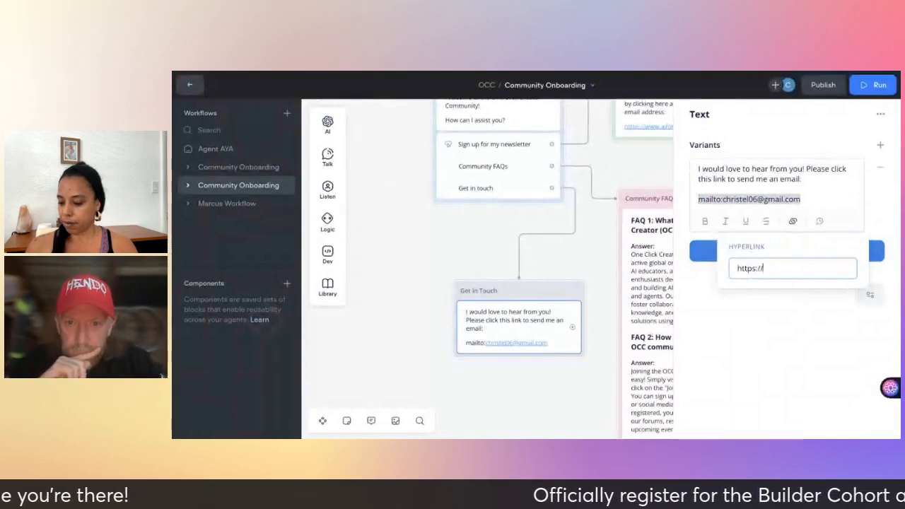
text(mailto)
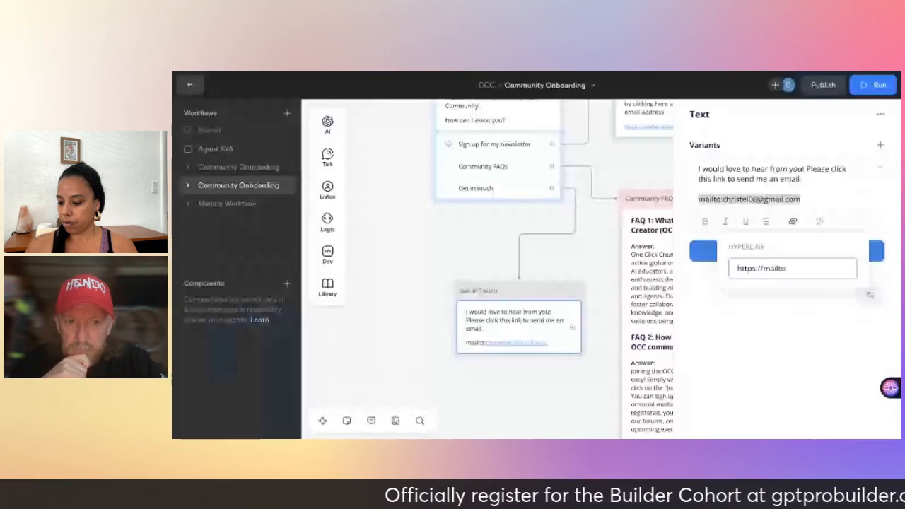
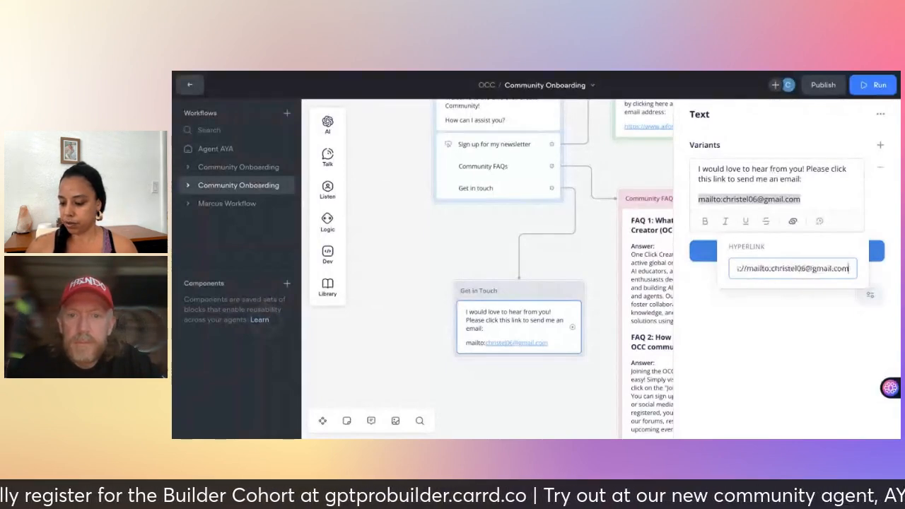
click(577, 384)
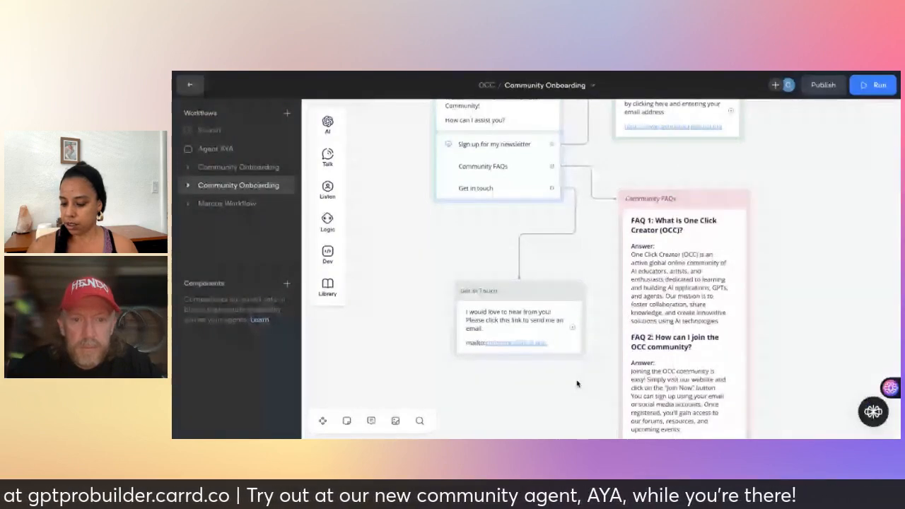
click(532, 321)
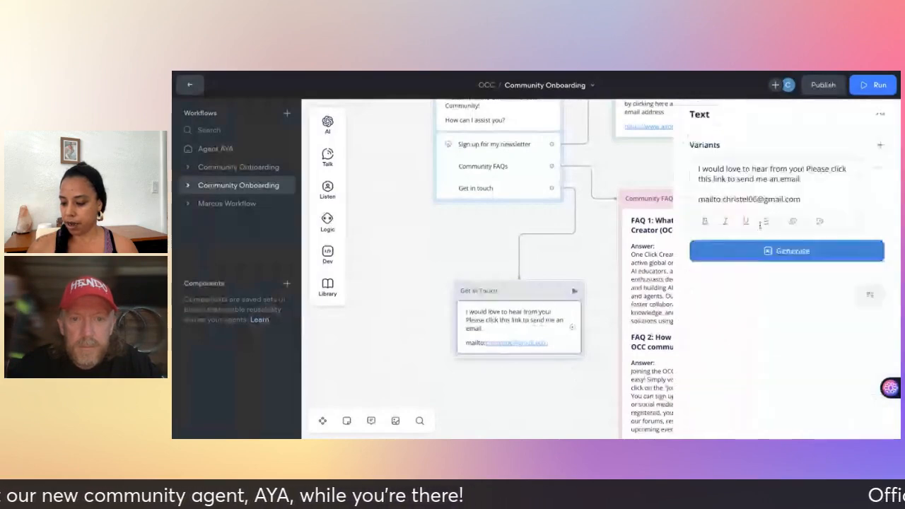
click(602, 256)
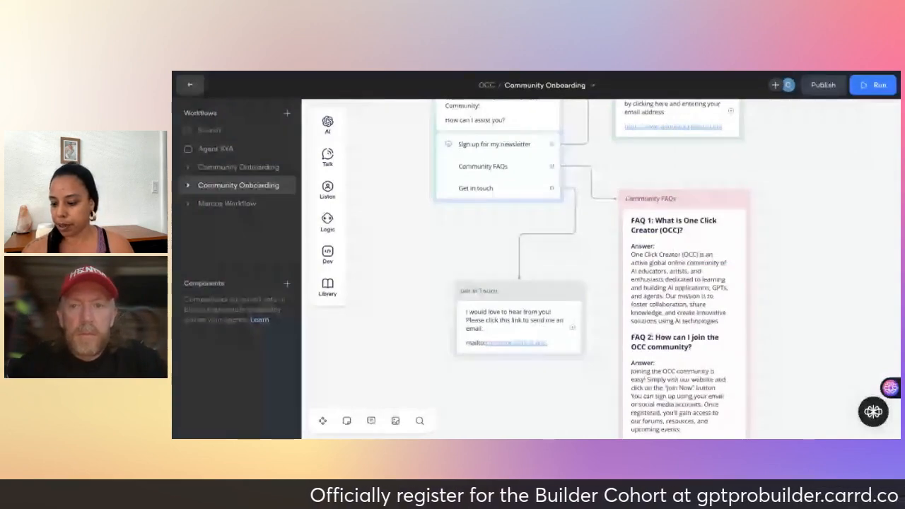
scroll(601, 269, up, 1)
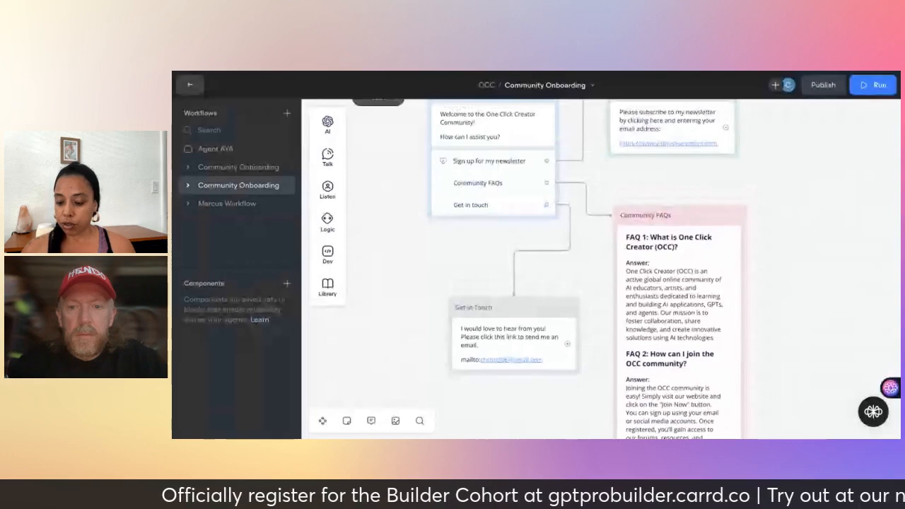
scroll(601, 269, right, 1)
scroll(601, 269, up, 1)
scroll(601, 269, right, 1)
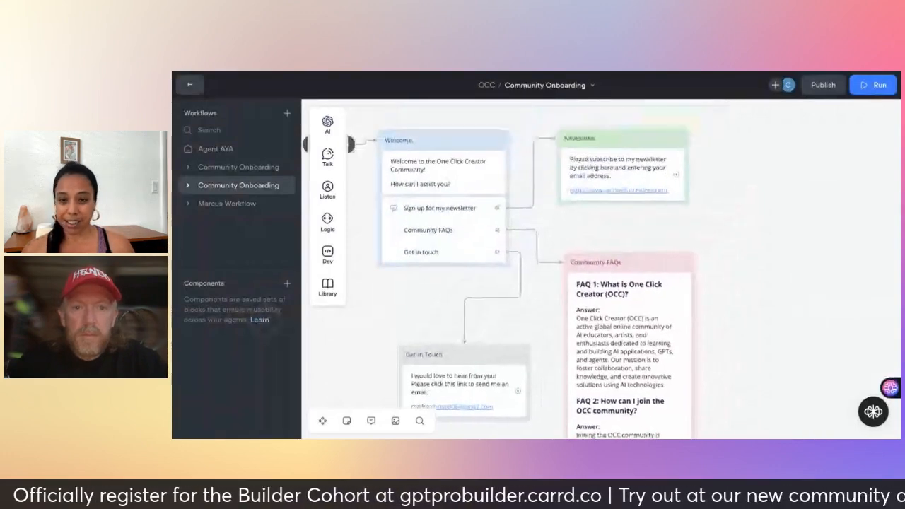
scroll(601, 269, down, 1)
scroll(623, 282, down, 1)
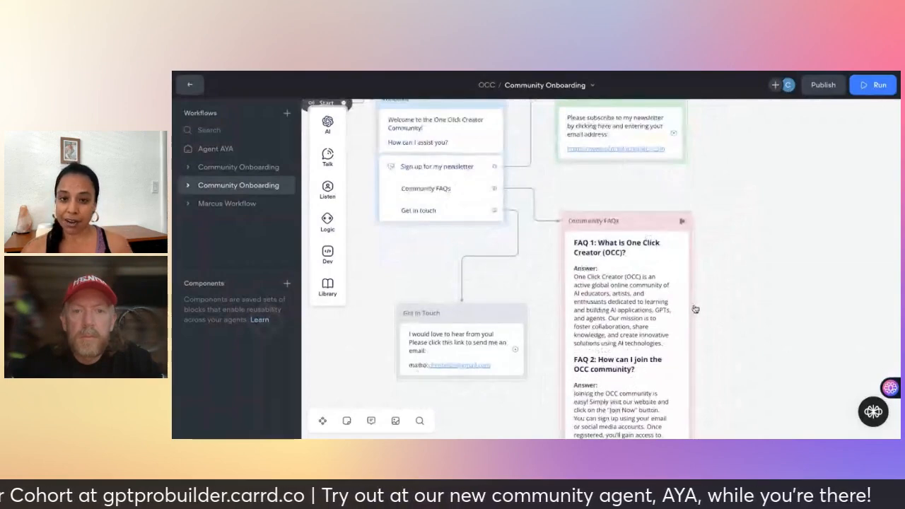
scroll(695, 309, down, 2)
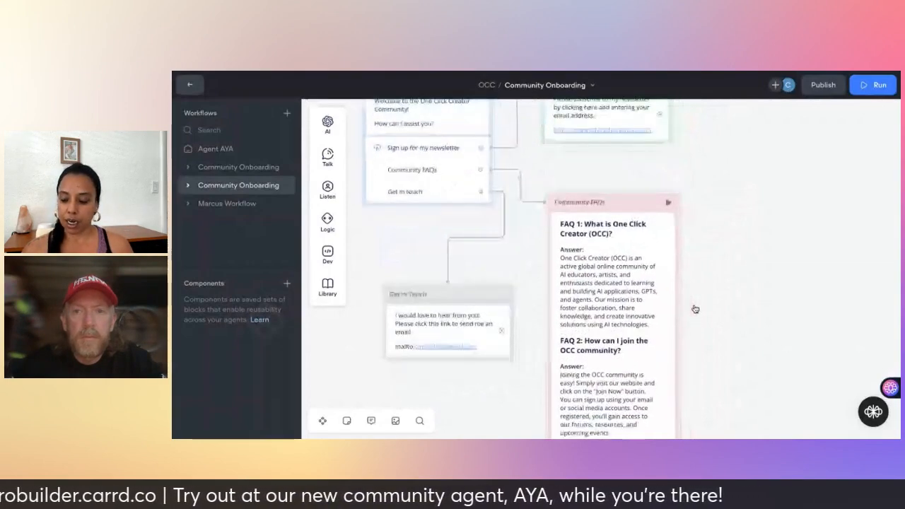
scroll(695, 309, down, 5)
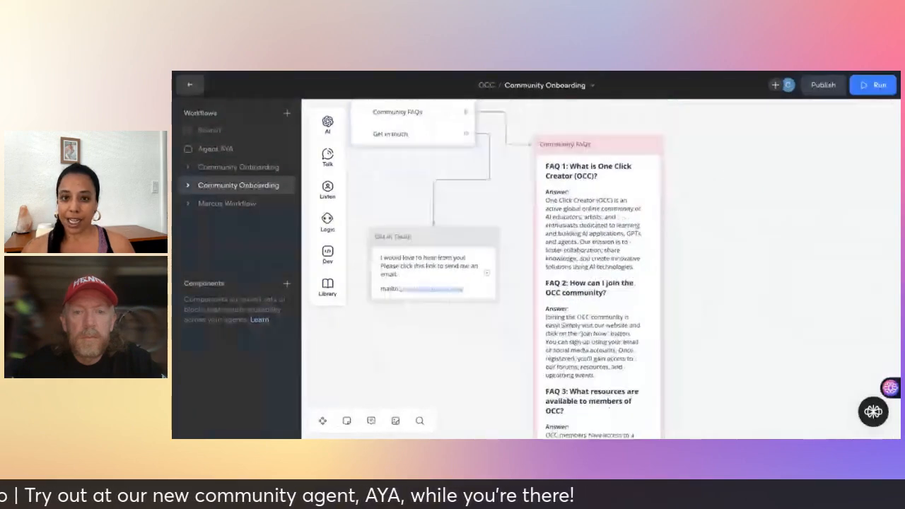
scroll(695, 309, up, 6)
scroll(695, 309, up, 2)
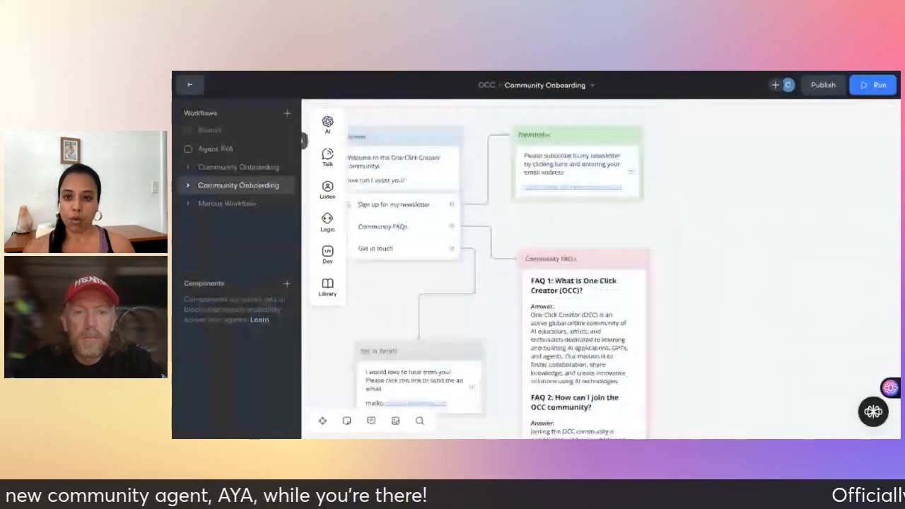
scroll(695, 310, down, 2)
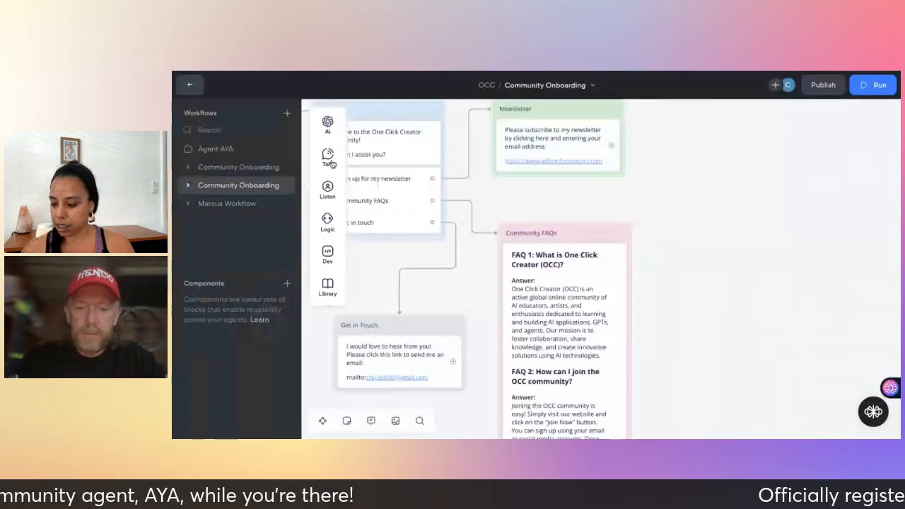
Drop a Text step as New Block 5 reading 'What would you like to do next?'.
mouse_move(328, 157)
drag(380, 155, 750, 192)
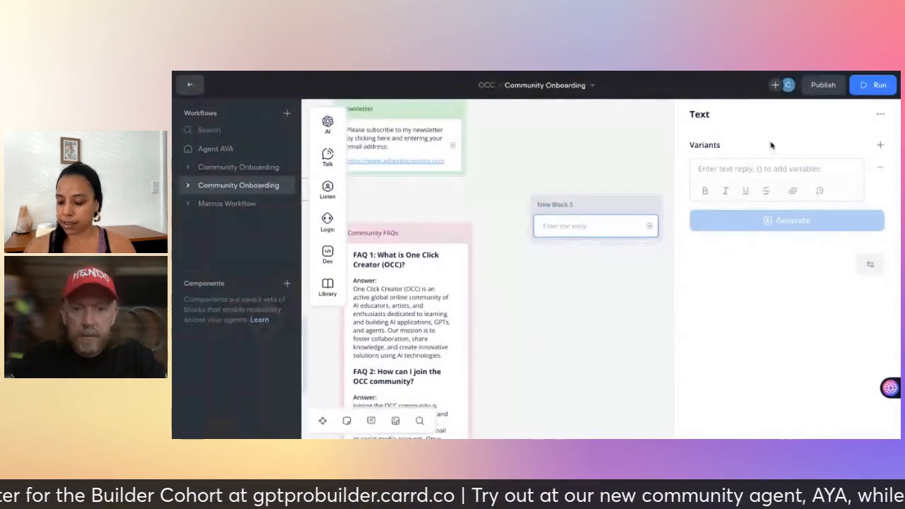
click(759, 168)
text(What w)
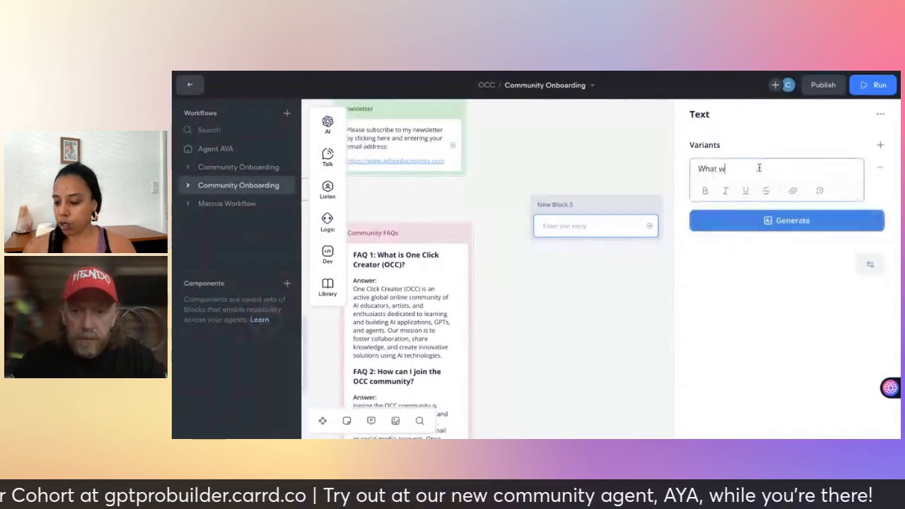
text(ould you like)
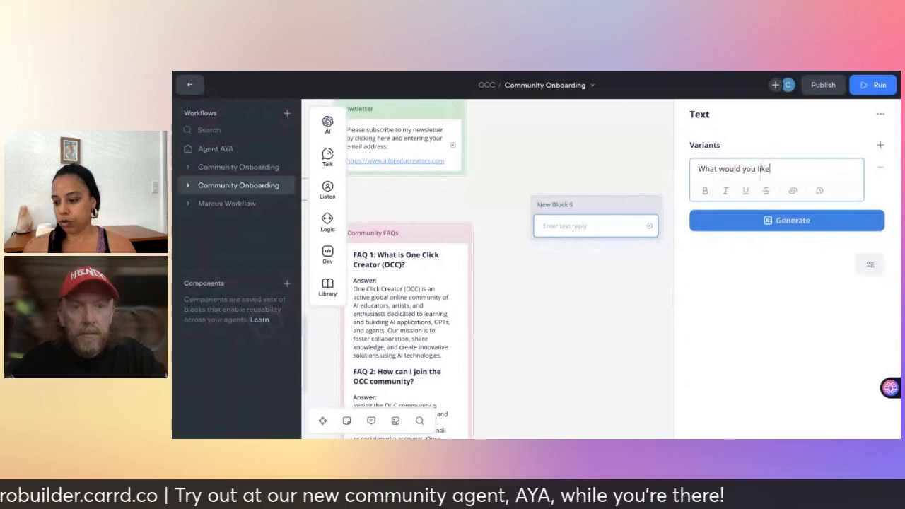
text( to do)
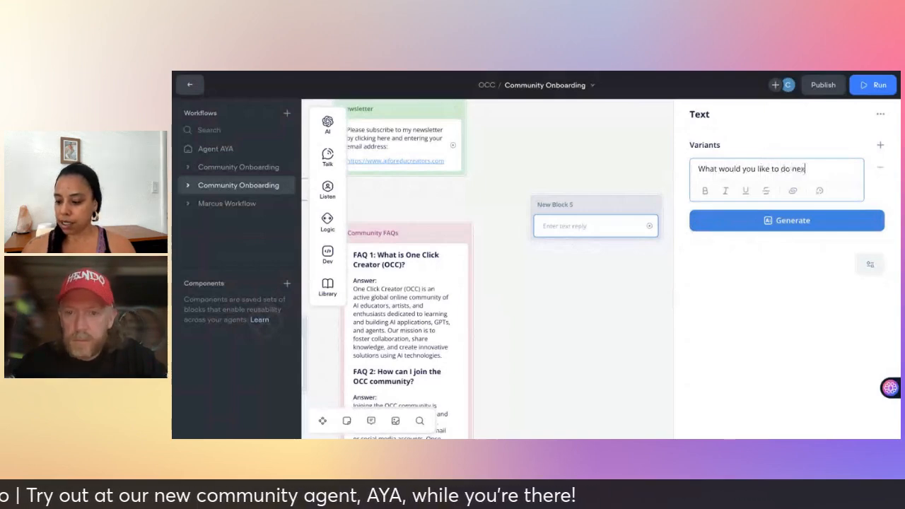
text( next?)
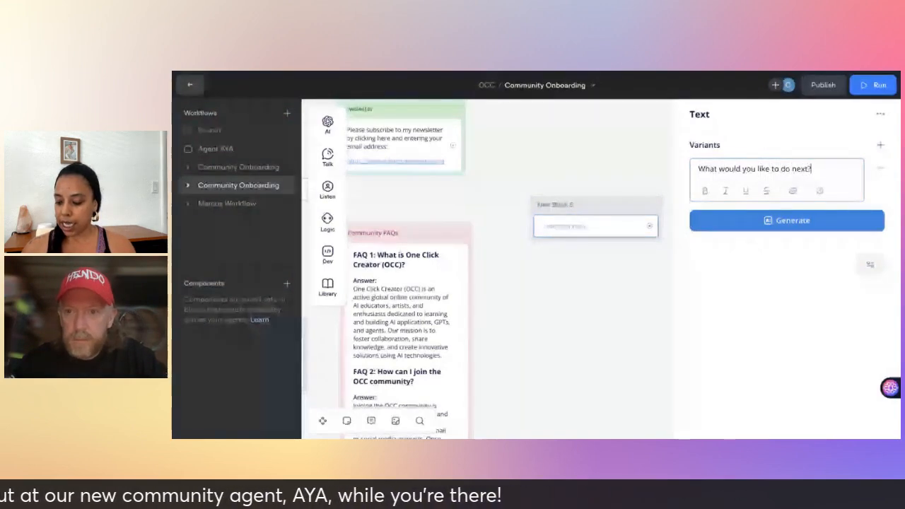
click(609, 324)
scroll(609, 324, down, 1)
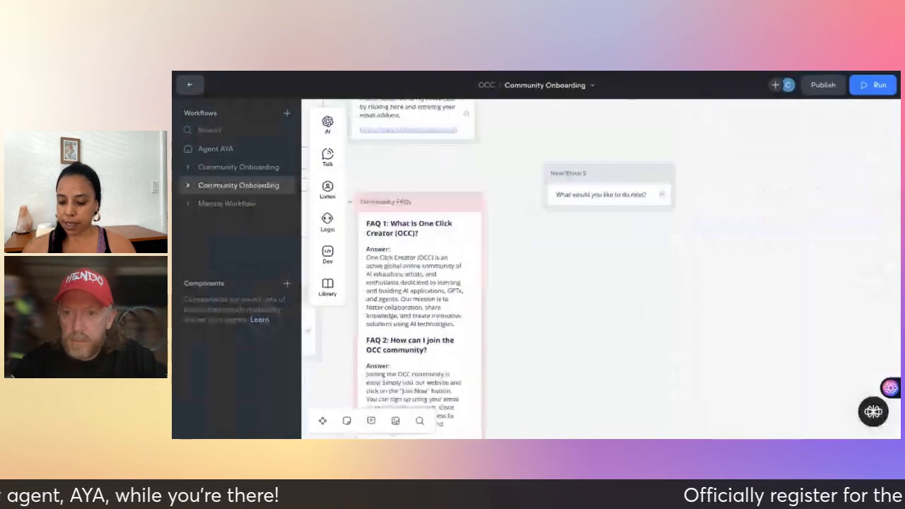
Add Buttons to New Block 5 labelled 'Sign up to newsletter', 'FAQs' and 'Contact me'.
scroll(609, 324, left, 1)
mouse_move(329, 192)
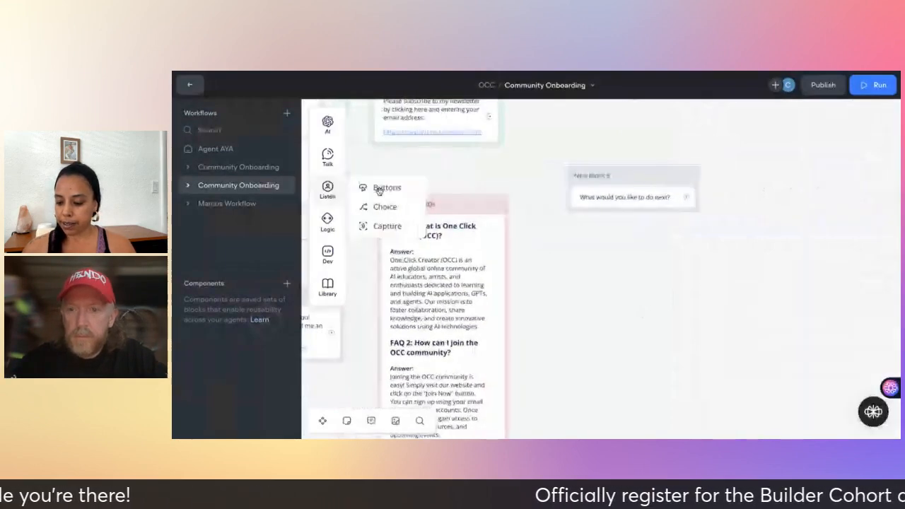
drag(376, 188, 569, 204)
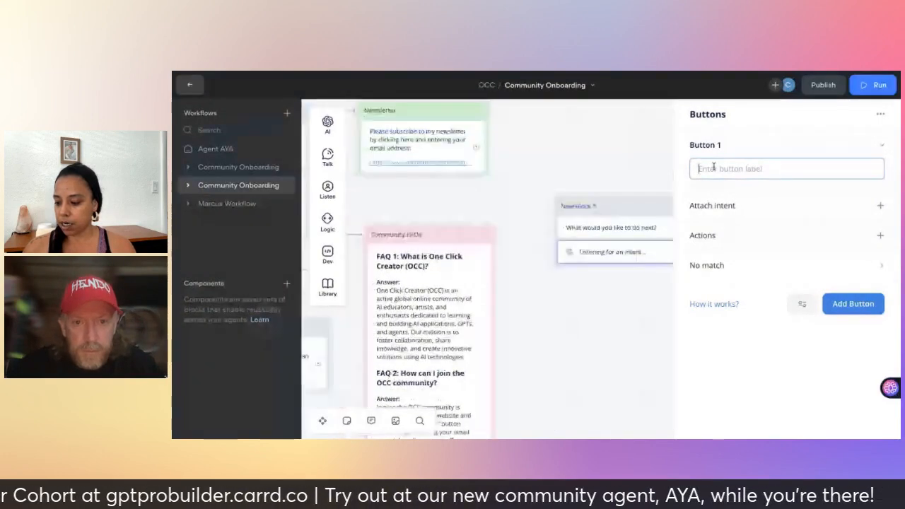
text(Sign up to newsletter)
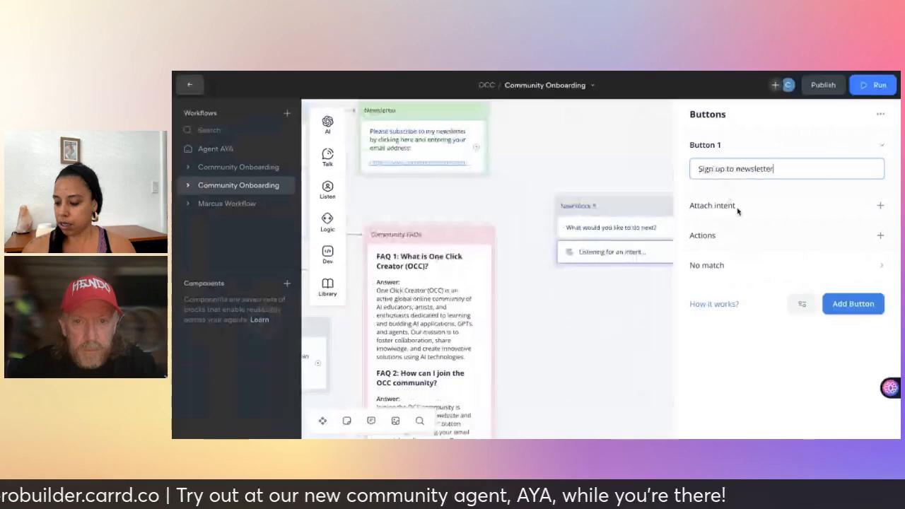
click(849, 304)
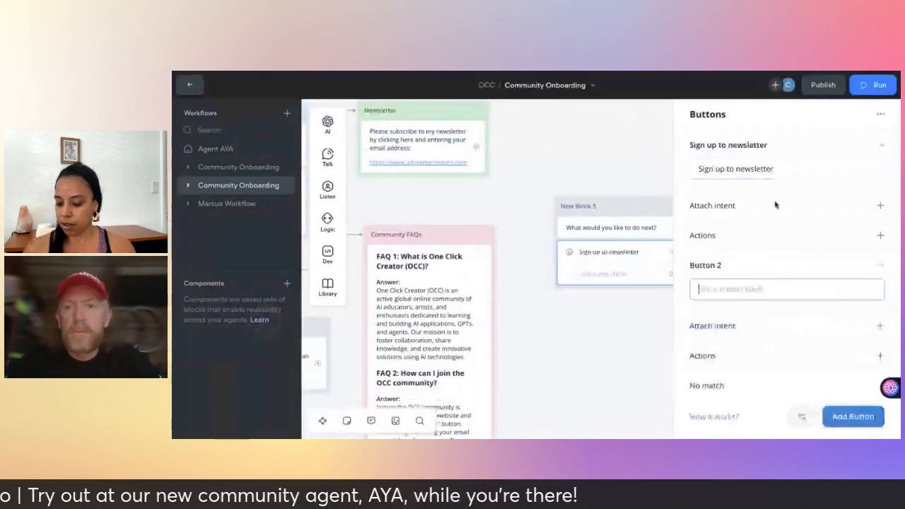
text(FAQ)
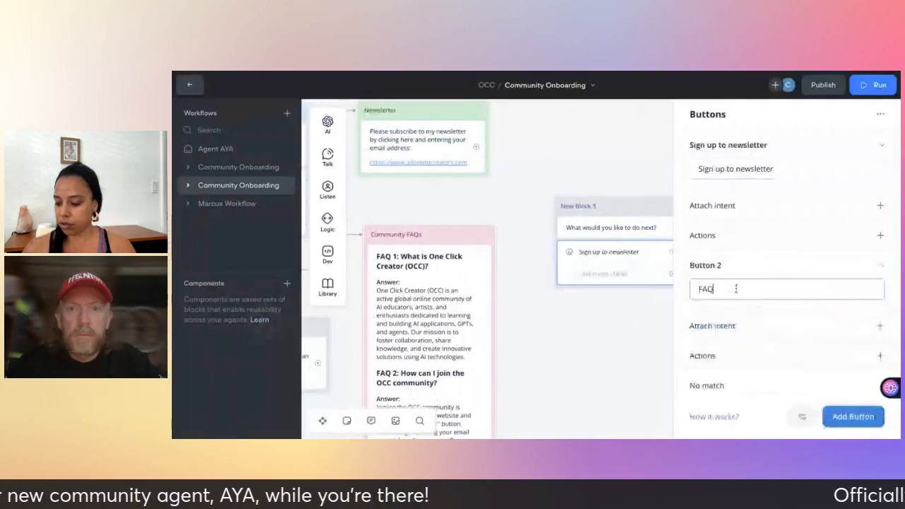
text(s)
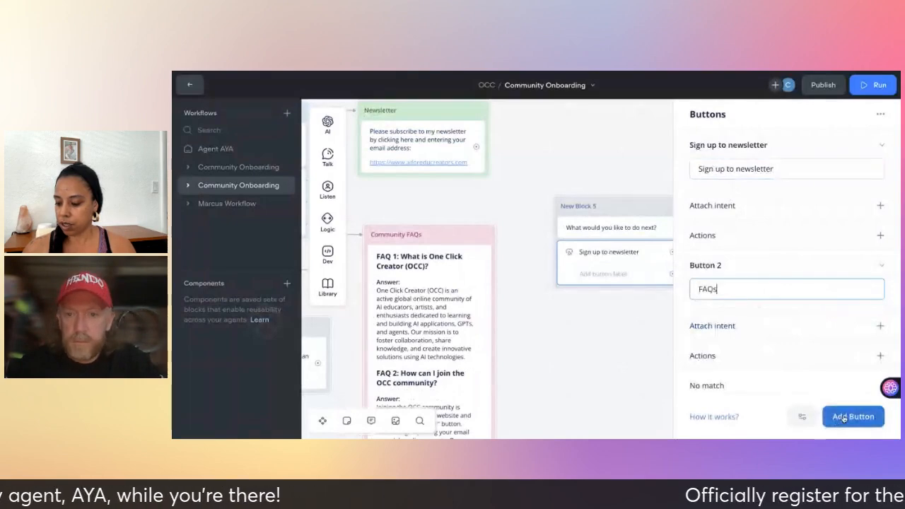
click(849, 417)
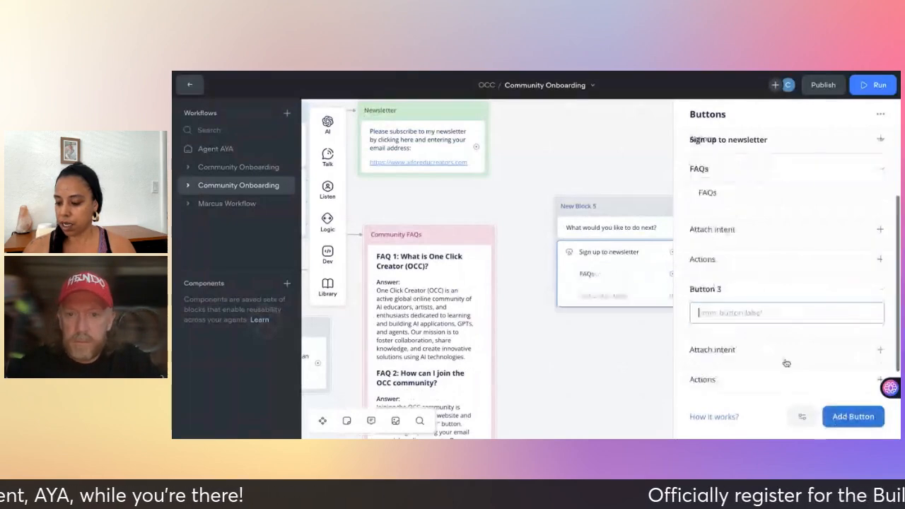
click(735, 317)
text(Contact me)
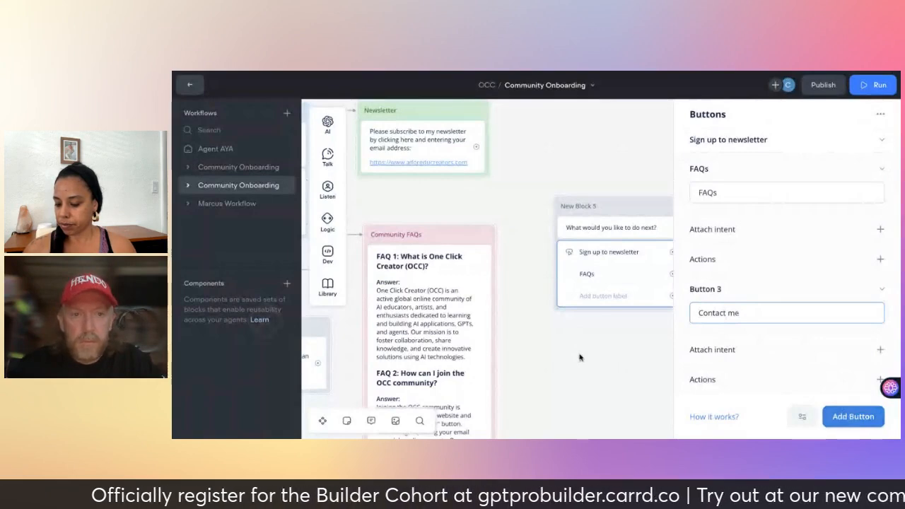
click(599, 348)
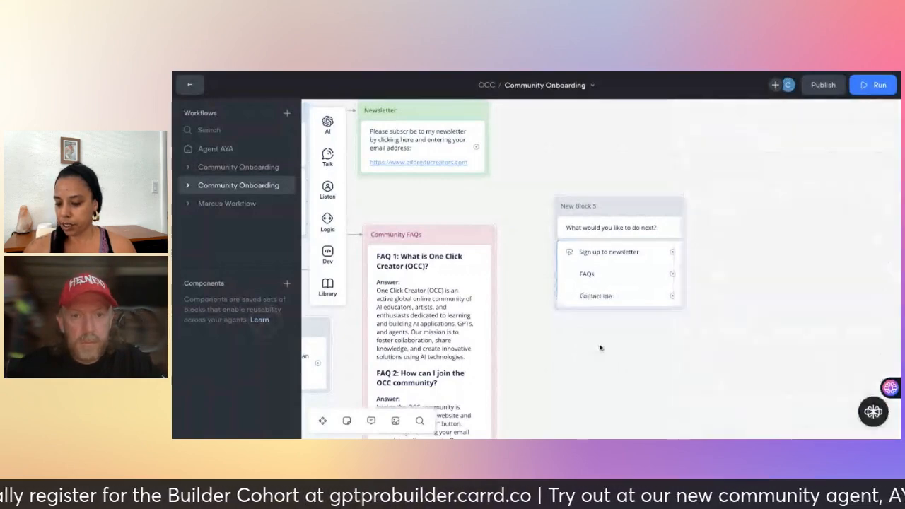
scroll(600, 348, left, 1)
Connect the Newsletter block to New Block 5, then pan back toward the Community FAQs block.
scroll(600, 348, left, 1)
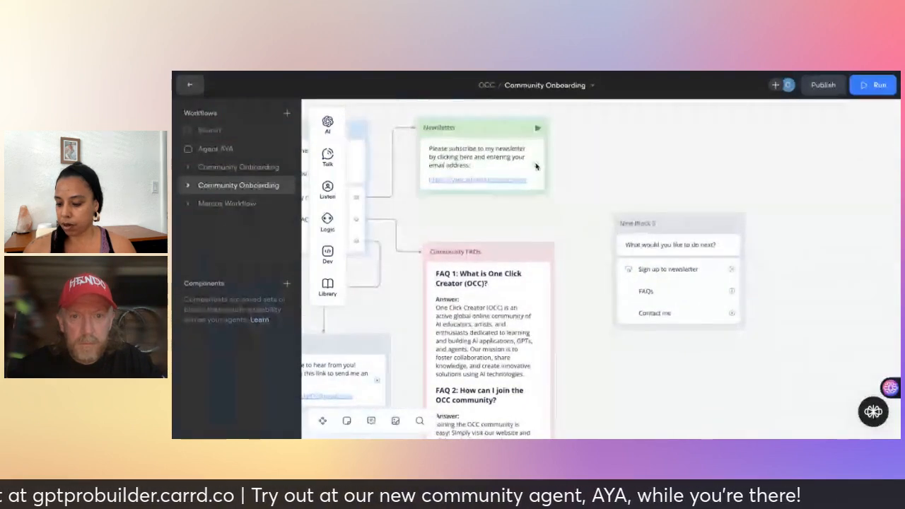
drag(618, 229, 628, 233)
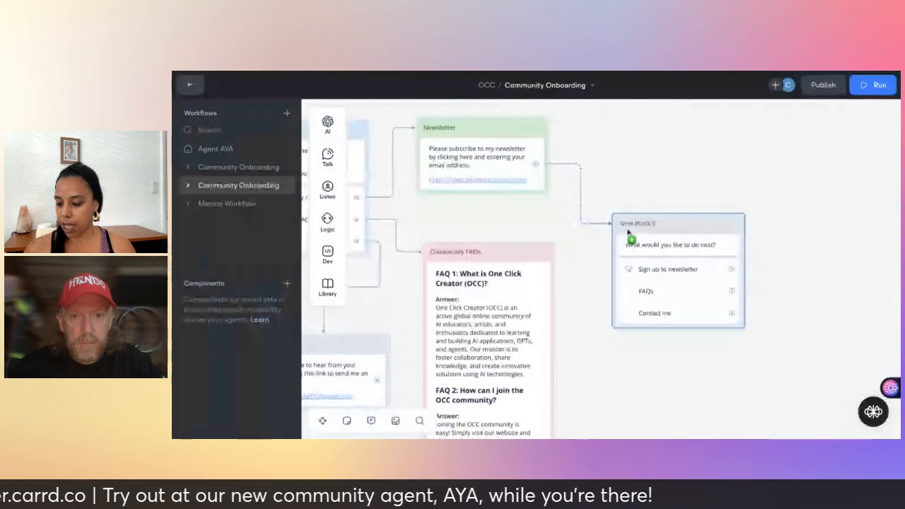
click(629, 235)
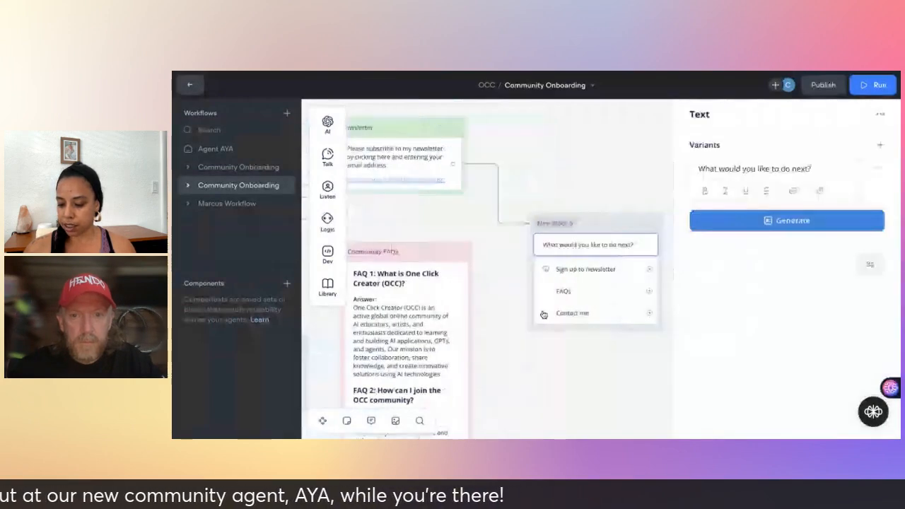
scroll(465, 277, down, 1)
scroll(466, 278, down, 3)
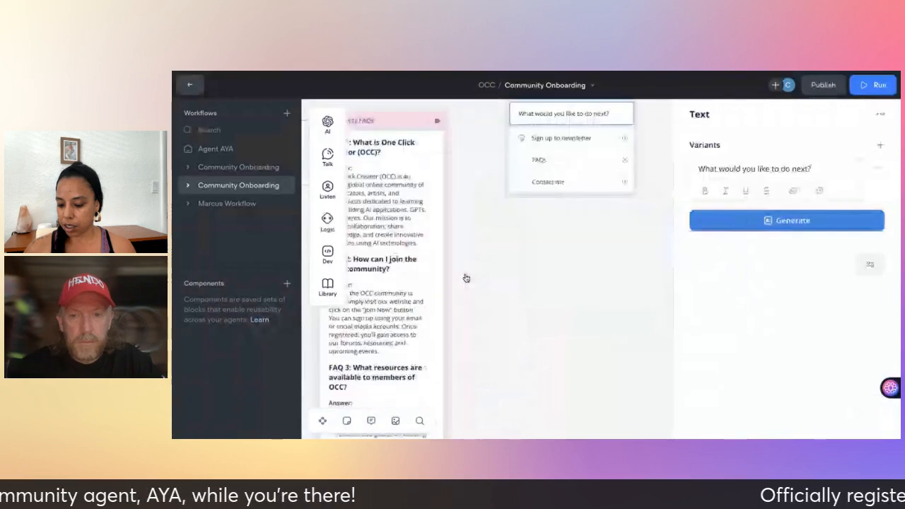
scroll(467, 278, down, 3)
scroll(387, 268, down, 5)
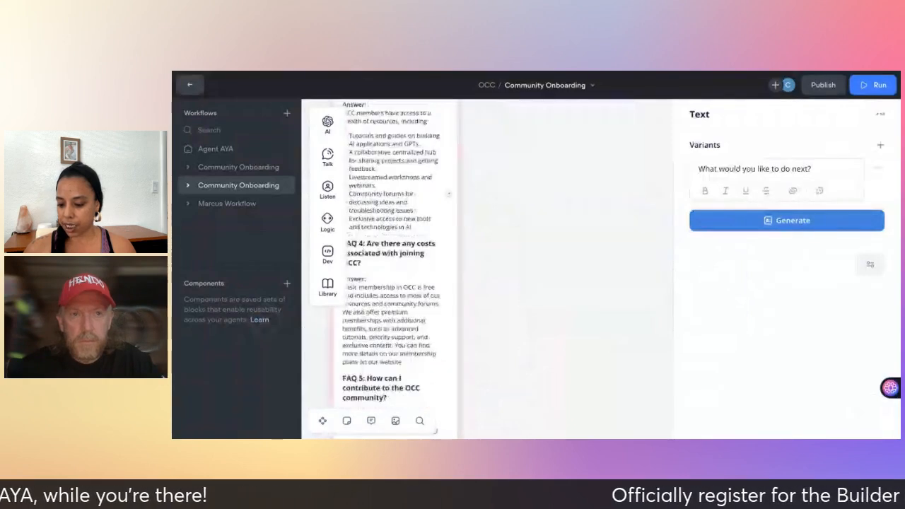
drag(455, 218, 551, 302)
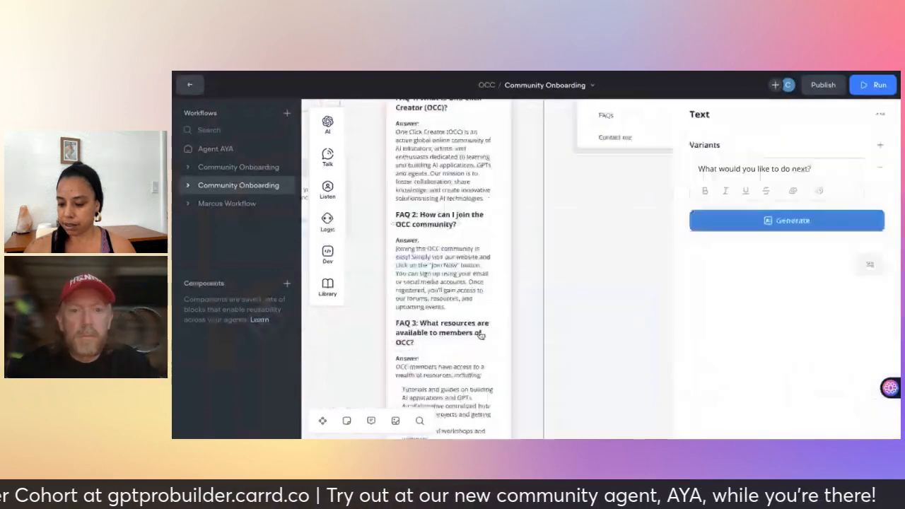
scroll(481, 335, down, 2)
scroll(481, 336, left, 1)
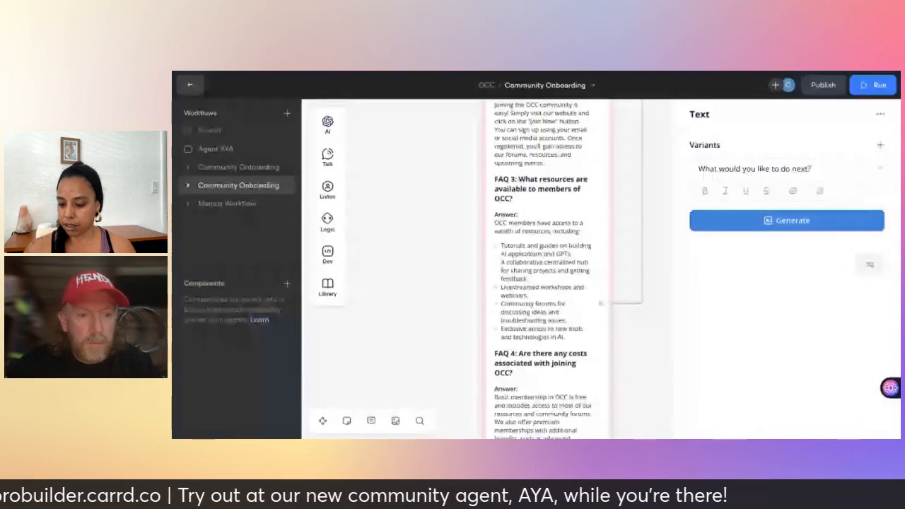
scroll(488, 283, left, 2)
scroll(488, 283, up, 3)
scroll(488, 283, right, 1)
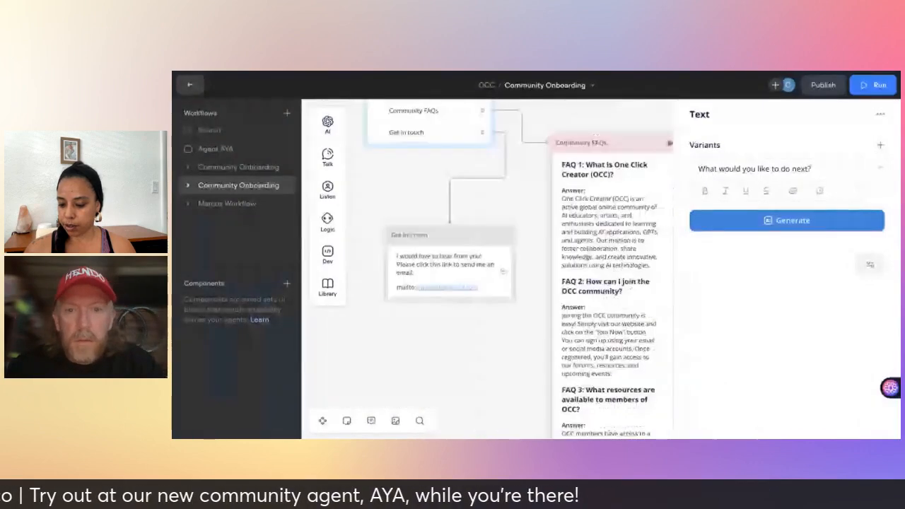
scroll(503, 271, right, 2)
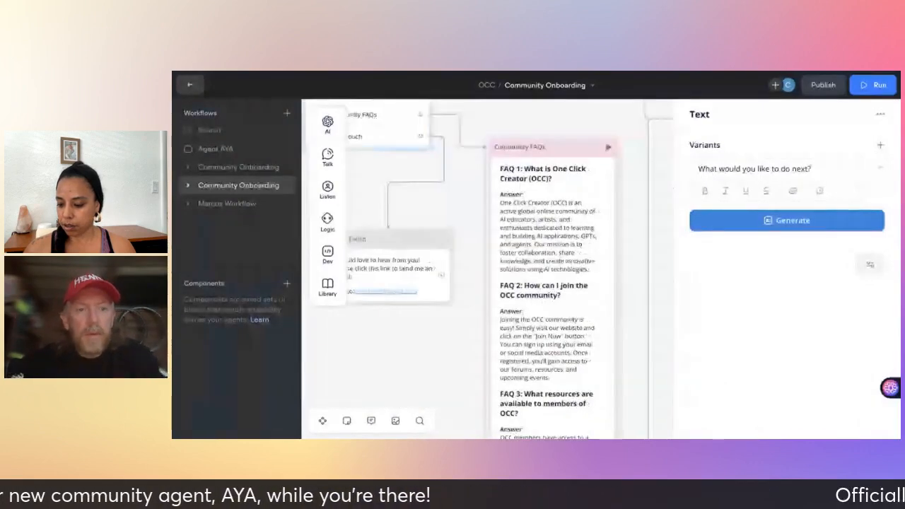
scroll(410, 283, right, 1)
Link the Community FAQs block's output to the 'What would you like to do next?' block.
drag(411, 283, 667, 122)
scroll(626, 279, right, 2)
scroll(625, 279, up, 1)
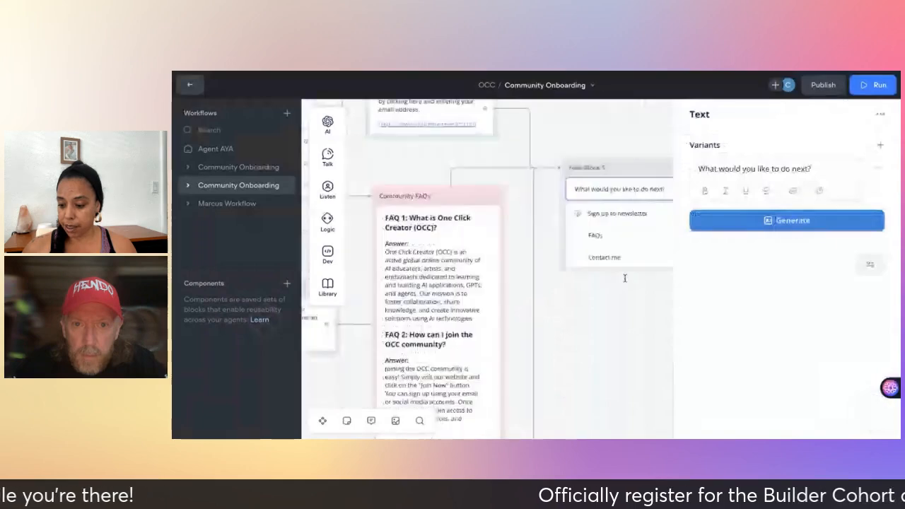
scroll(625, 279, left, 3)
scroll(625, 279, up, 1)
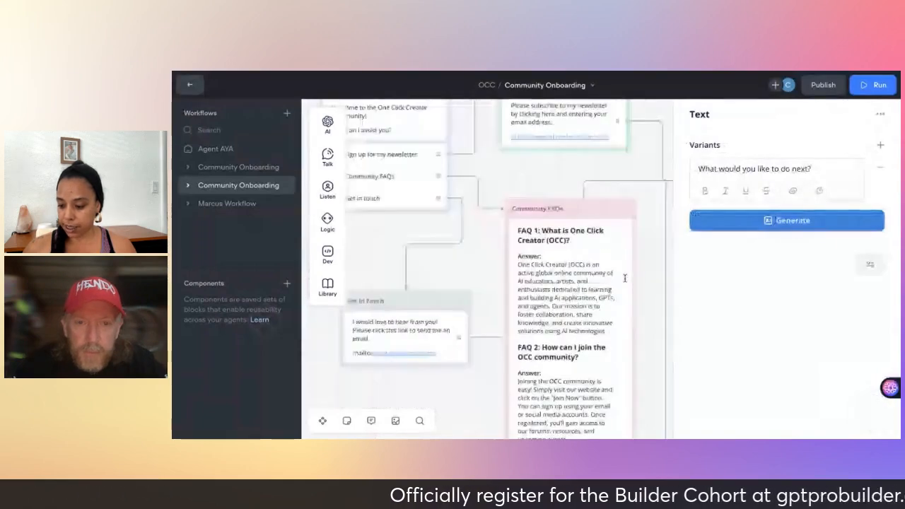
scroll(625, 279, left, 2)
scroll(625, 278, down, 1)
scroll(450, 384, down, 1)
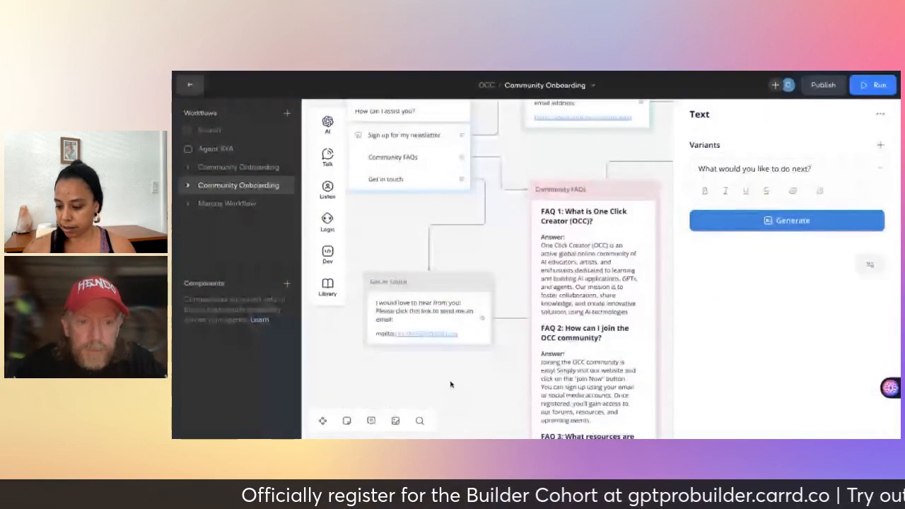
click(451, 385)
scroll(450, 384, left, 1)
scroll(451, 384, up, 1)
scroll(450, 384, up, 2)
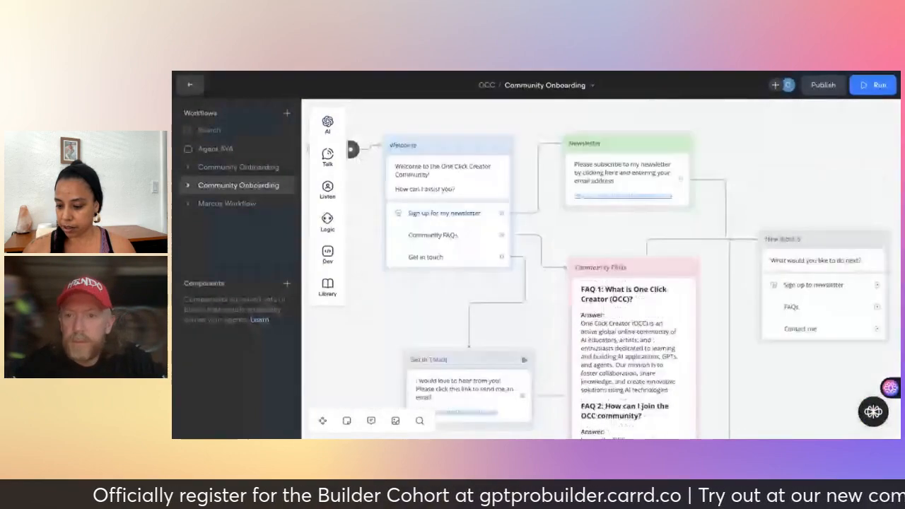
scroll(450, 384, right, 1)
scroll(451, 385, down, 1)
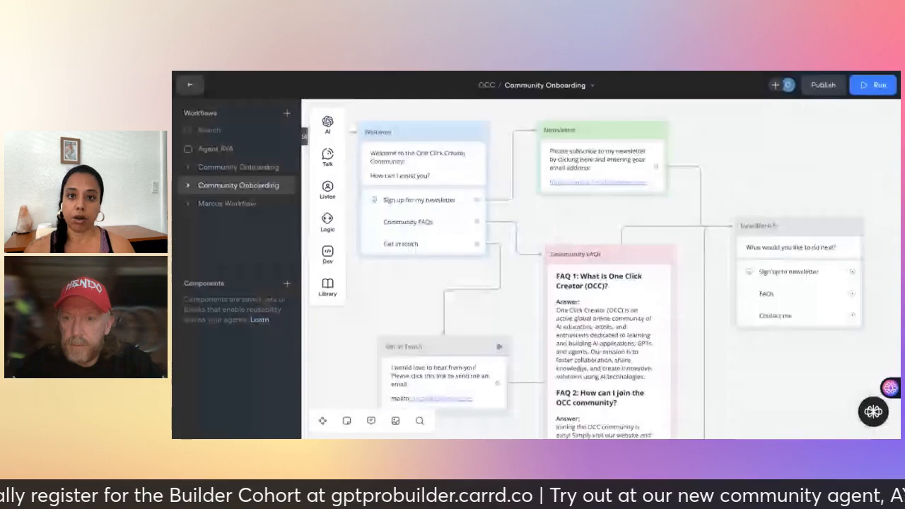
scroll(601, 269, left, 2)
scroll(602, 269, up, 1)
scroll(451, 384, left, 1)
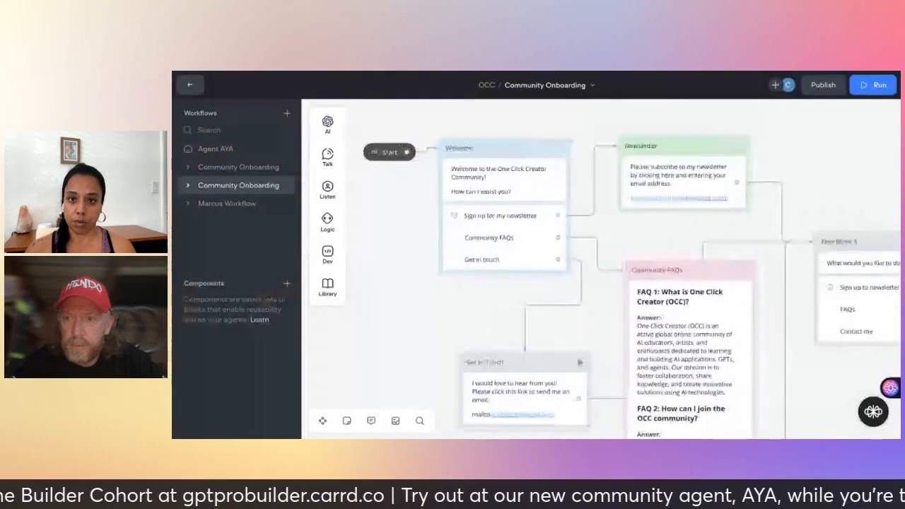
scroll(451, 384, down, 1)
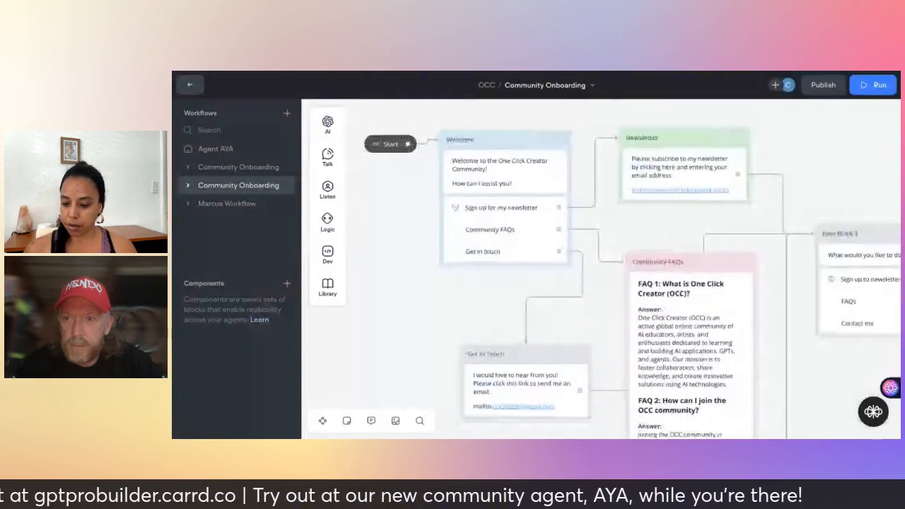
Run the prototype from Start, choosing 'Sign up for my newsletter' and then 'FAQs'.
click(376, 145)
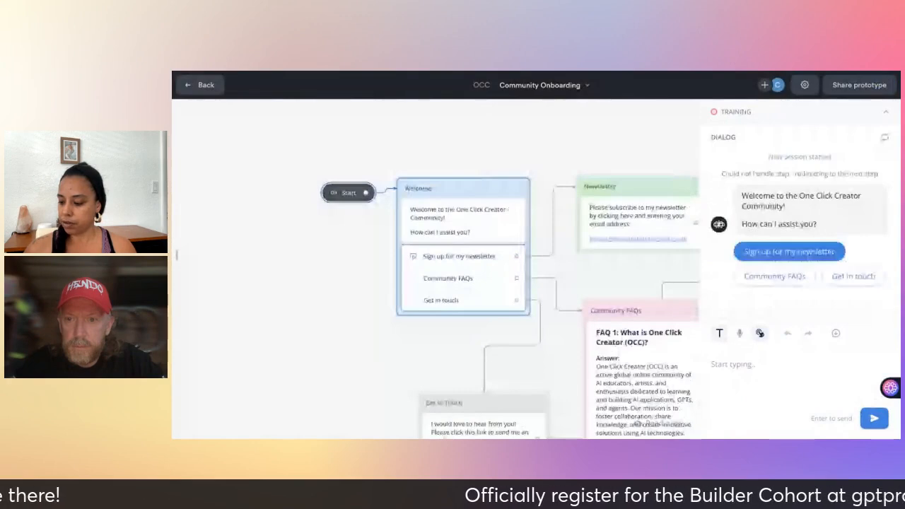
click(779, 253)
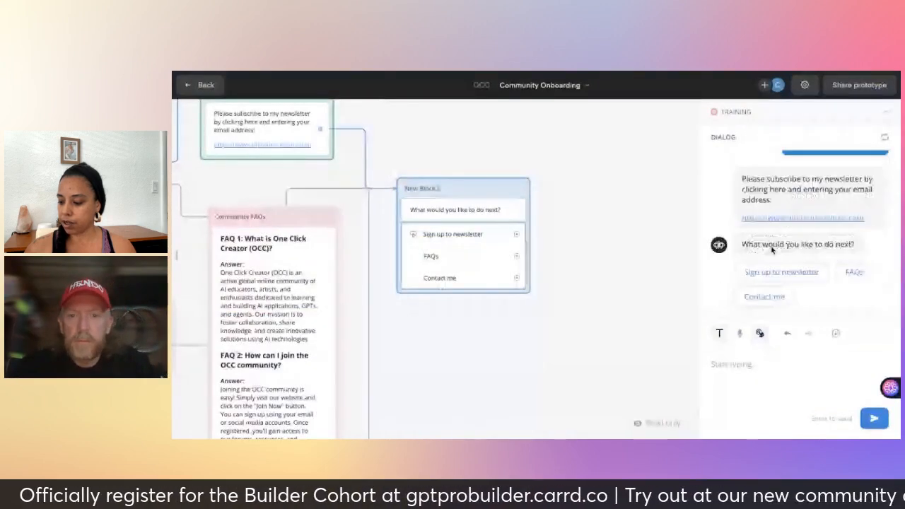
click(854, 276)
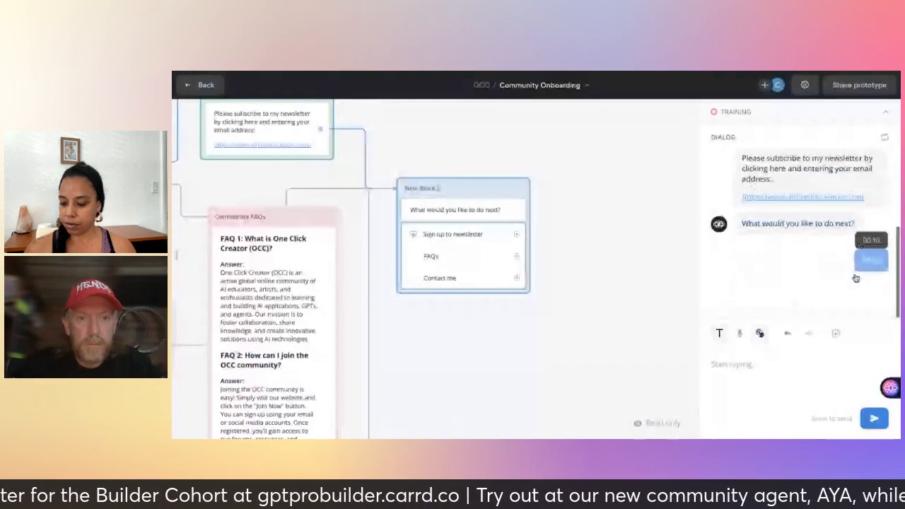
Inspect the canvas after the FAQs choice hits path not connected, then exit the test.
drag(501, 287, 519, 300)
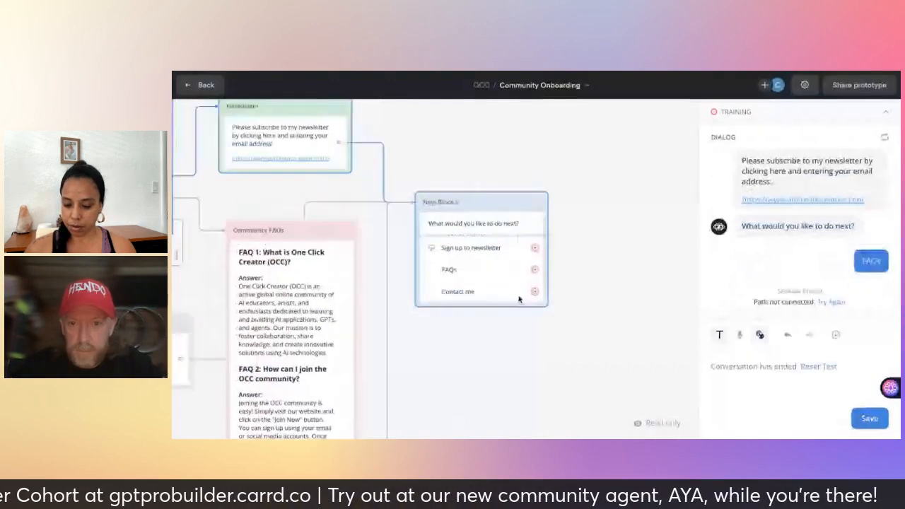
scroll(519, 300, down, 1)
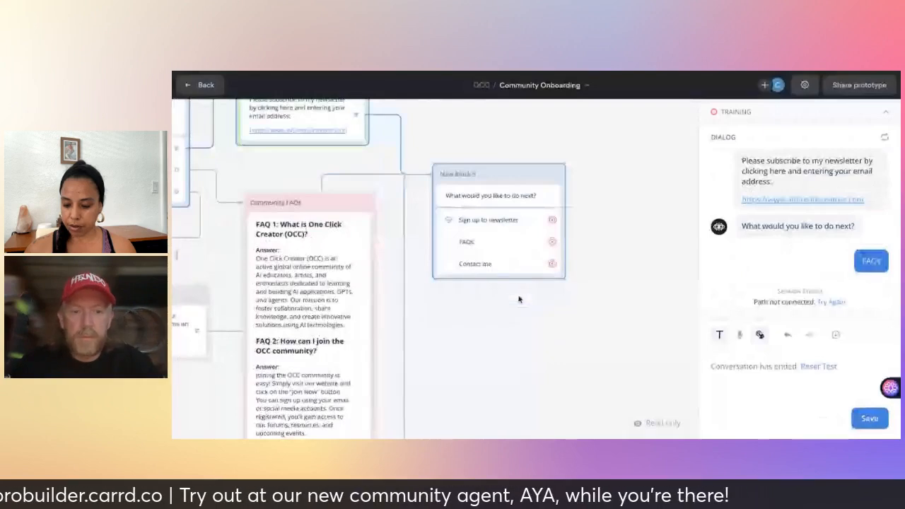
scroll(520, 300, down, 2)
scroll(519, 300, down, 4)
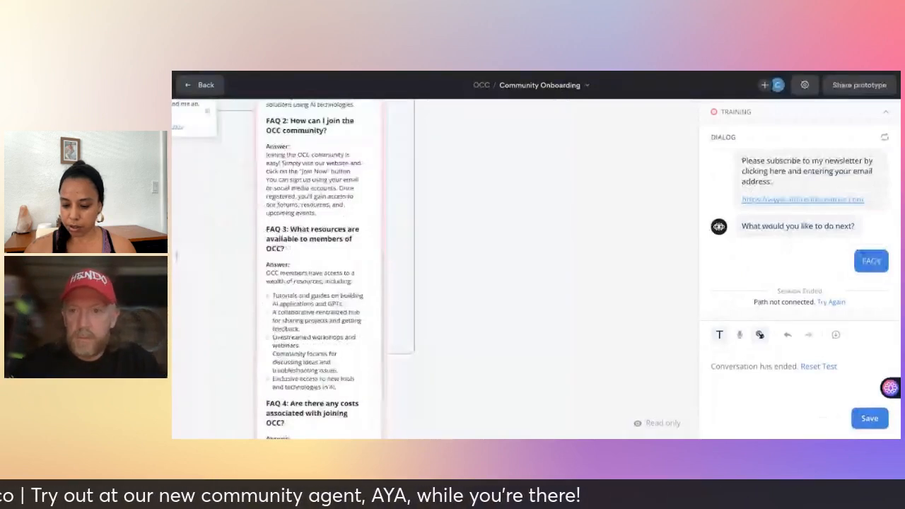
scroll(519, 300, up, 3)
scroll(519, 300, up, 3)
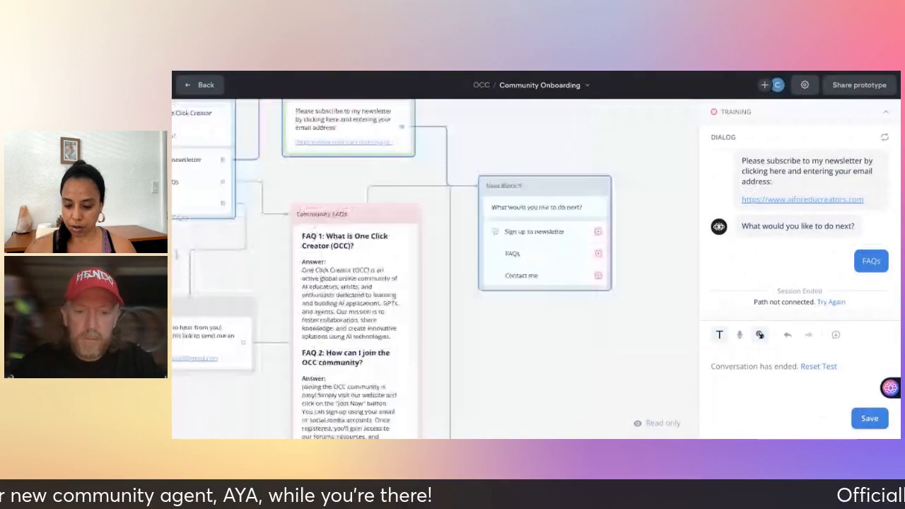
scroll(519, 300, left, 1)
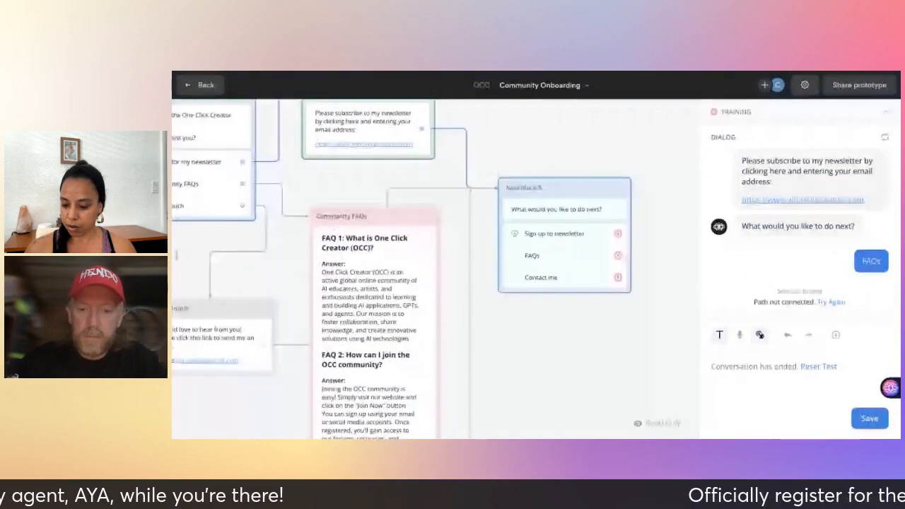
scroll(437, 269, left, 3)
scroll(436, 268, up, 1)
scroll(404, 246, left, 1)
scroll(404, 245, up, 1)
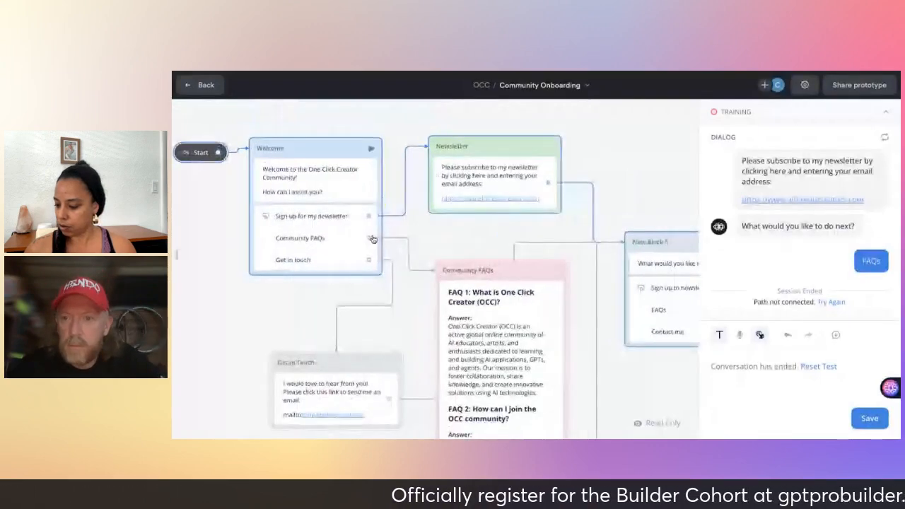
key(Escape)
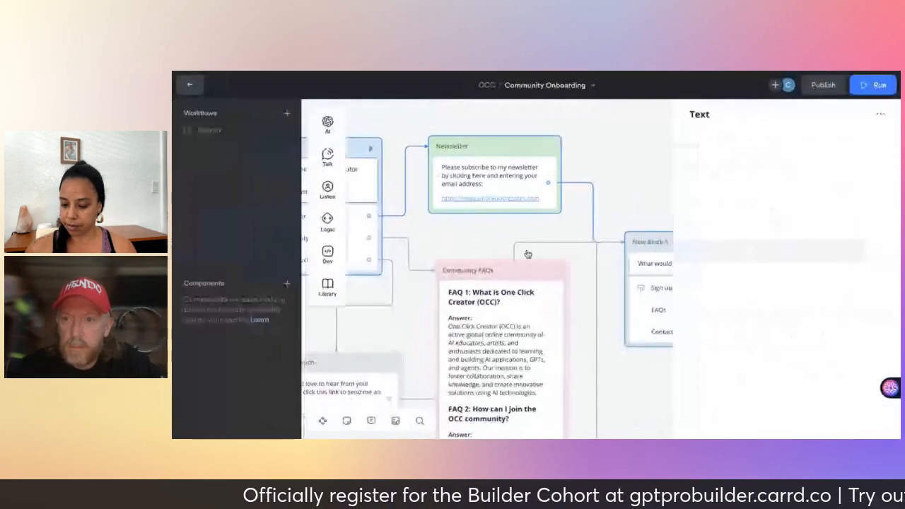
Wire Welcome's Community FAQs choice to the Community FAQs block and test from Welcome.
click(485, 245)
scroll(485, 245, right, 1)
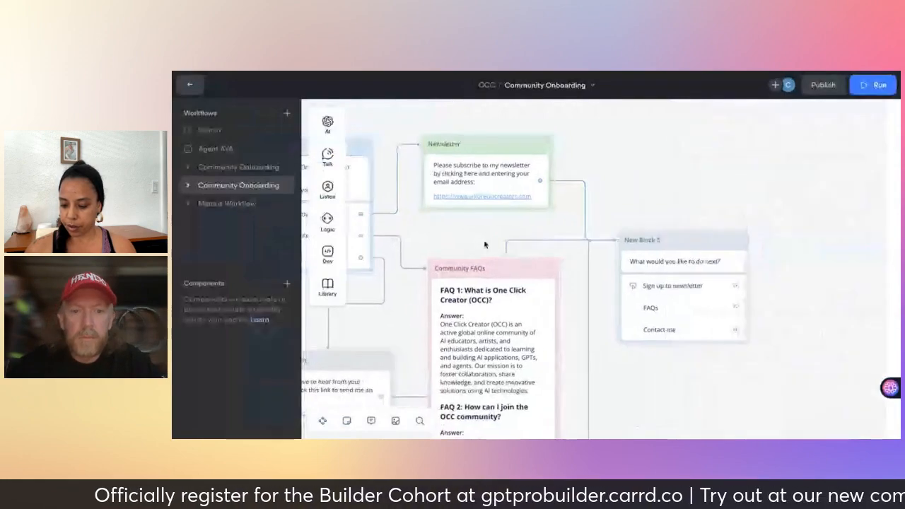
scroll(486, 245, left, 2)
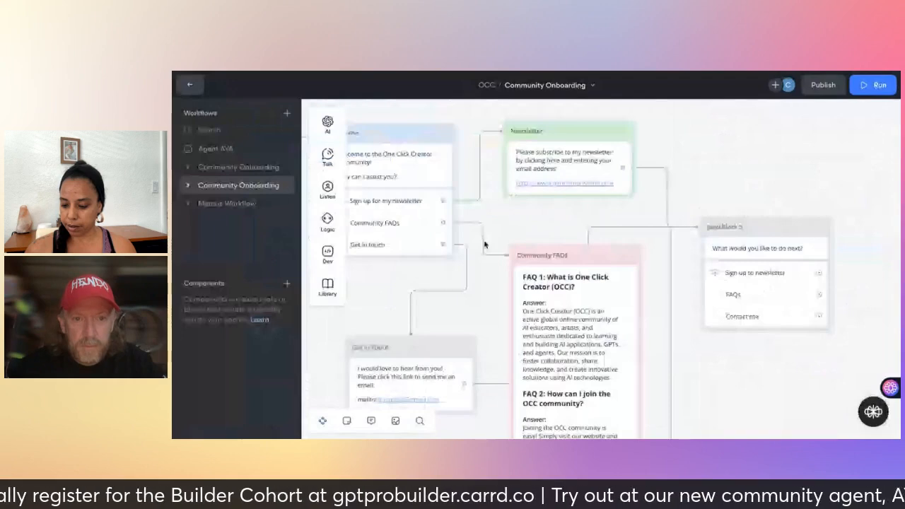
scroll(454, 224, left, 1)
drag(453, 224, 535, 259)
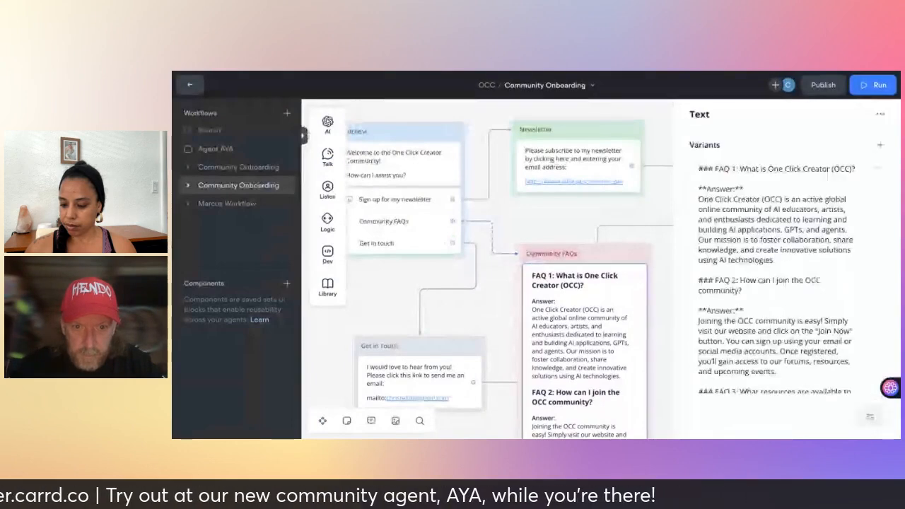
click(457, 133)
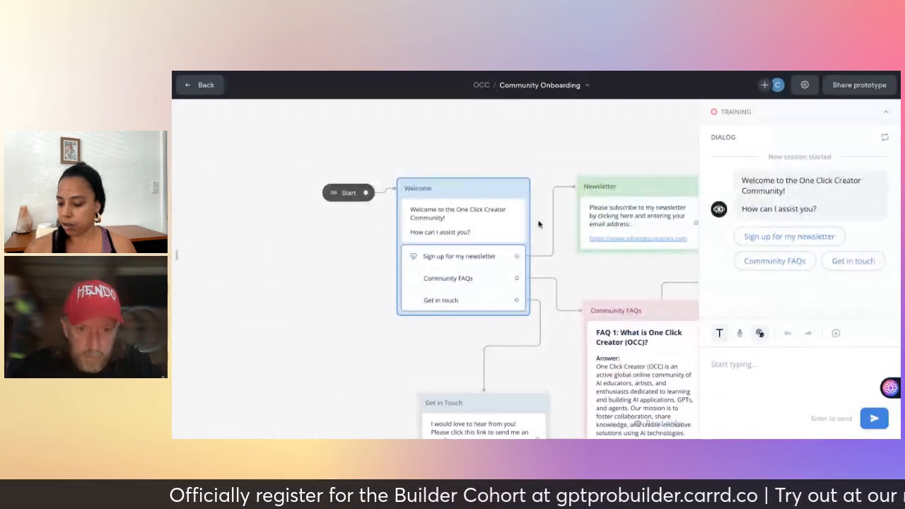
In the test, pick Community FAQs, read the answers, pick Contact me, then go back to editing.
click(771, 262)
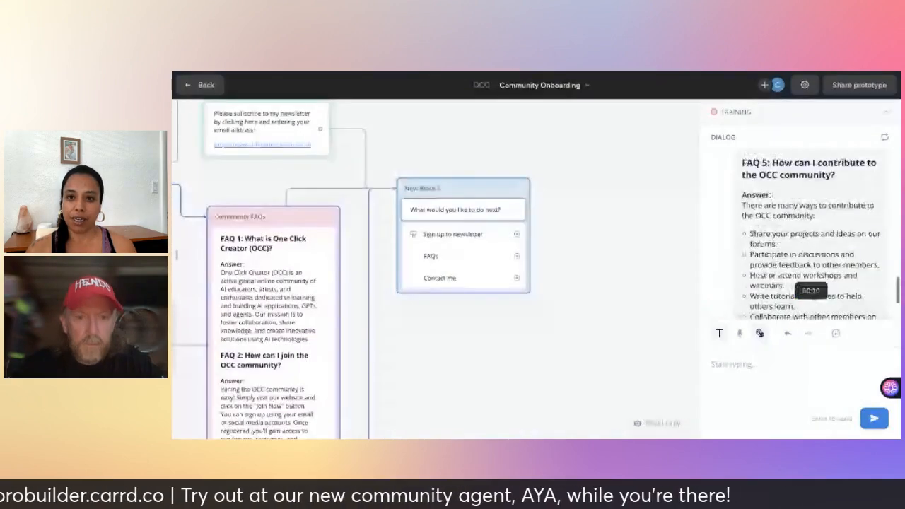
scroll(812, 240, up, 5)
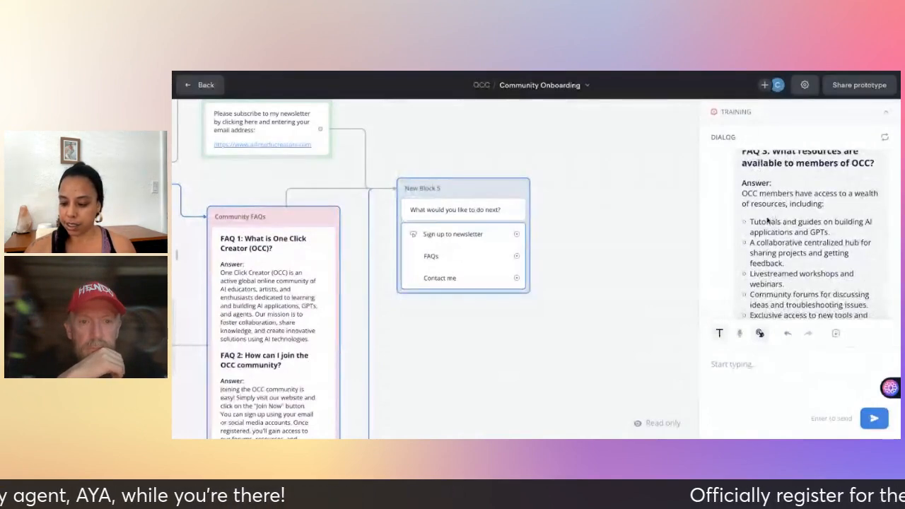
scroll(660, 356, left, 1)
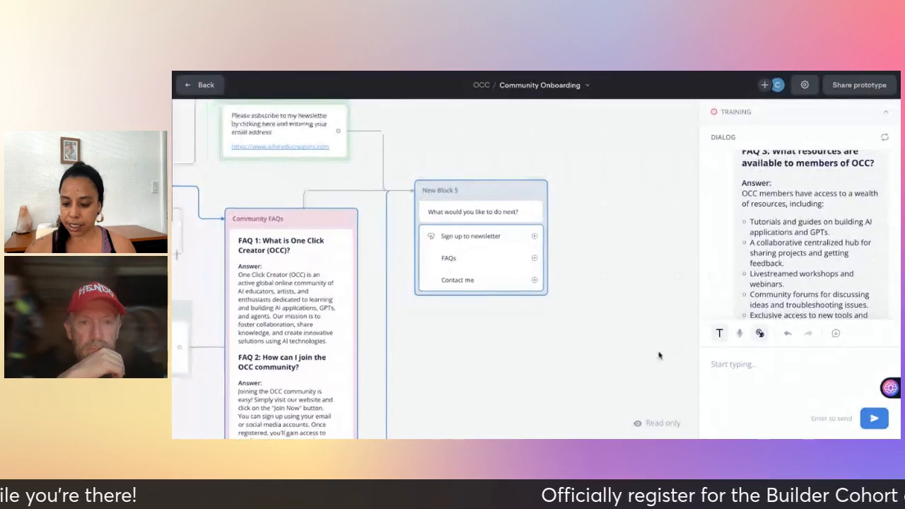
scroll(659, 355, left, 3)
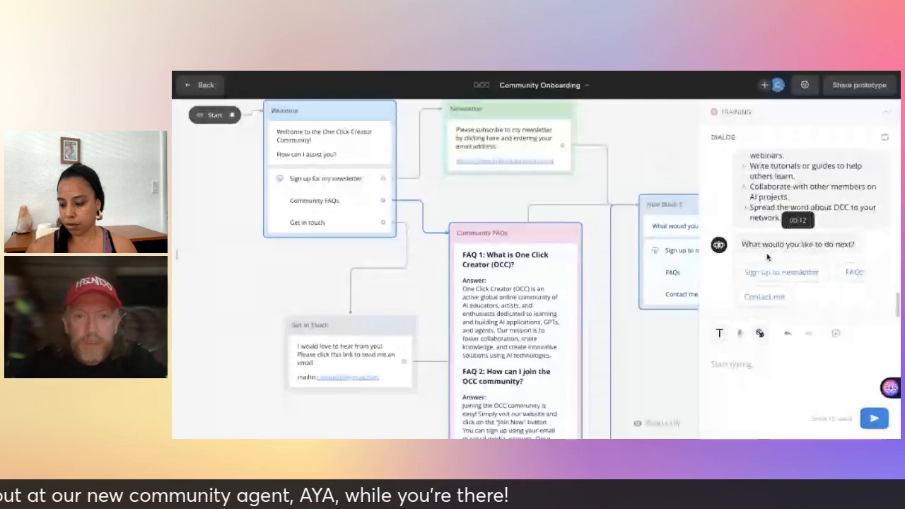
click(765, 296)
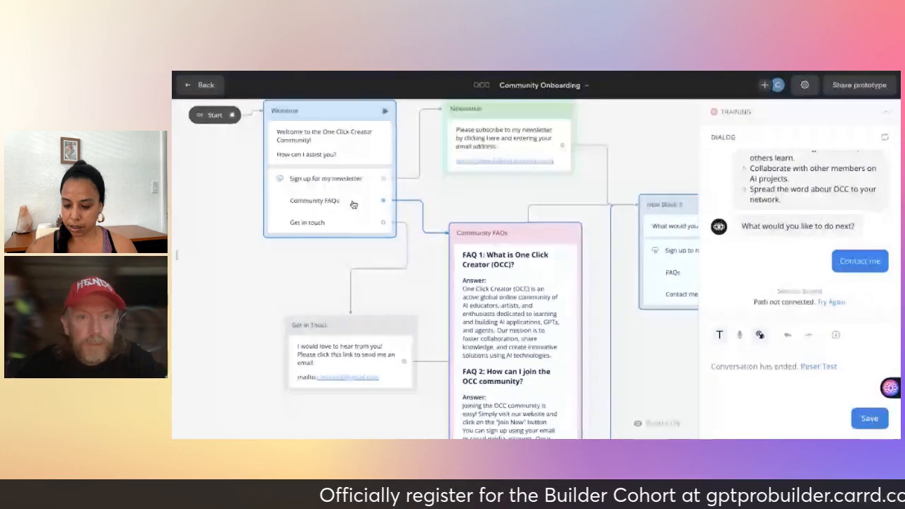
click(339, 118)
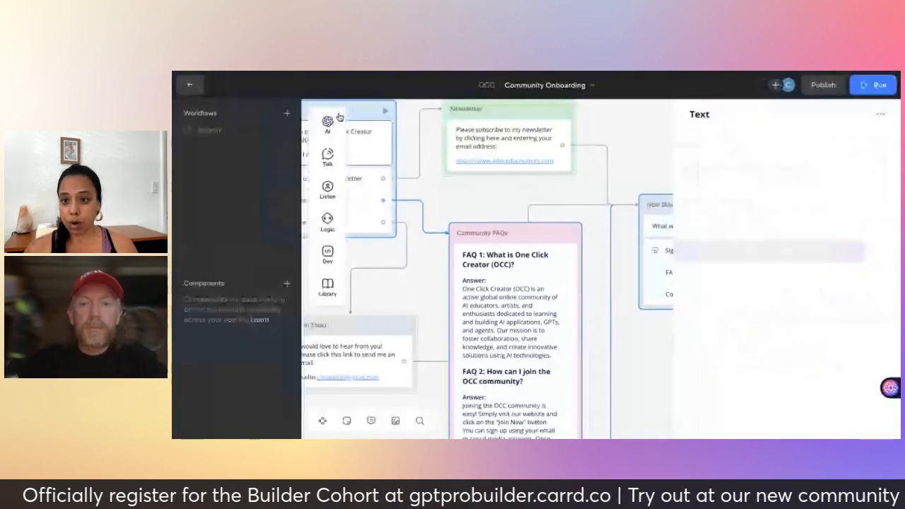
Replace the Get in touch connection with a new link to the Get in Touch block.
mouse_move(342, 118)
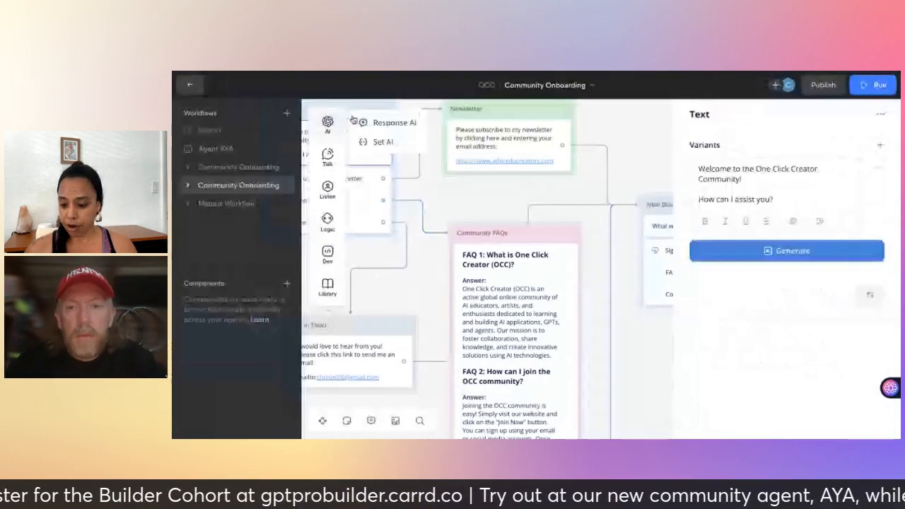
scroll(457, 298, left, 1)
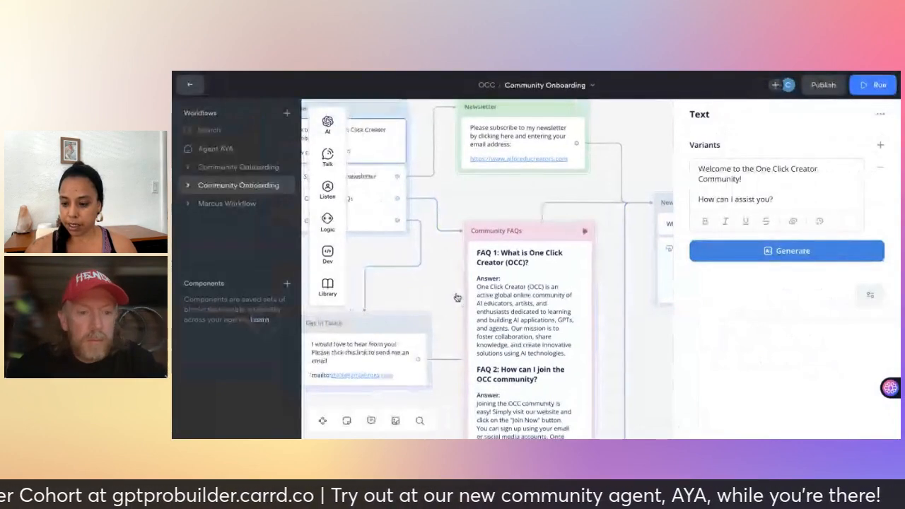
scroll(457, 298, left, 3)
scroll(457, 298, down, 2)
scroll(457, 298, left, 1)
scroll(457, 298, down, 1)
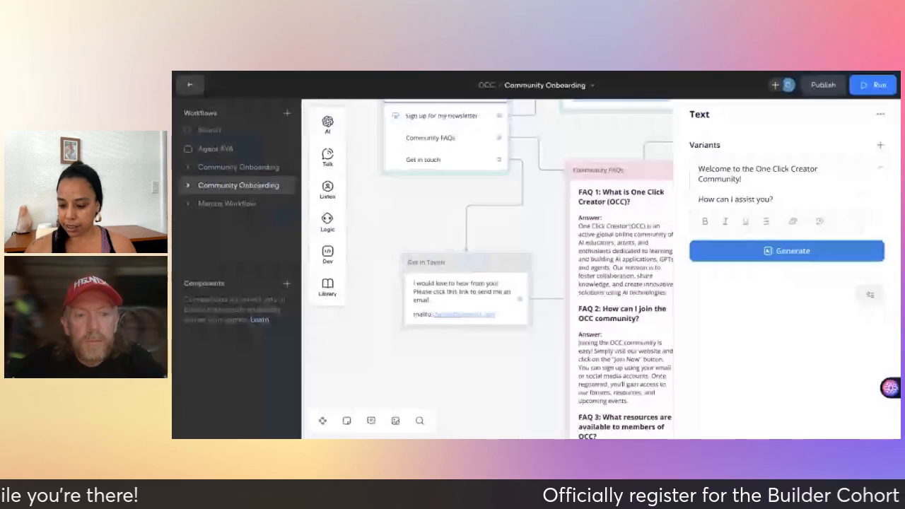
scroll(468, 263, up, 1)
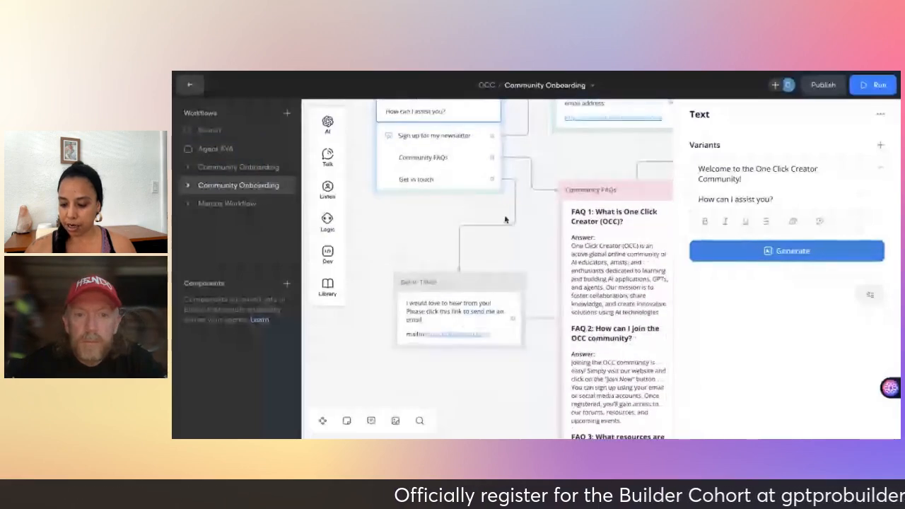
click(476, 230)
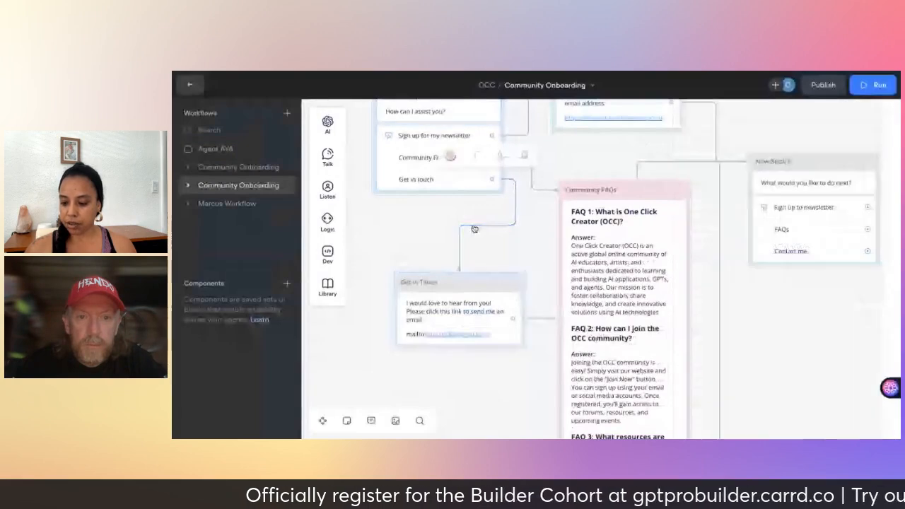
click(525, 156)
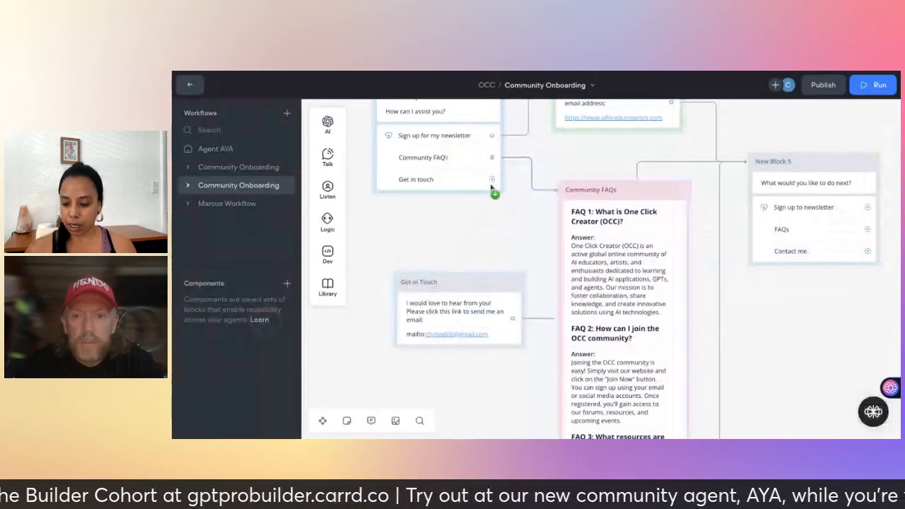
drag(493, 181, 498, 283)
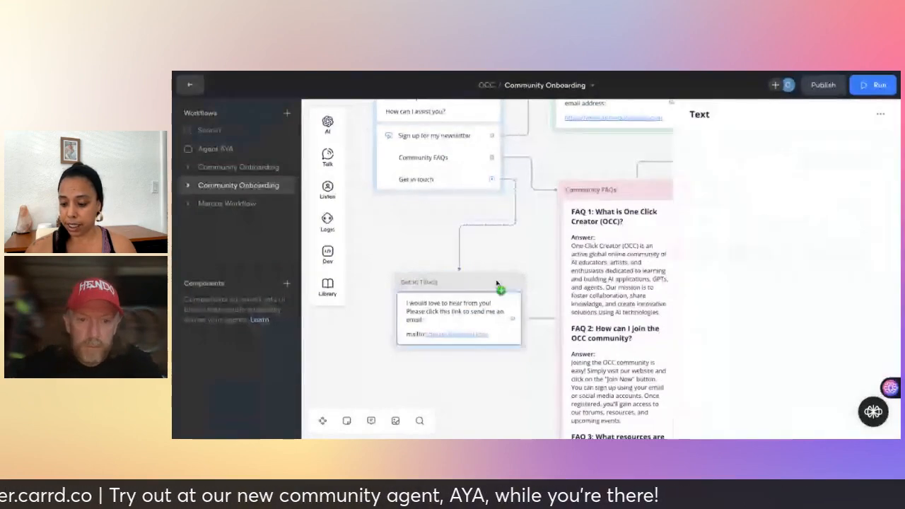
Start a prototype test from the Welcome block.
scroll(545, 248, up, 1)
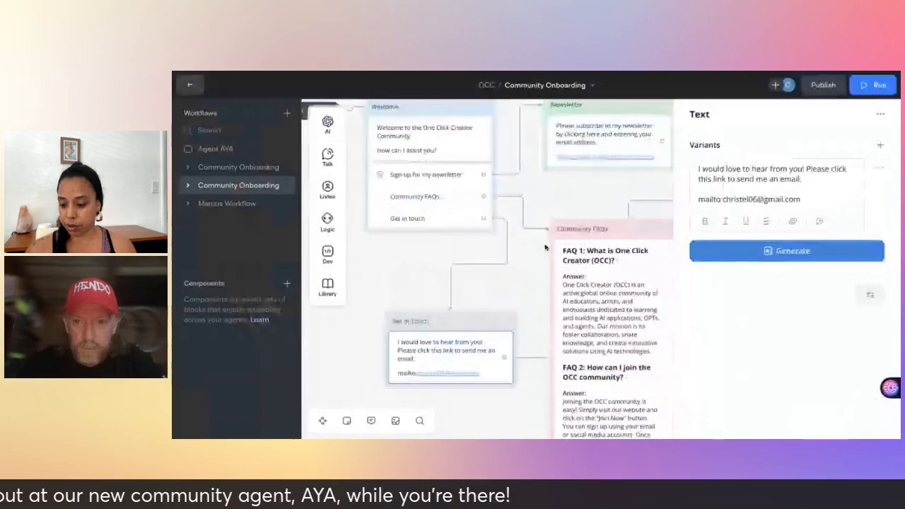
scroll(545, 248, up, 2)
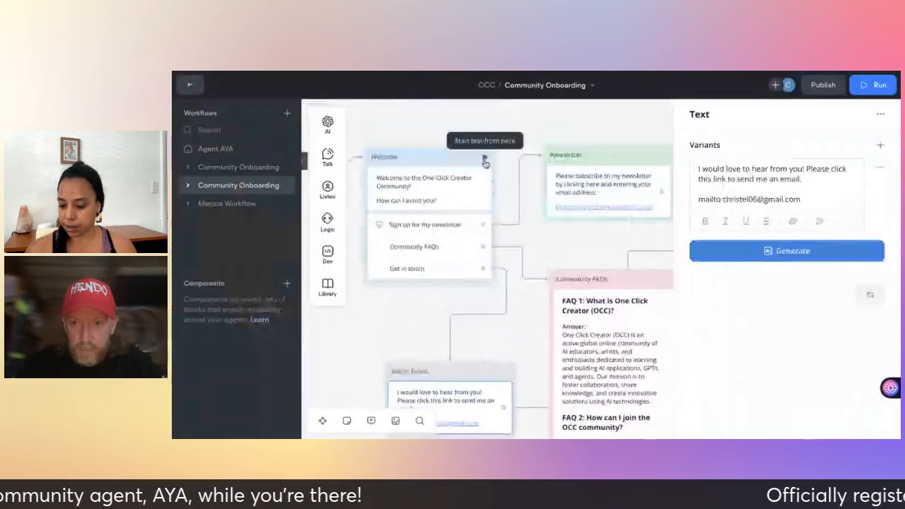
click(485, 162)
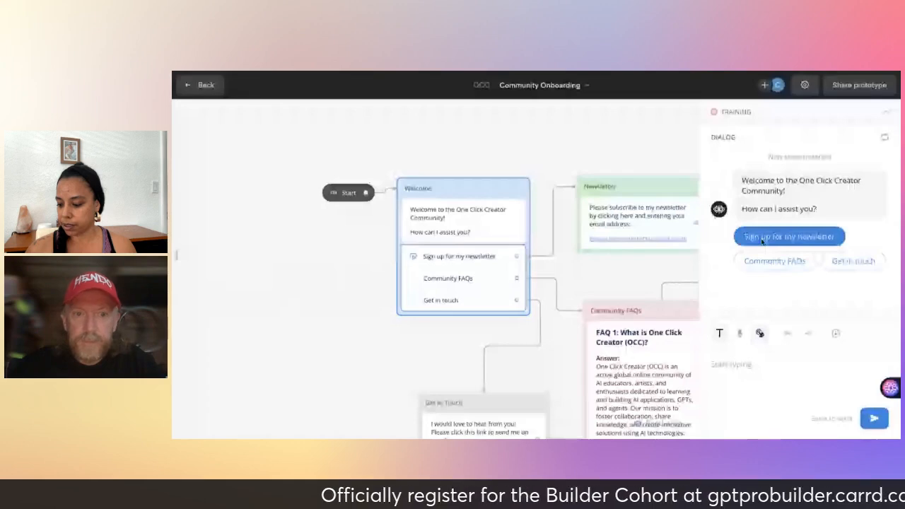
Choose Get in touch, review replies ending at 'What would you like to do next?', then exit.
click(852, 261)
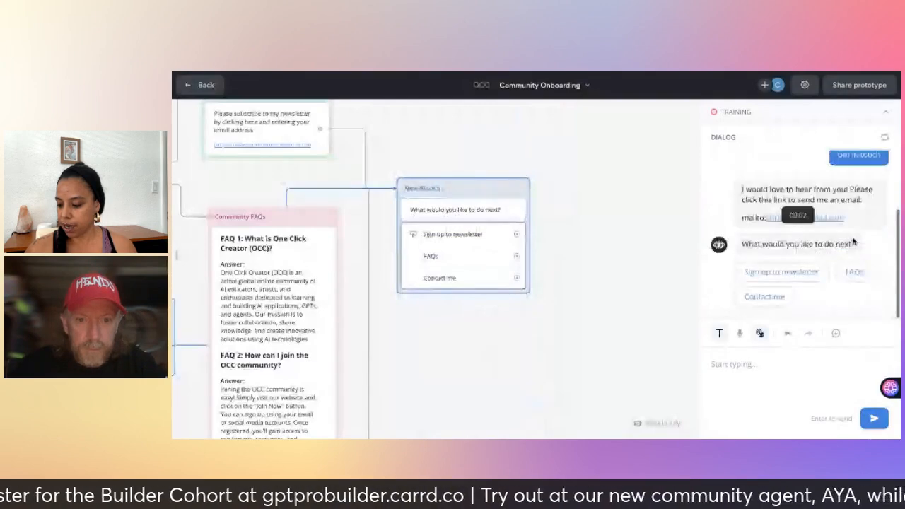
scroll(845, 247, up, 1)
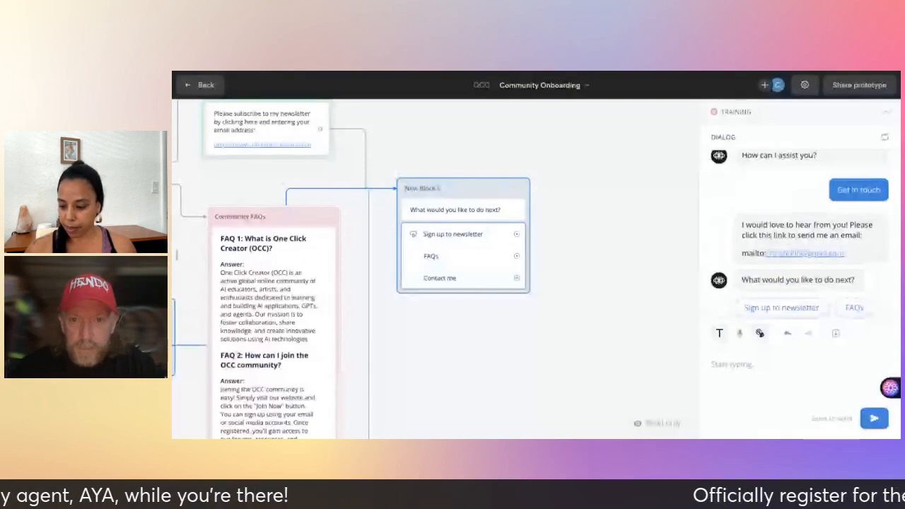
scroll(436, 269, left, 2)
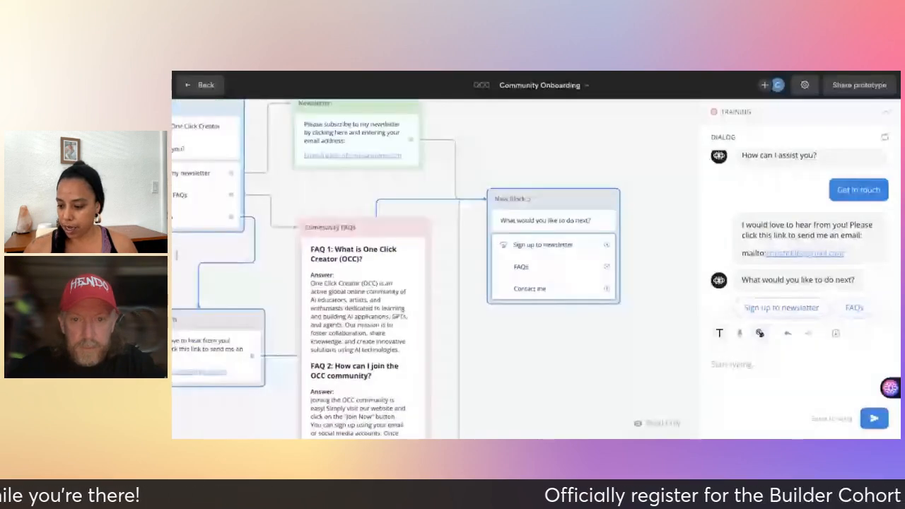
scroll(436, 268, left, 4)
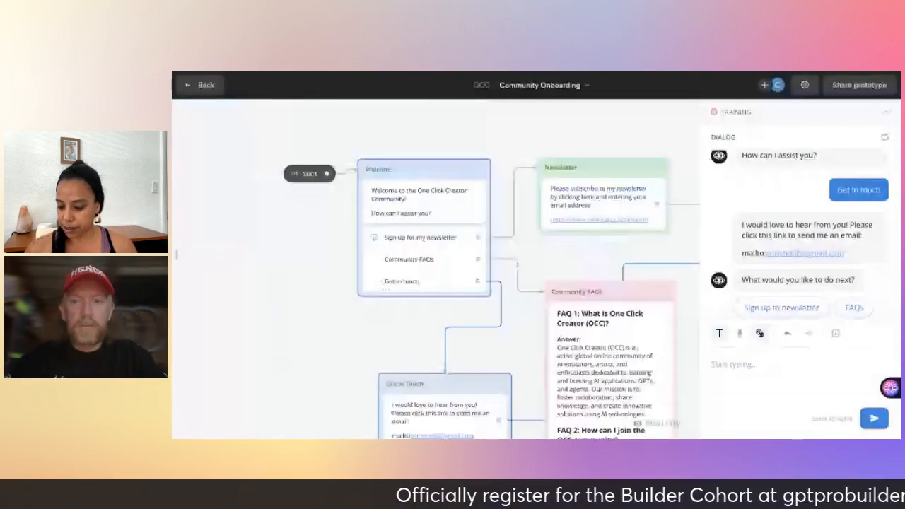
scroll(512, 150, up, 1)
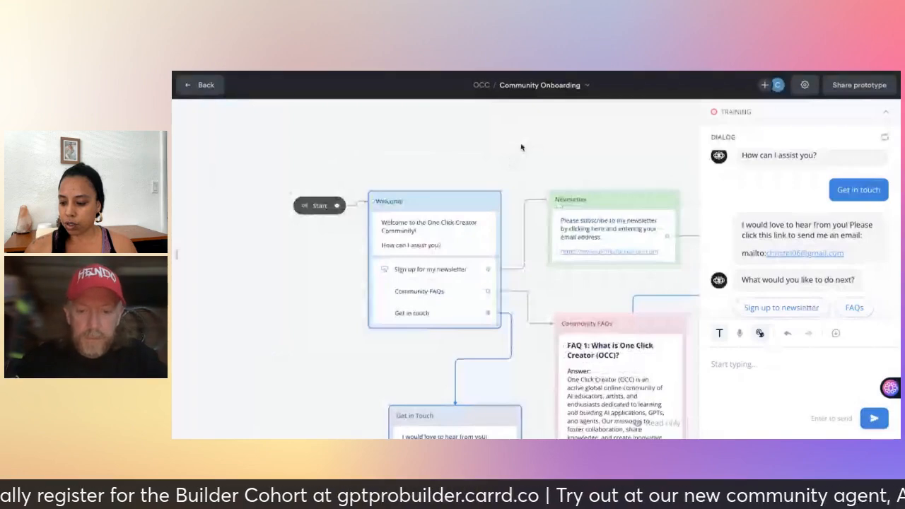
scroll(507, 157, down, 1)
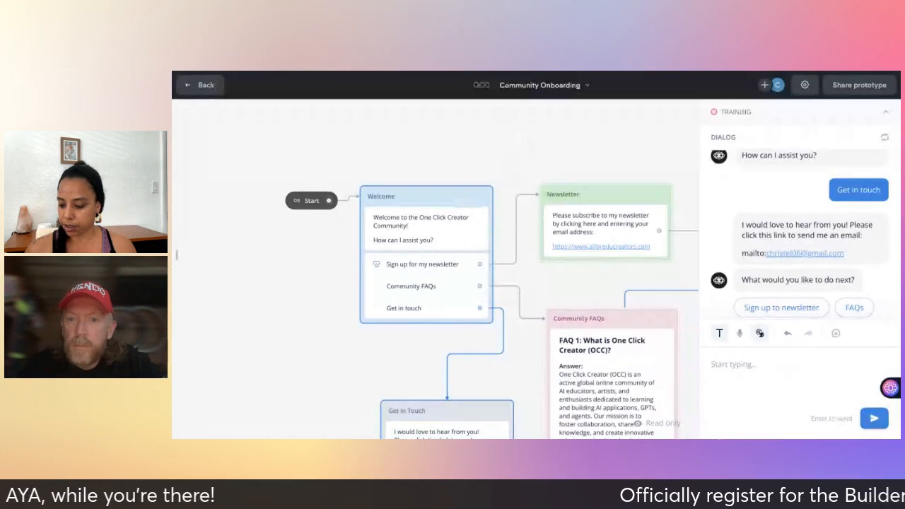
key(Escape)
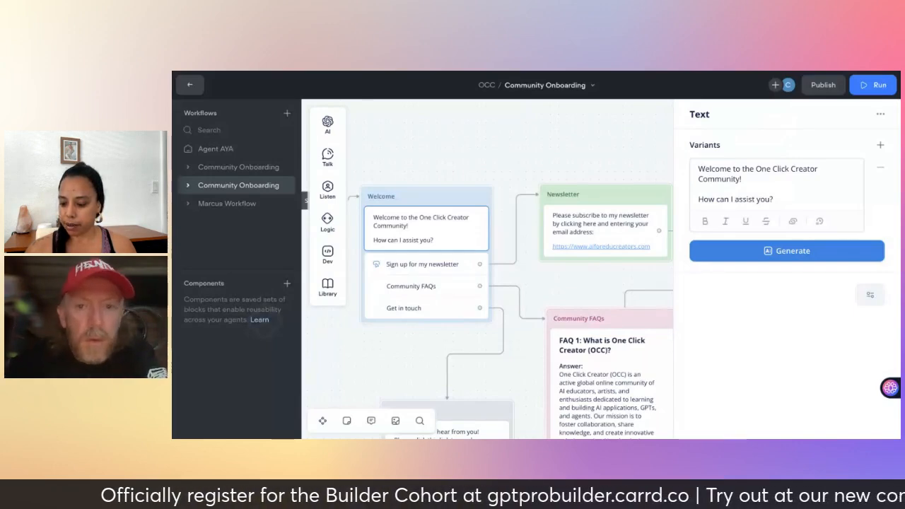
Click empty canvas to deselect the Welcome block and close its Text panel.
click(564, 128)
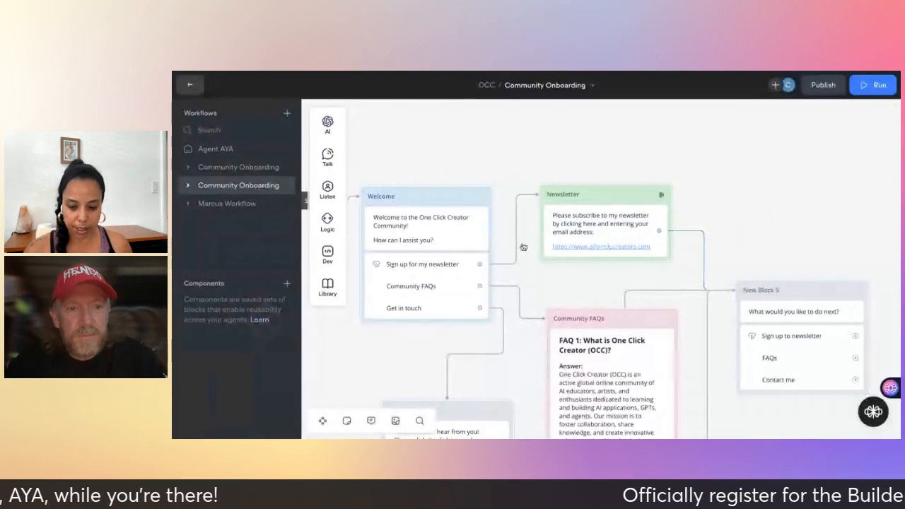
Go from the Community Onboarding canvas to the workflow list, then to the agent's Web Chat integration page.
click(190, 86)
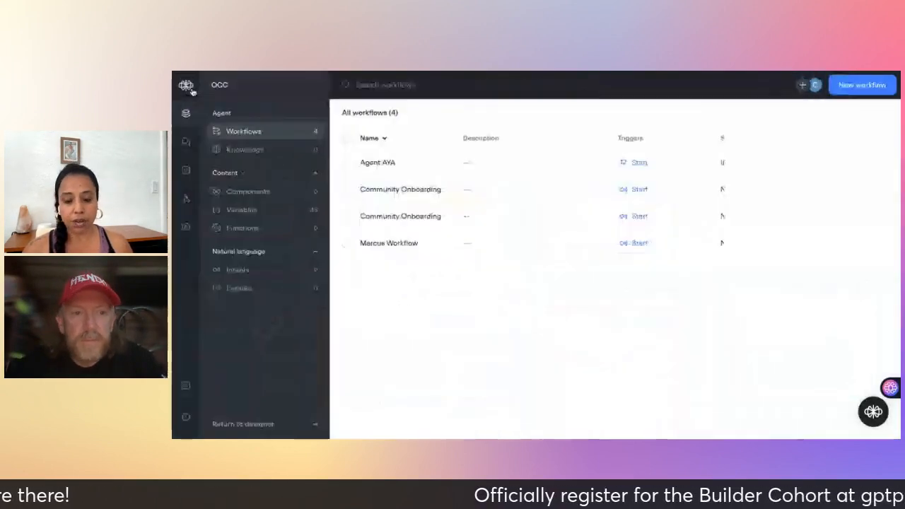
click(398, 191)
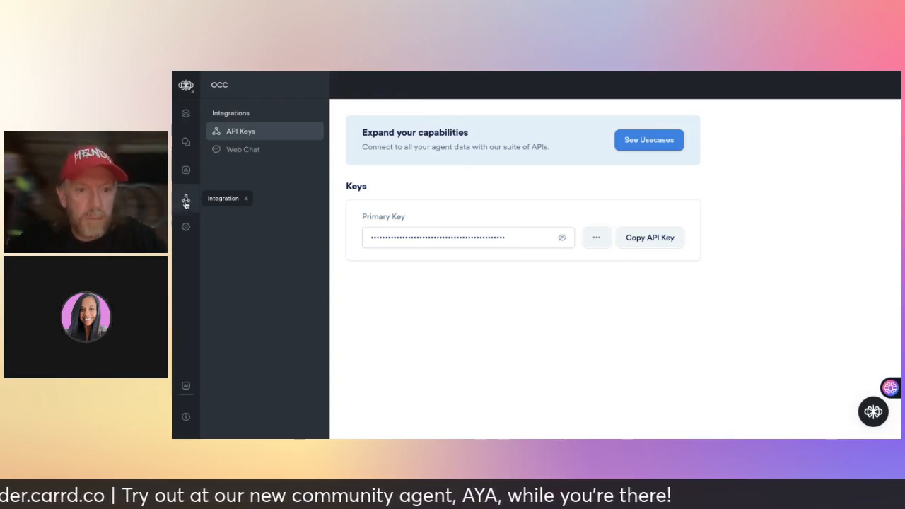
click(245, 151)
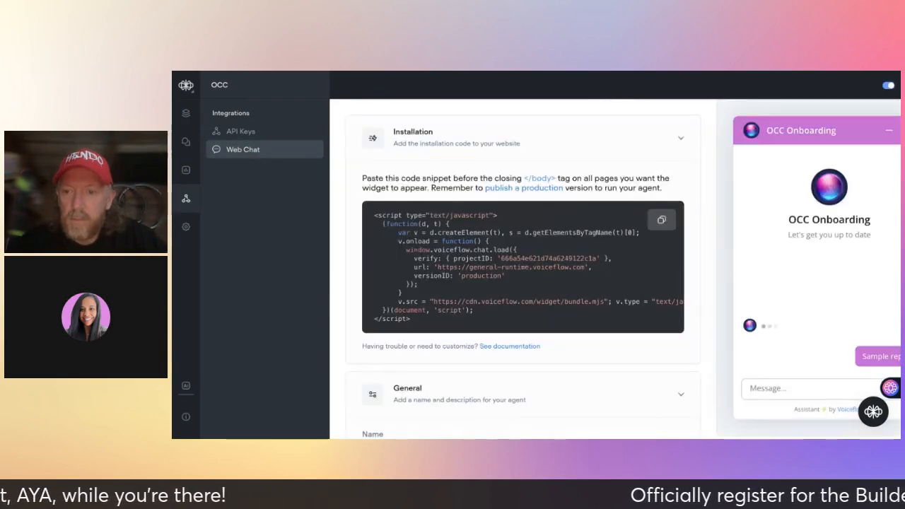
scroll(444, 275, down, 1)
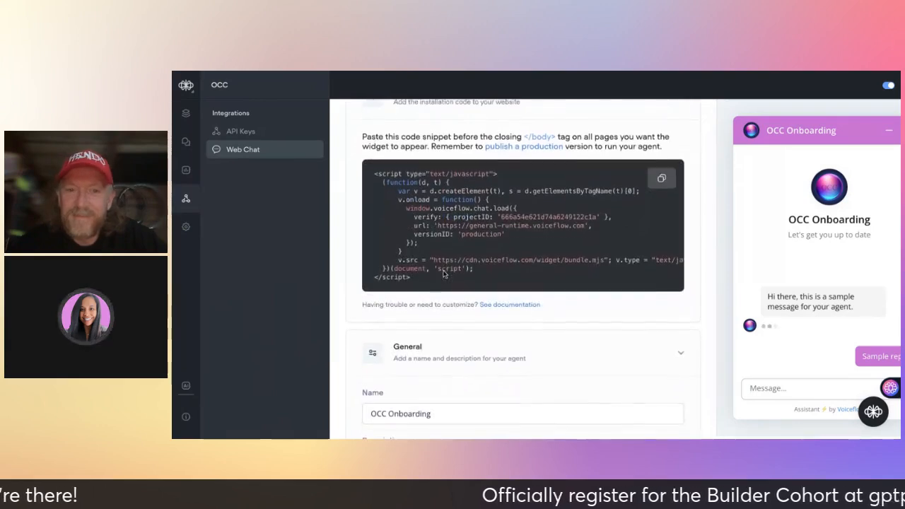
scroll(632, 245, up, 1)
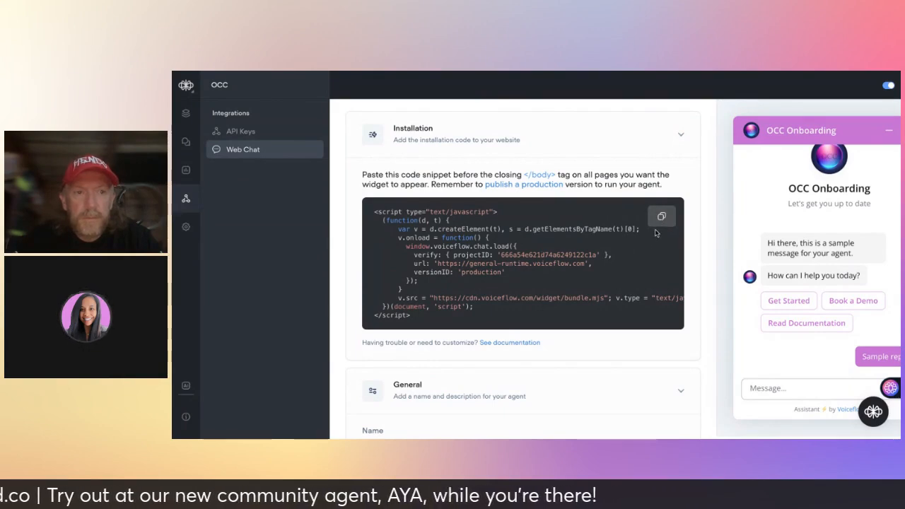
scroll(640, 276, down, 3)
scroll(639, 276, down, 5)
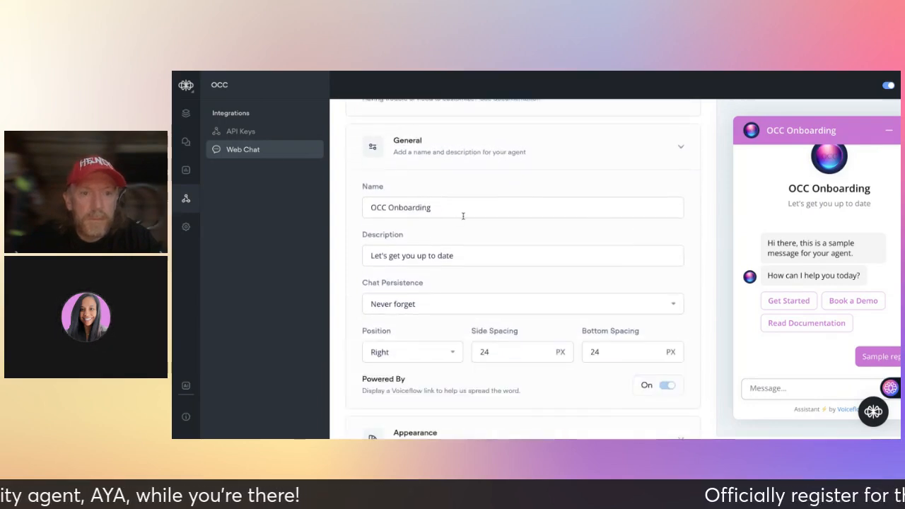
scroll(470, 259, down, 3)
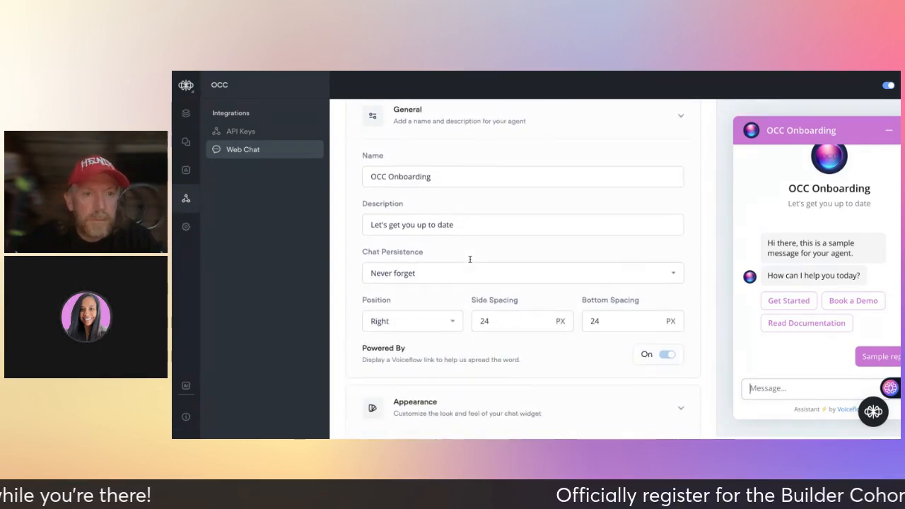
scroll(441, 202, down, 2)
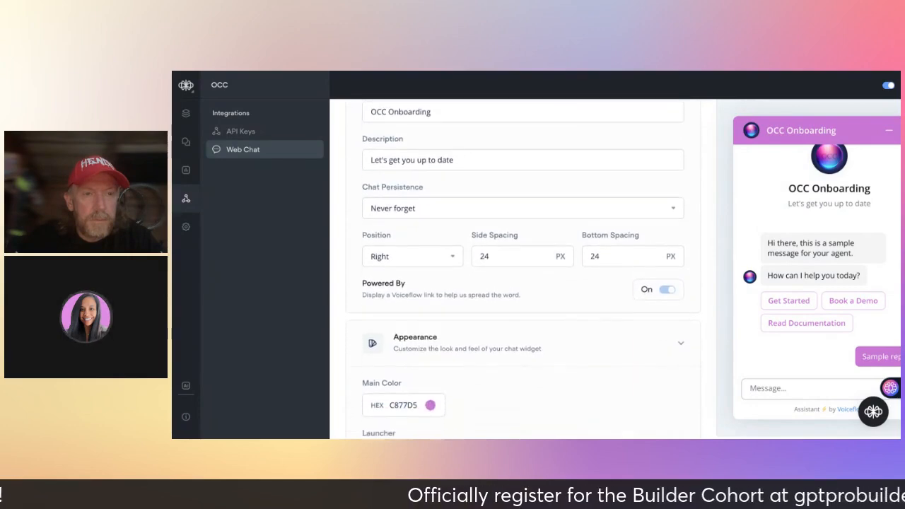
click(442, 202)
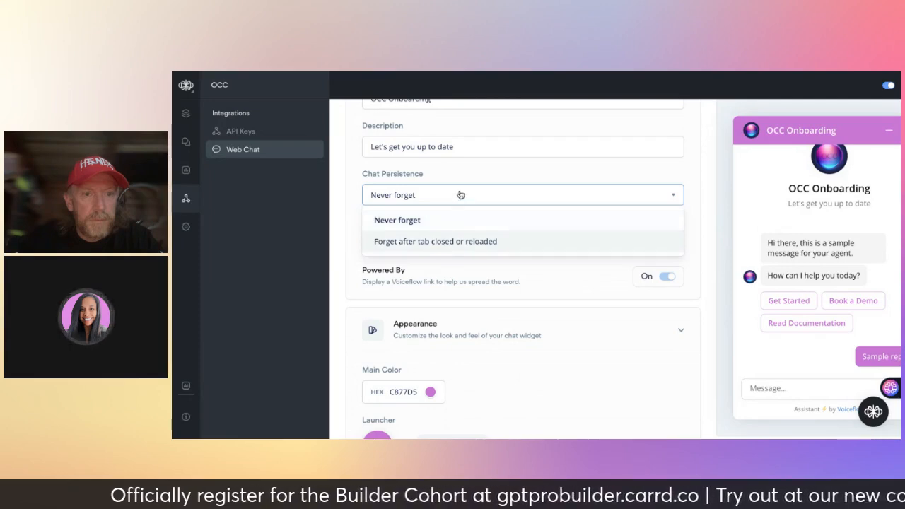
click(439, 223)
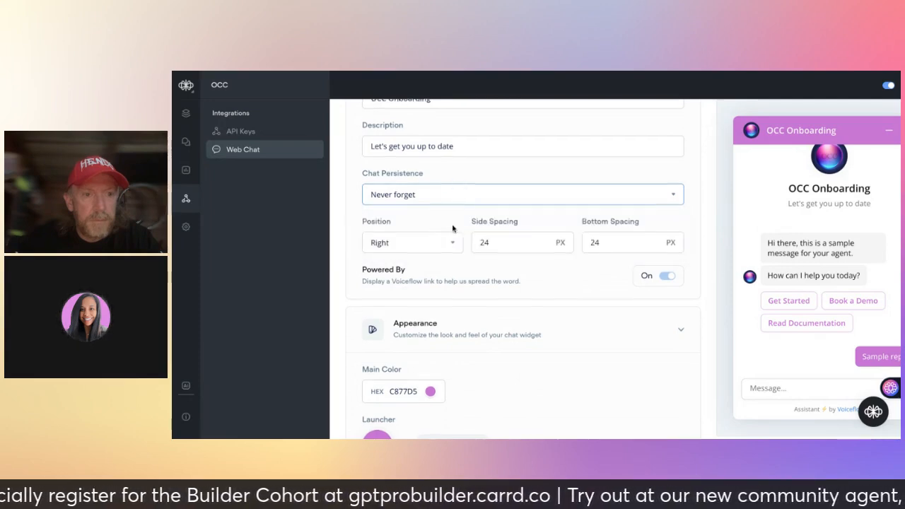
scroll(453, 228, down, 3)
scroll(453, 229, down, 3)
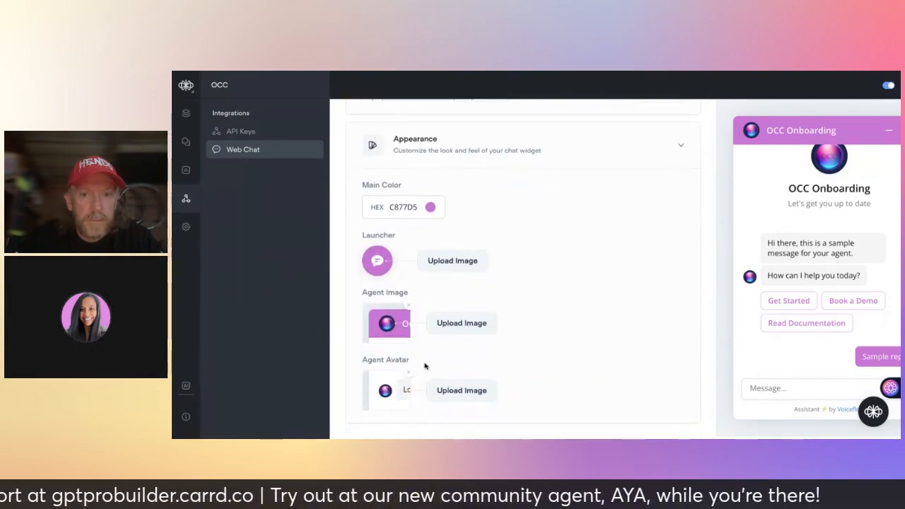
scroll(424, 366, up, 6)
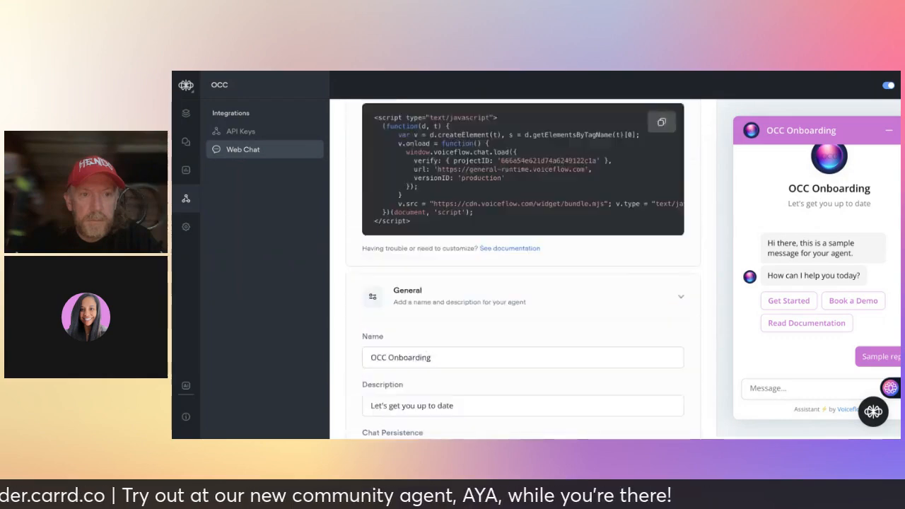